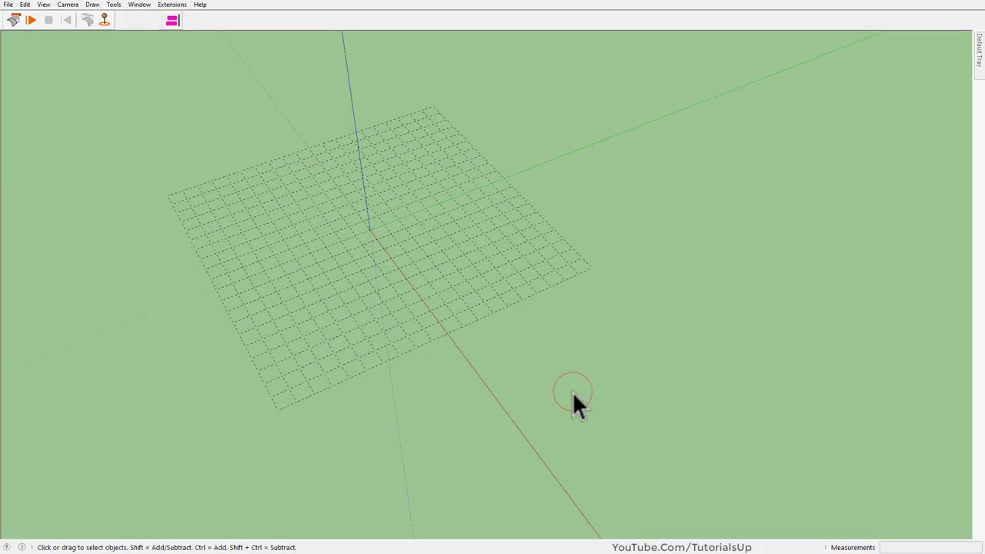
# Step: Draw a golden-section rectangle starting at the origin
pyautogui.press('r')
pyautogui.click(370, 228)
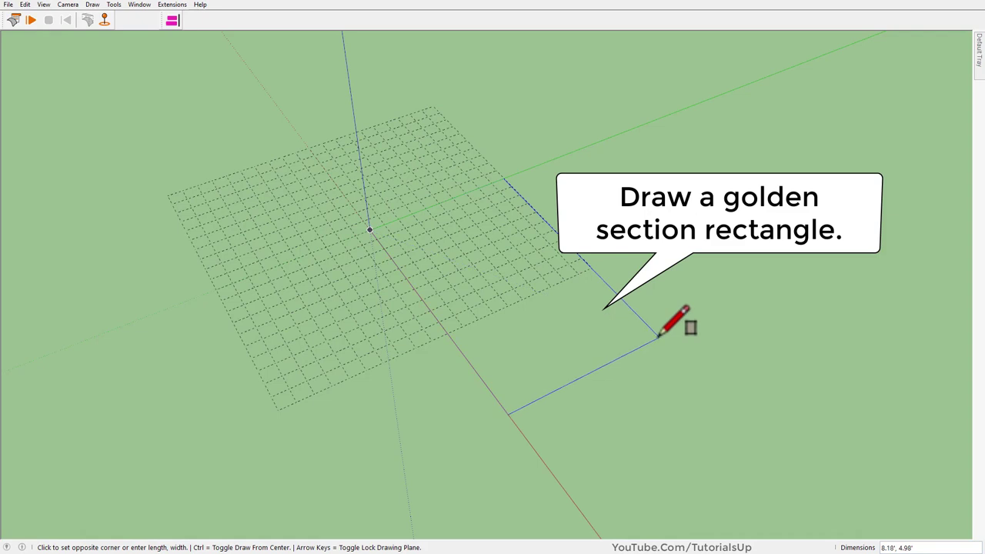
pyautogui.click(658, 334)
pyautogui.press('space')
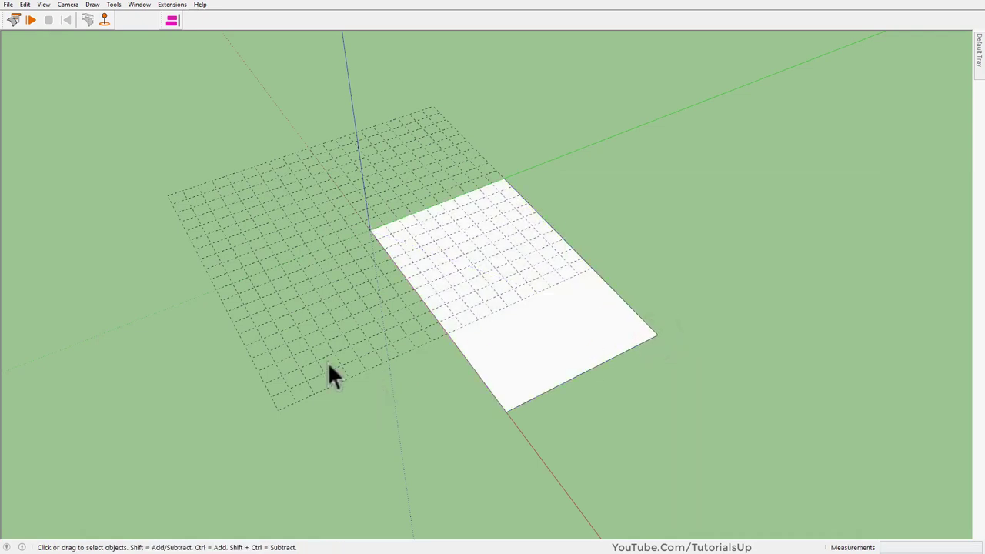
pyautogui.moveTo(506, 323); pyautogui.dragTo(571, 293, button='middle')
# Step: Draw a line between opposite edge midpoints, splitting the rectangle into two faces
pyautogui.press('l')
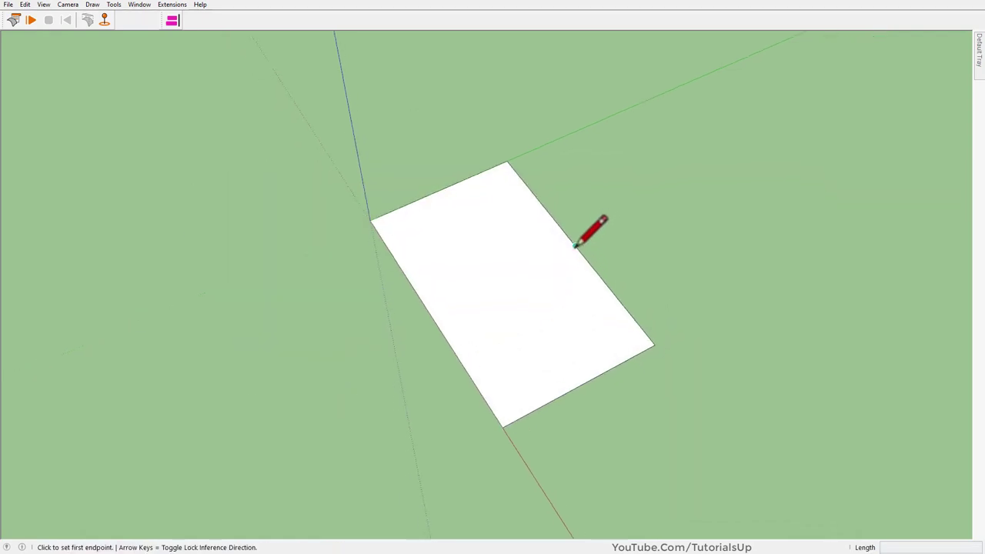
pyautogui.click(576, 245)
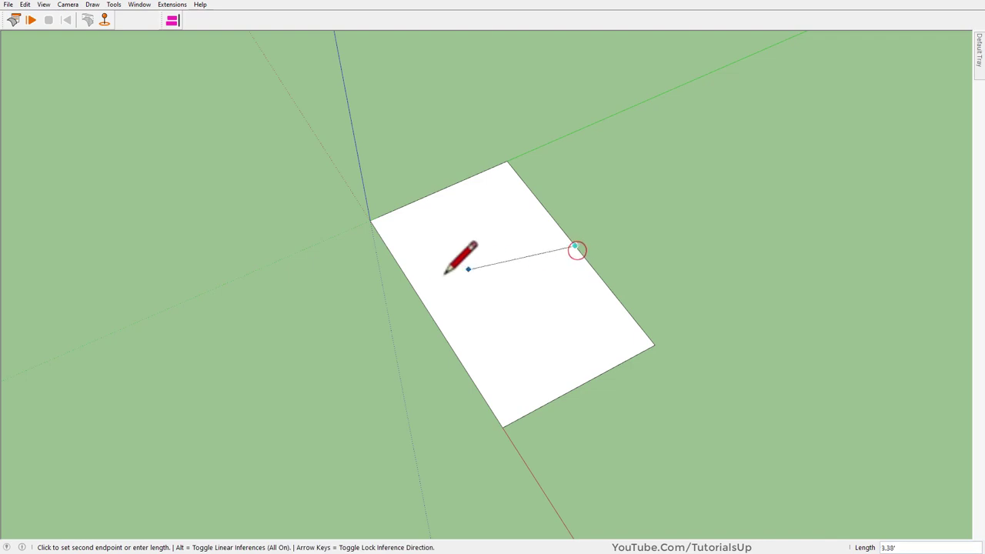
pyautogui.click(430, 315)
pyautogui.press('space')
pyautogui.moveTo(547, 328)
pyautogui.mouseDown(button='middle')
pyautogui.moveTo(529, 350)
pyautogui.moveTo(548, 322)
pyautogui.moveTo(528, 291)
pyautogui.mouseUp(button='middle')
# Step: Select the whole split rectangle and make it a group
pyautogui.tripleClick(548, 323)
pyautogui.rightClick(548, 323)
pyautogui.click(601, 257)
pyautogui.press('q')
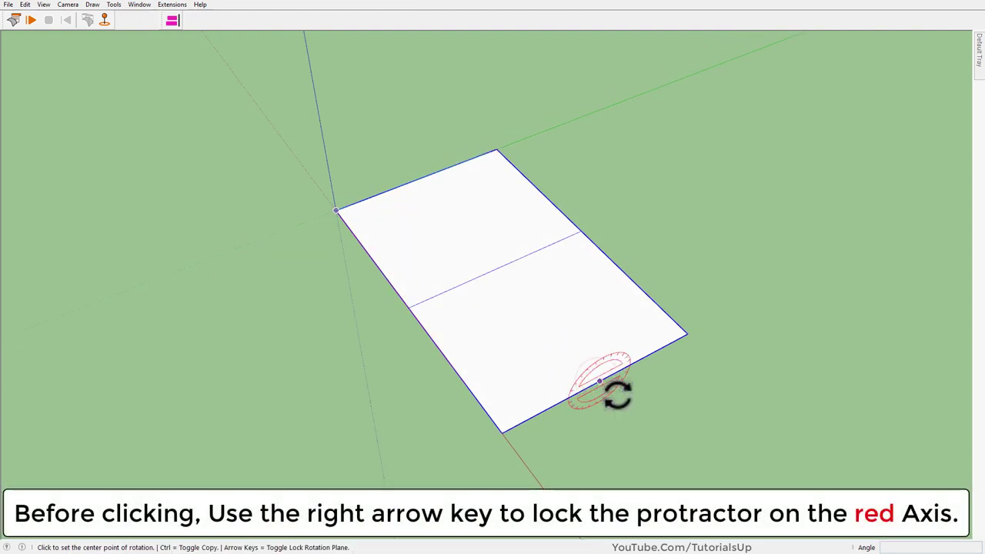
# Step: Rotate a copy of the rectangle 90° so it stands upright
pyautogui.moveTo(617, 395)
pyautogui.mouseDown(button='middle')
pyautogui.moveTo(622, 354)
pyautogui.moveTo(684, 341)
pyautogui.mouseUp(button='middle')
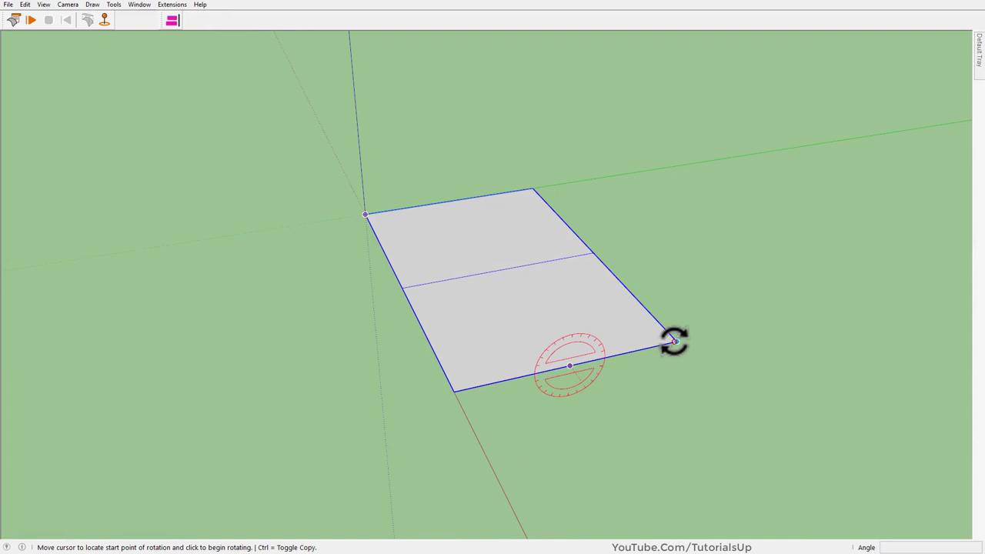
pyautogui.click(674, 341)
pyautogui.press('ctrl')
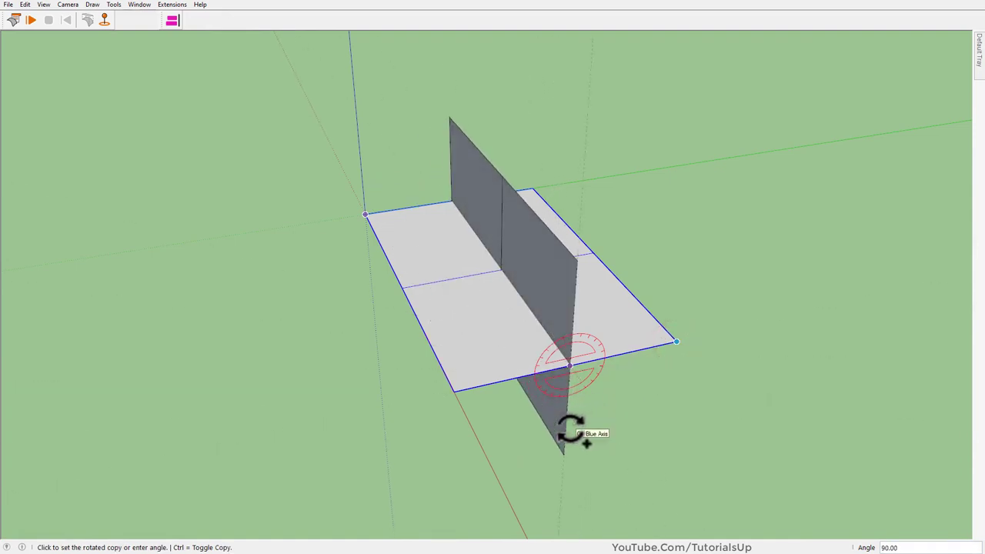
pyautogui.click(569, 429)
pyautogui.moveTo(569, 430)
pyautogui.mouseDown(button='middle')
pyautogui.moveTo(521, 436)
pyautogui.moveTo(521, 323)
pyautogui.mouseUp(button='middle')
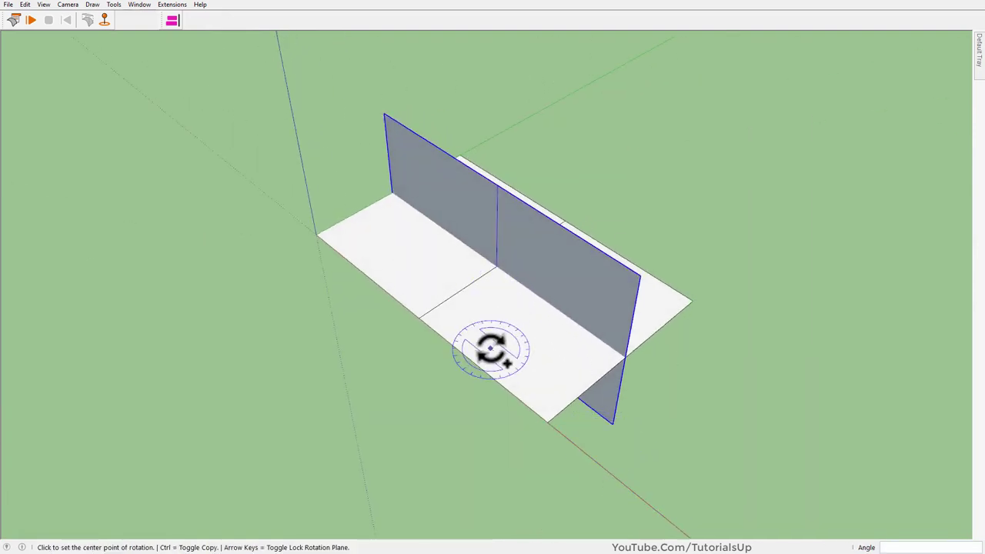
# Step: Rotate a second copy 90° about the centre so it crosses the first
pyautogui.click(494, 266)
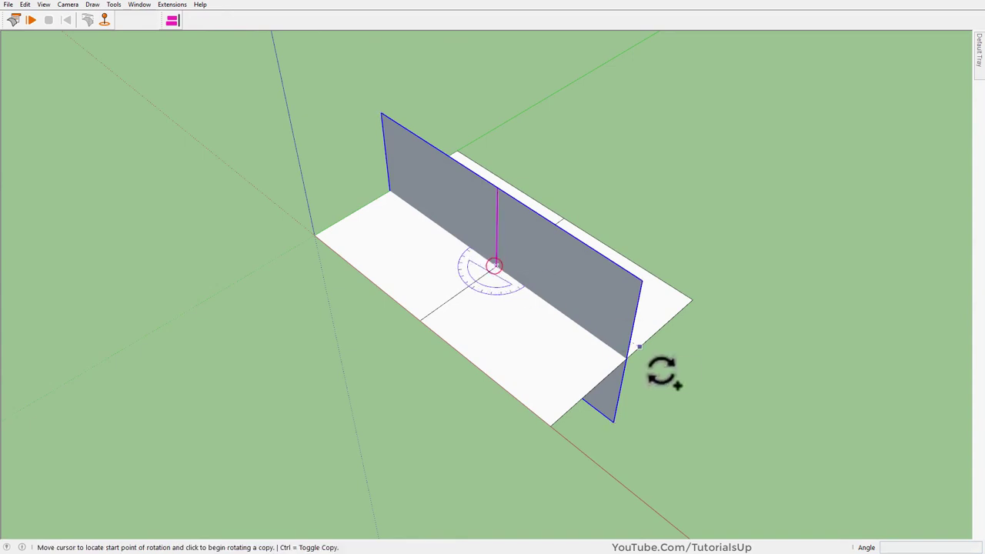
pyautogui.click(696, 401)
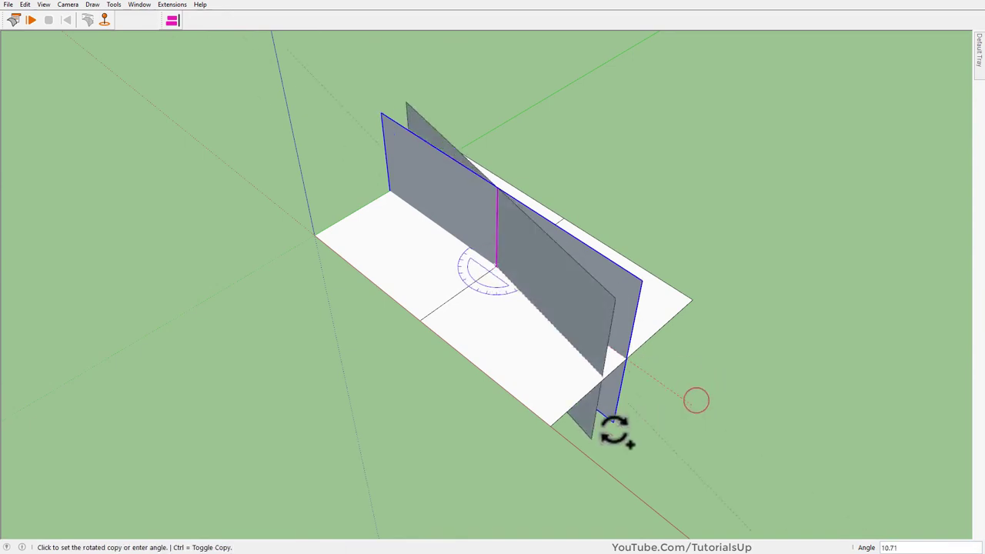
pyautogui.press('ctrl')
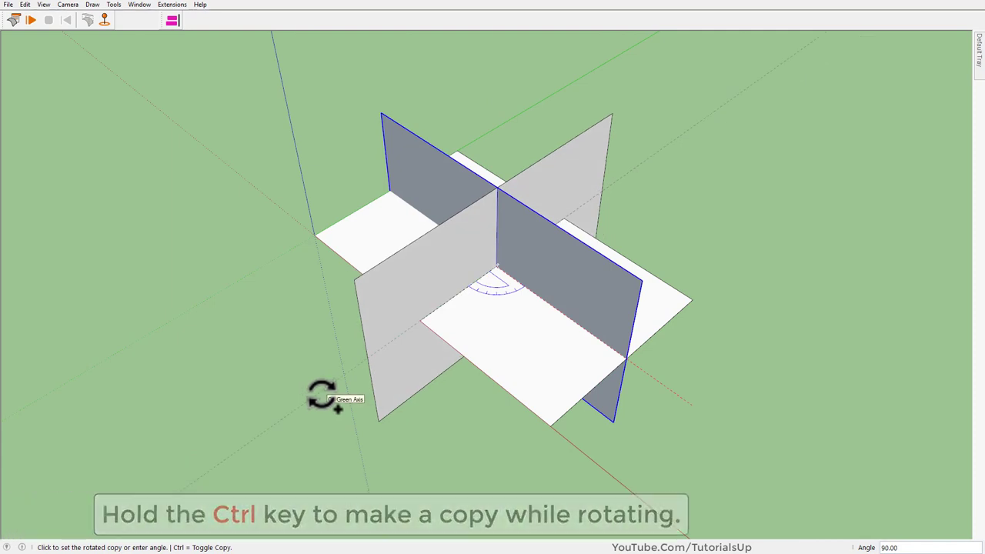
pyautogui.click(321, 394)
pyautogui.press('space')
pyautogui.moveTo(574, 293); pyautogui.dragTo(522, 329, button='middle')
# Step: Turn the upright panel 90° about the centre so all three planes are perpendicular
pyautogui.press('q')
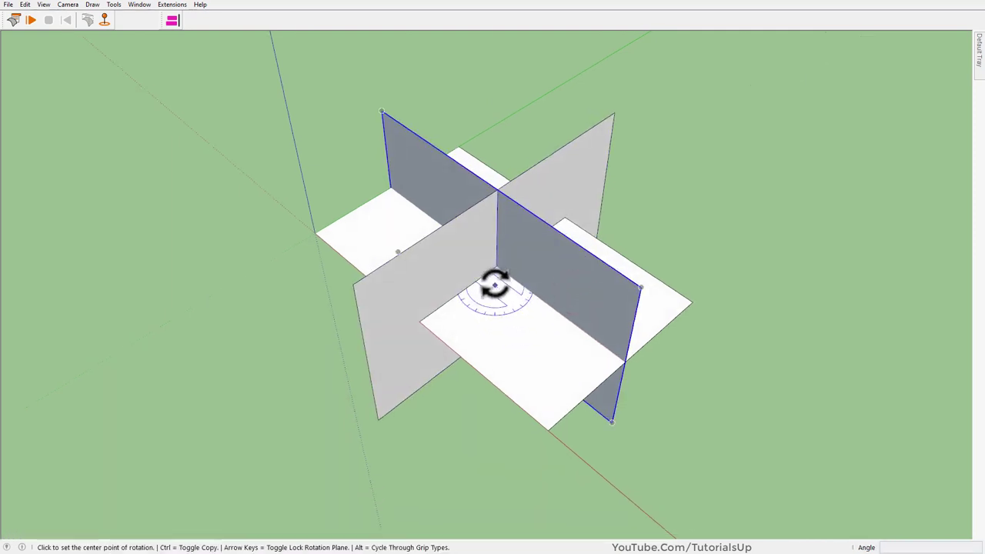
pyautogui.click(496, 266)
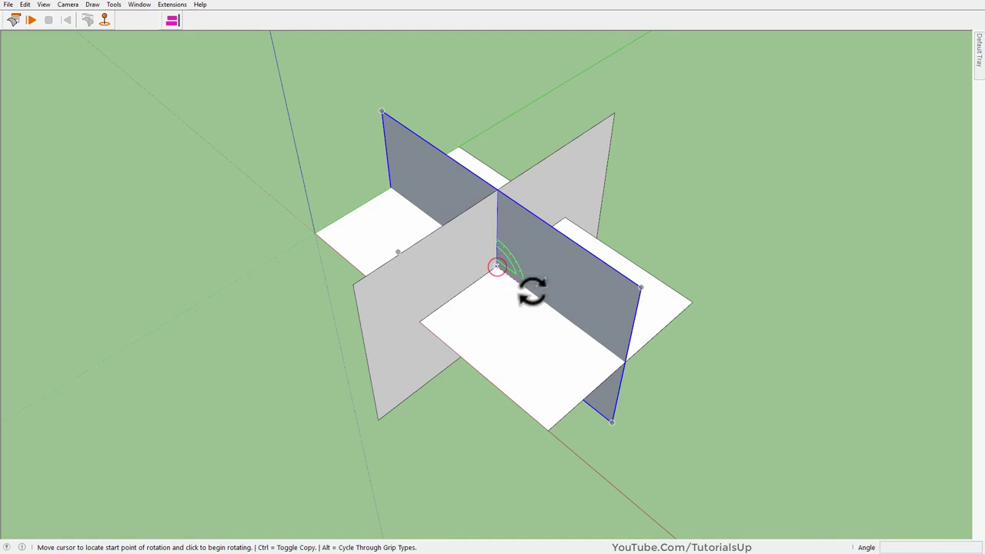
pyautogui.click(623, 360)
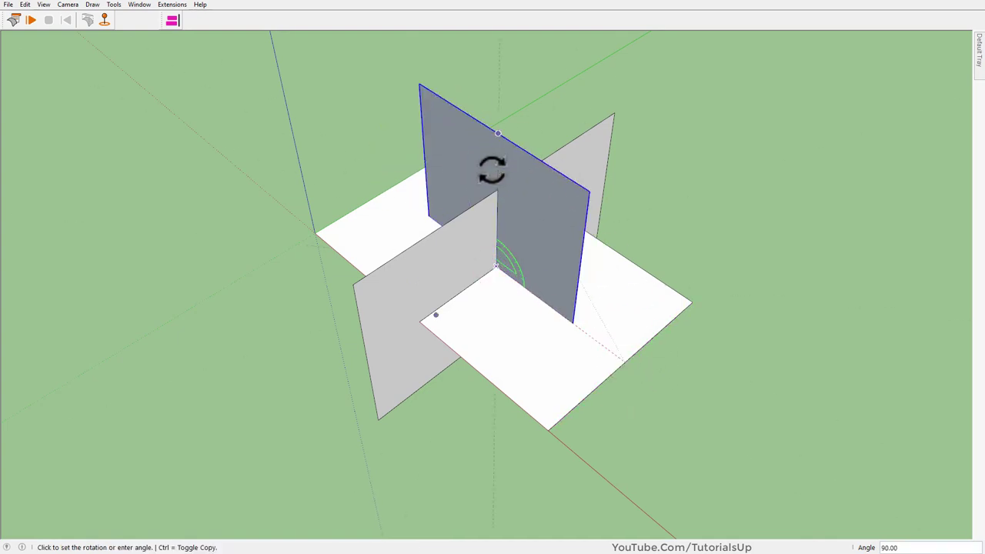
pyautogui.click(493, 171)
pyautogui.moveTo(501, 176)
pyautogui.mouseDown(button='middle')
pyautogui.moveTo(88, 275)
pyautogui.moveTo(260, 220)
pyautogui.moveTo(298, 170)
pyautogui.moveTo(425, 273)
pyautogui.moveTo(248, 328)
pyautogui.moveTo(439, 287)
pyautogui.moveTo(632, 335)
pyautogui.mouseUp(button='middle')
pyautogui.moveTo(583, 370); pyautogui.dragTo(698, 301, button='middle')
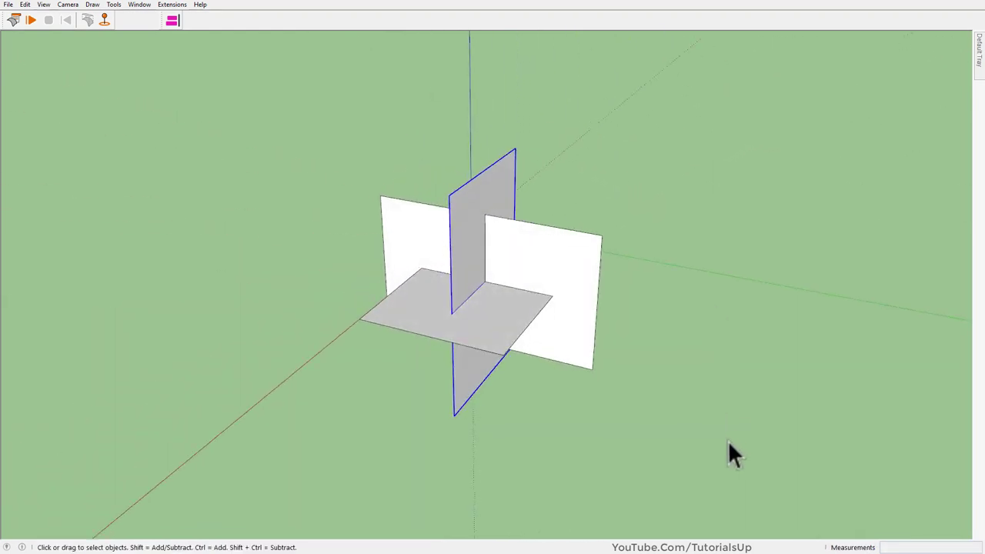
# Step: Select all three panels and rotate them together about 58.28° toward the blue axis
pyautogui.moveTo(732, 464); pyautogui.dragTo(212, 115)
pyautogui.moveTo(693, 101)
pyautogui.mouseDown(button='middle')
pyautogui.moveTo(736, 88)
pyautogui.moveTo(673, 121)
pyautogui.mouseUp(button='middle')
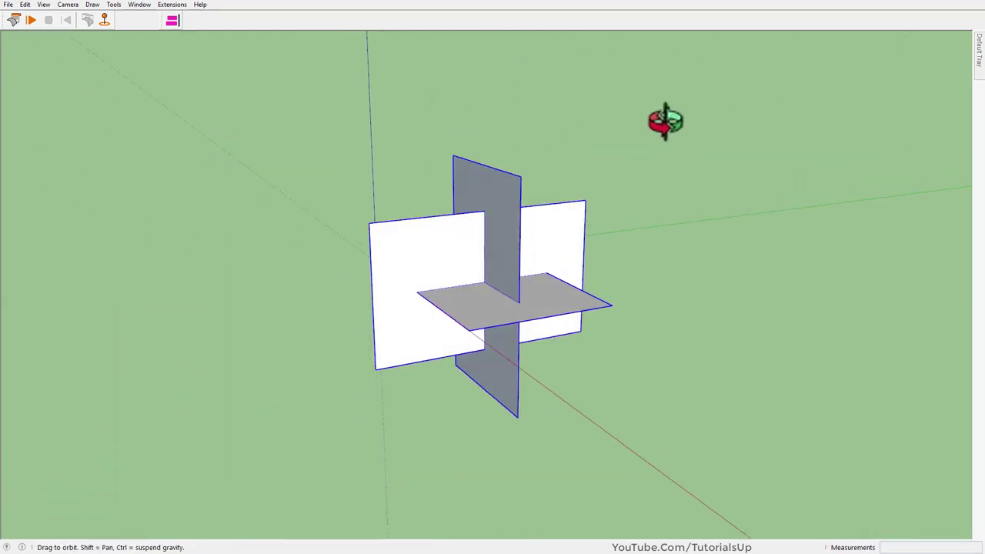
pyautogui.moveTo(528, 253)
pyautogui.mouseDown(button='middle')
pyautogui.moveTo(528, 308)
pyautogui.moveTo(516, 296)
pyautogui.mouseUp(button='middle')
pyautogui.press('q')
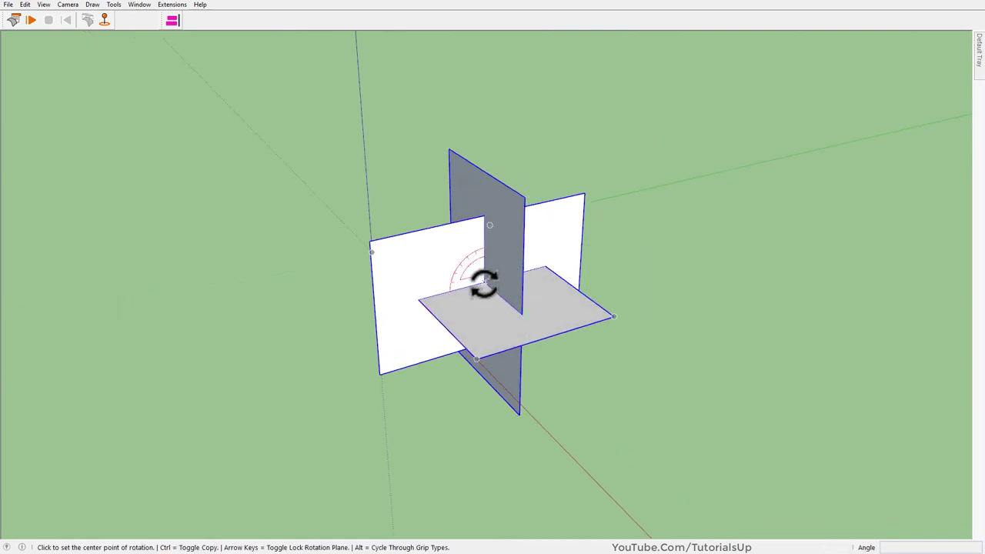
pyautogui.click(484, 283)
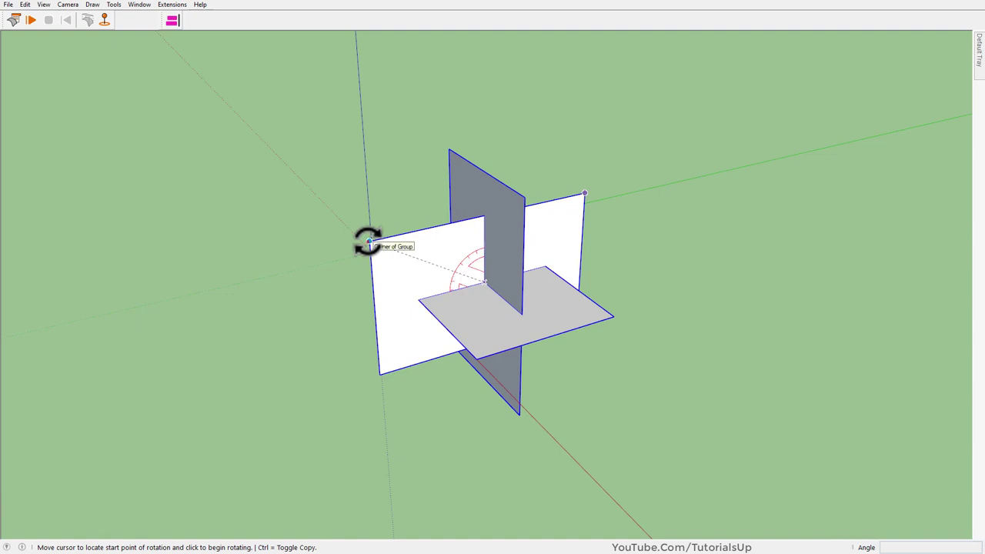
pyautogui.click(368, 241)
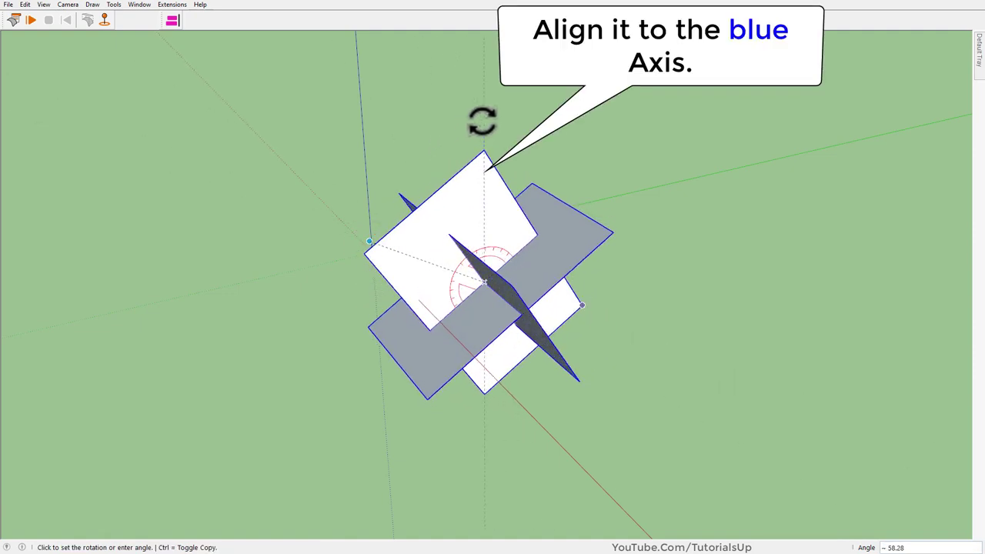
pyautogui.press('space')
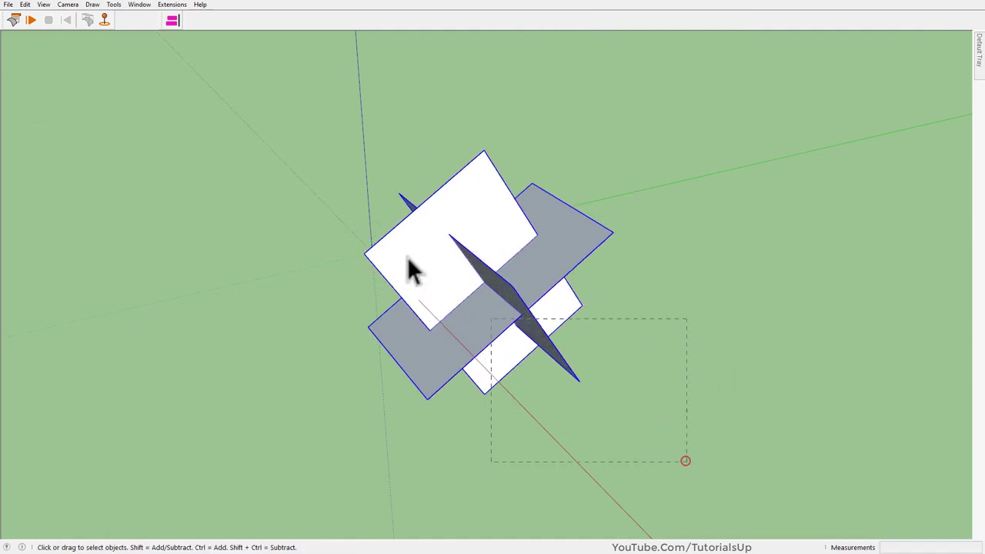
# Step: Group the three tilted panels
pyautogui.rightClick(513, 226)
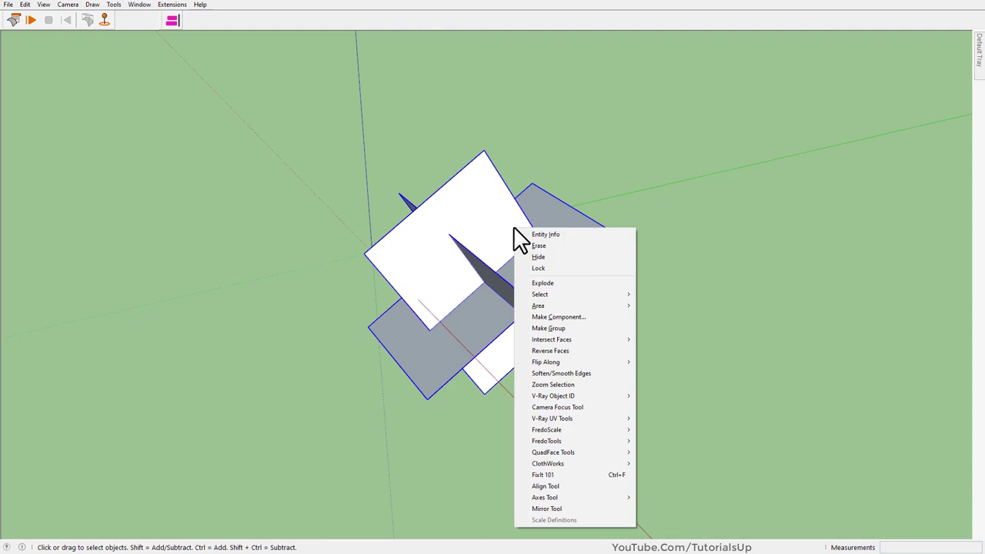
pyautogui.click(576, 329)
pyautogui.moveTo(406, 318); pyautogui.dragTo(615, 348, button='middle')
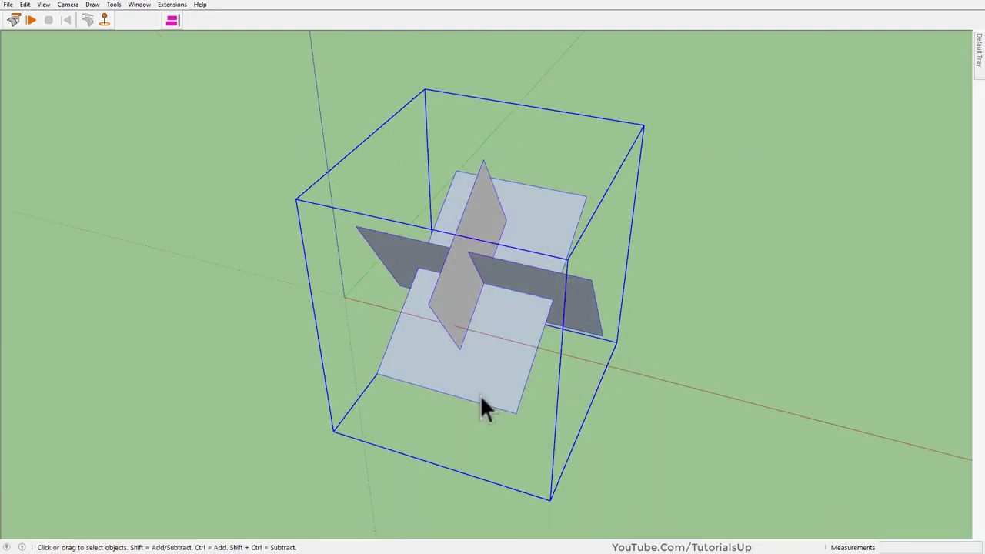
# Step: Move the group by its origin point onto the model origin
pyautogui.press('m')
pyautogui.click(333, 431)
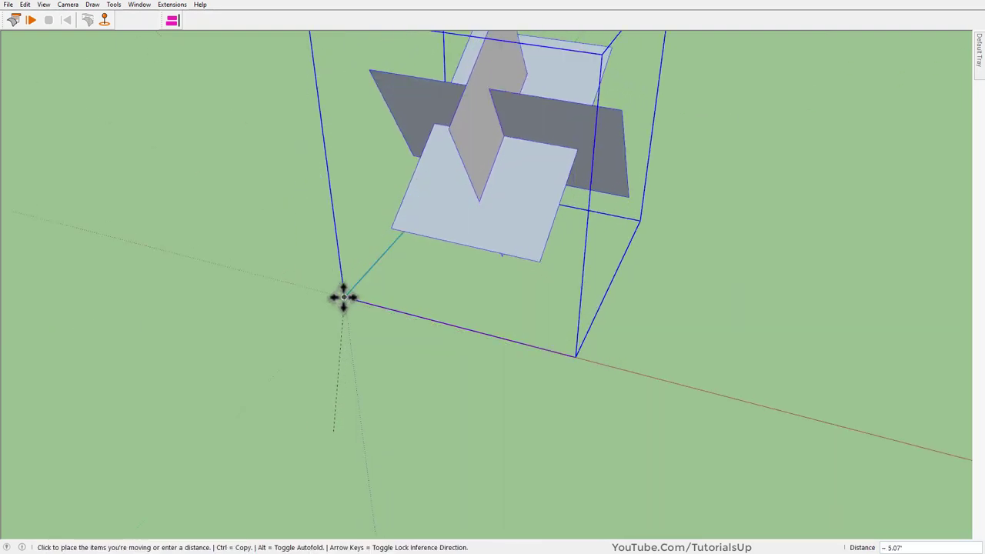
pyautogui.click(341, 294)
pyautogui.press('space')
pyautogui.scroll(-2, 583, 406)
pyautogui.moveTo(583, 406)
pyautogui.mouseDown(button='middle')
pyautogui.moveTo(511, 264)
pyautogui.moveTo(651, 218)
pyautogui.moveTo(444, 205)
pyautogui.moveTo(196, 238)
pyautogui.moveTo(689, 237)
pyautogui.moveTo(605, 293)
pyautogui.moveTo(501, 156)
pyautogui.mouseUp(button='middle')
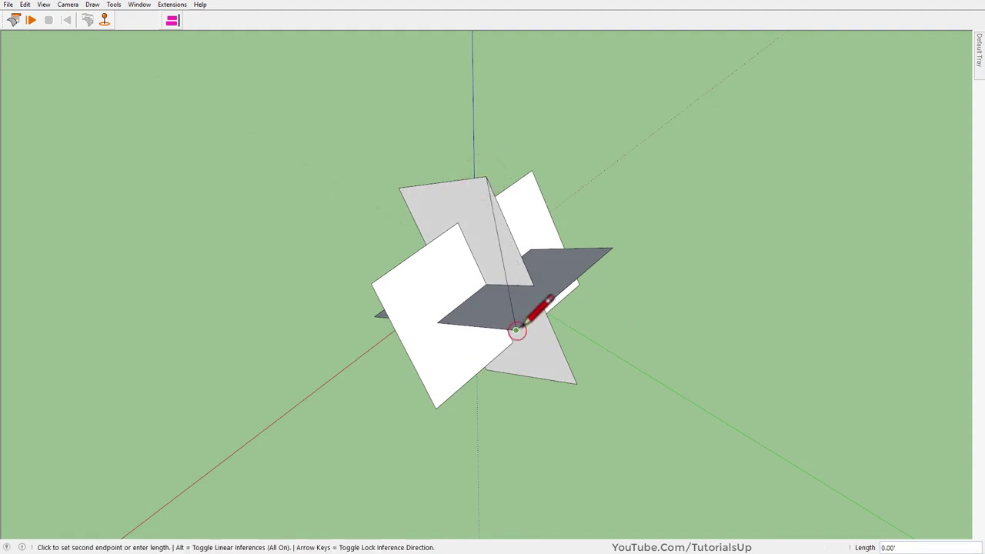
# Step: Draw a triangular face spanning three panel corners and select it
pyautogui.press('Escape')
pyautogui.click(486, 176)
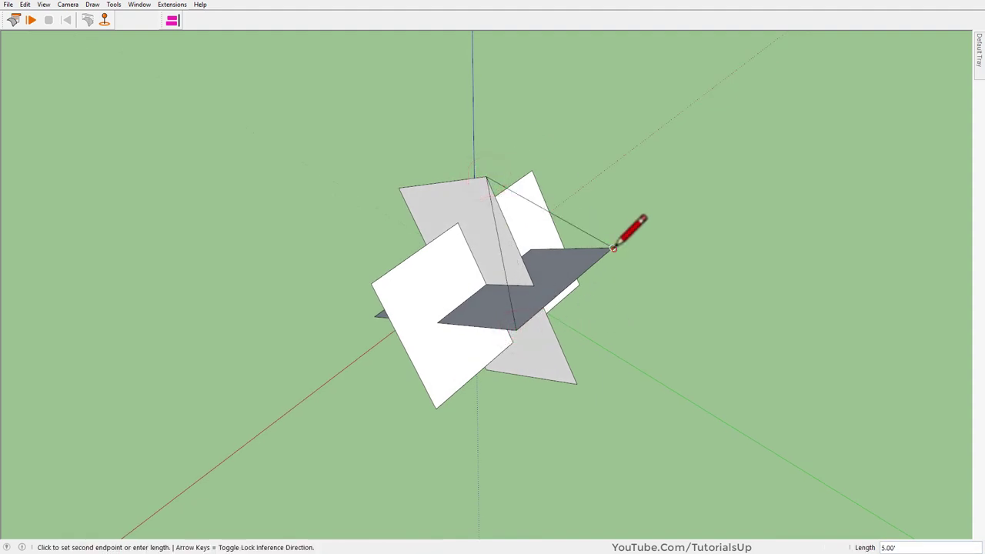
pyautogui.click(515, 330)
pyautogui.press('space')
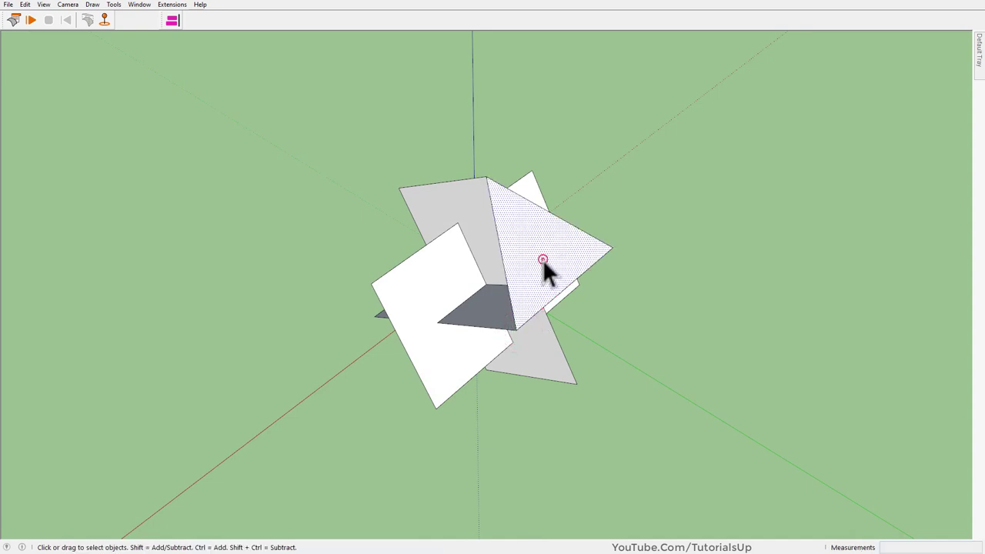
pyautogui.click(542, 259)
pyautogui.moveTo(542, 259)
pyautogui.mouseDown(button='middle')
pyautogui.moveTo(532, 254)
pyautogui.moveTo(513, 128)
pyautogui.moveTo(526, 197)
pyautogui.mouseUp(button='middle')
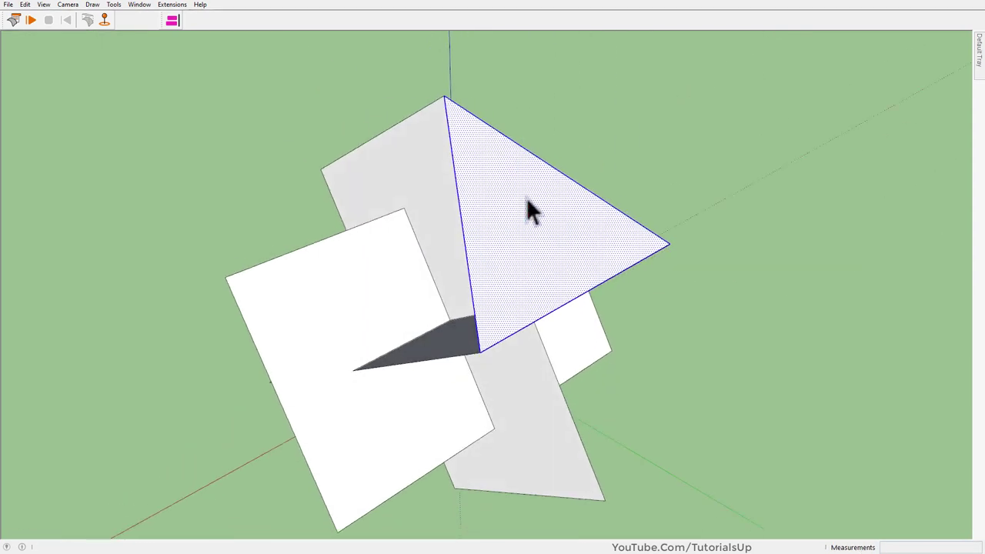
# Step: Make the triangle a component with custom axes set along its corner and edge
pyautogui.rightClick(526, 195)
pyautogui.click(604, 266)
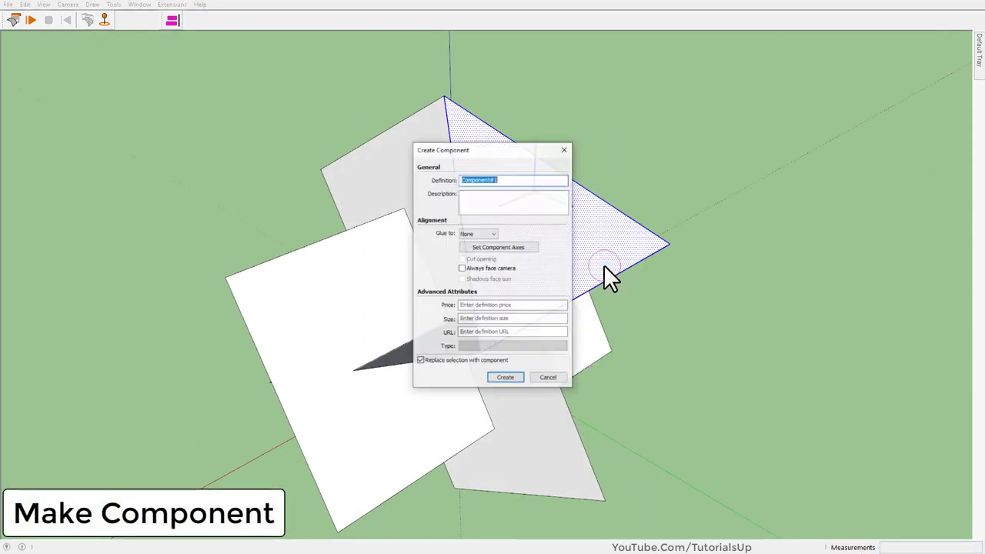
pyautogui.click(497, 247)
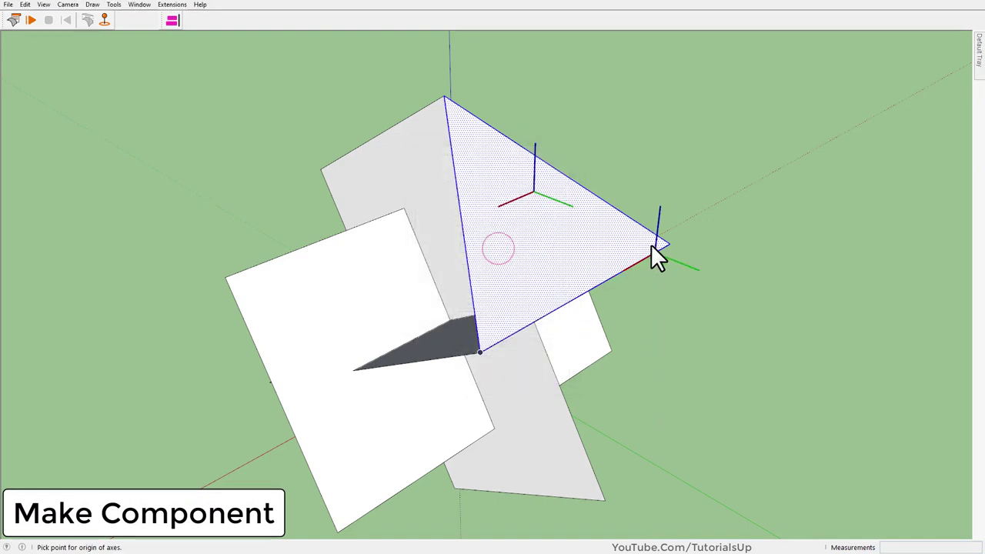
pyautogui.click(668, 243)
pyautogui.click(640, 260)
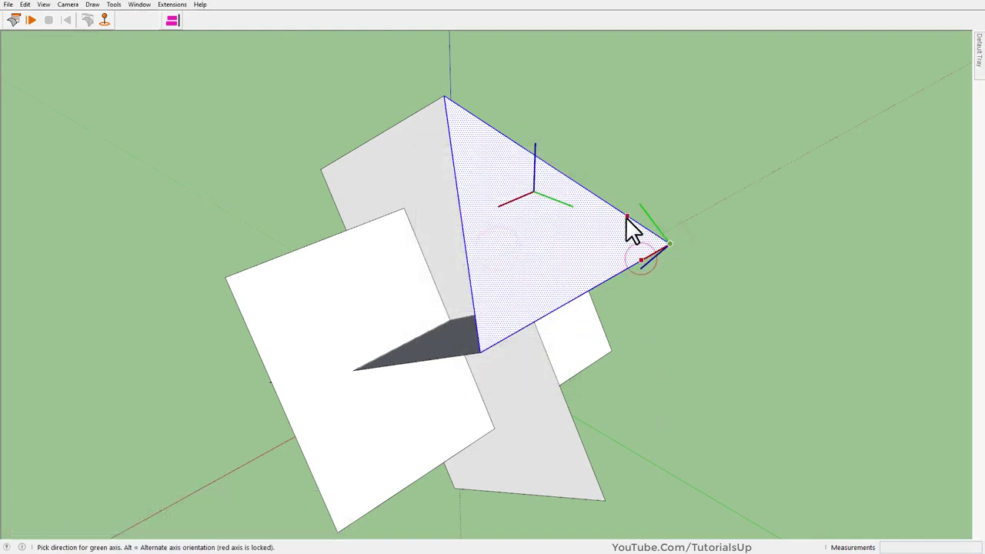
pyautogui.click(621, 213)
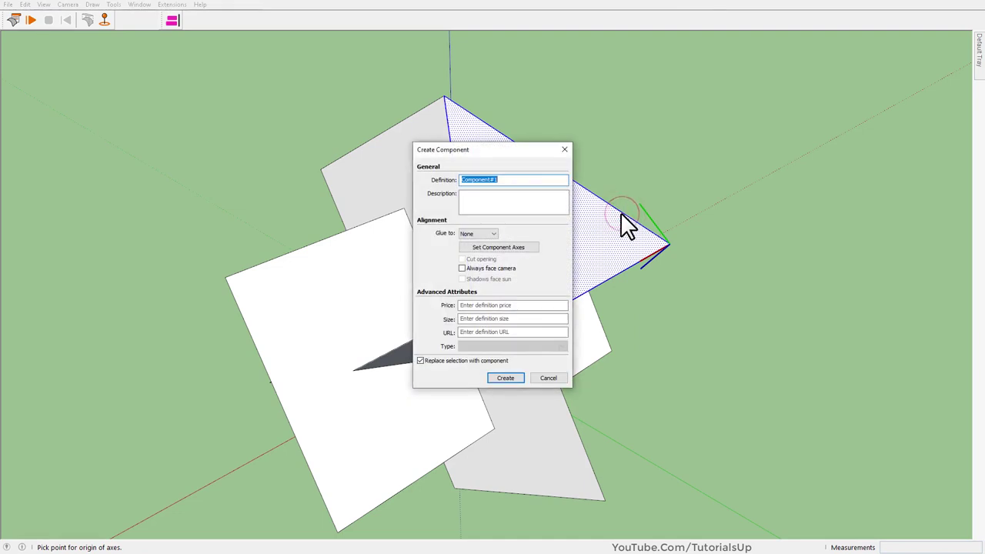
pyautogui.click(508, 378)
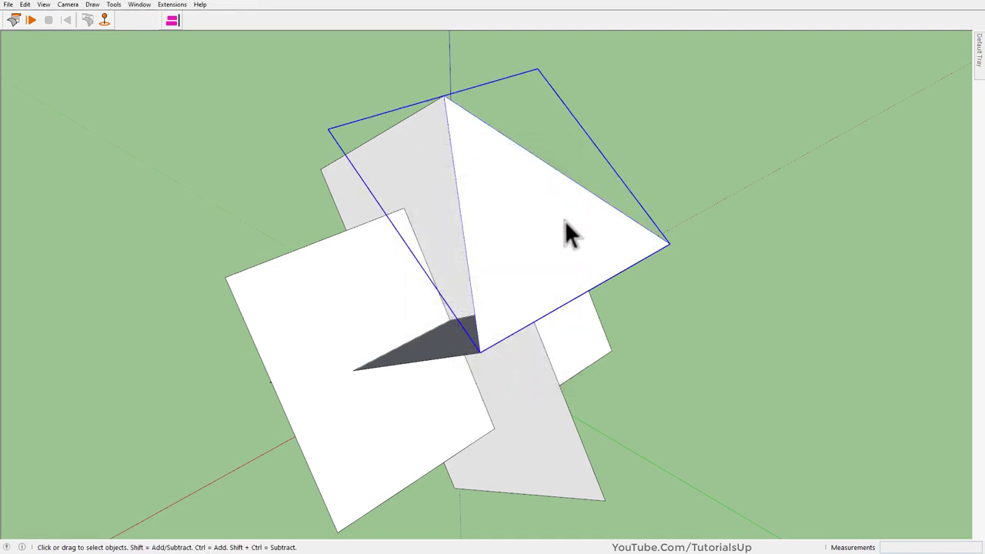
pyautogui.click(565, 220)
# Step: Rotate-copy the triangle component 72° around the shared vertex
pyautogui.moveTo(514, 244); pyautogui.dragTo(678, 313, button='middle')
pyautogui.click(532, 253)
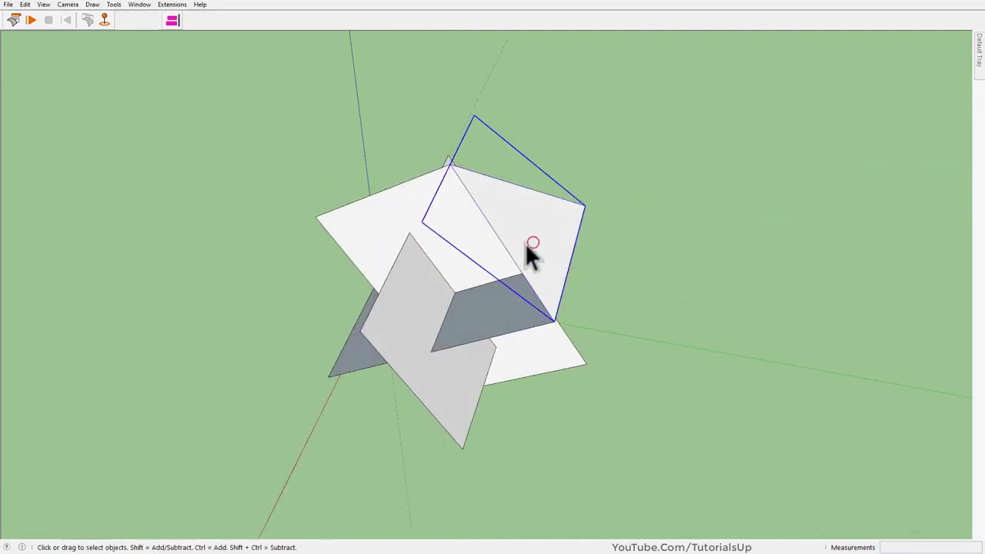
pyautogui.moveTo(532, 253); pyautogui.dragTo(585, 238, button='middle')
pyautogui.press('q')
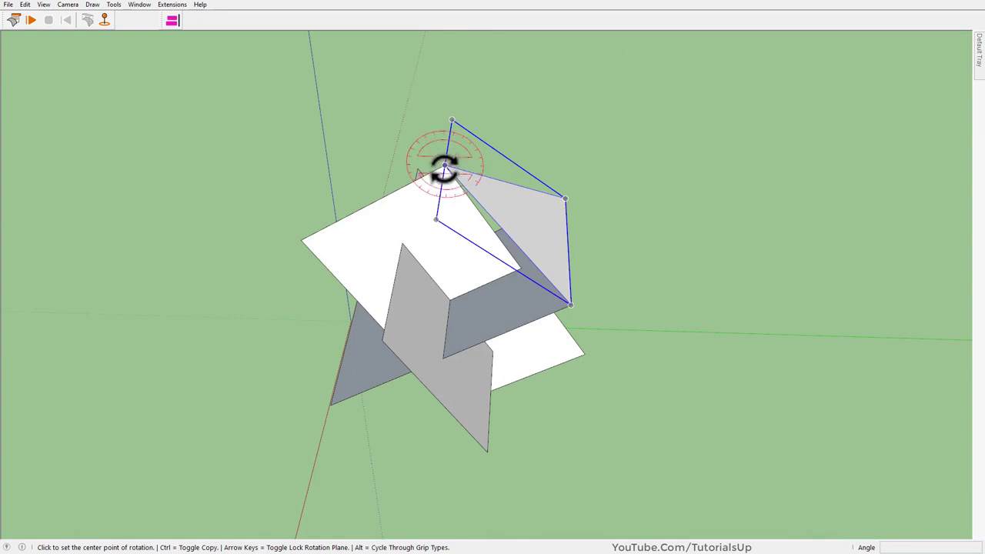
pyautogui.moveTo(445, 170); pyautogui.dragTo(492, 165)
pyautogui.moveTo(493, 165); pyautogui.dragTo(568, 324, button='middle')
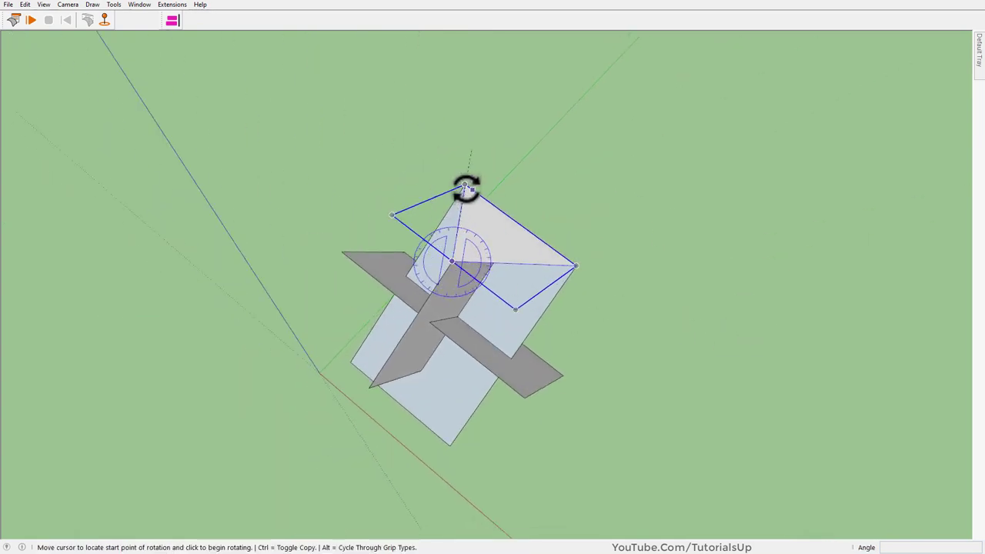
pyautogui.click(466, 185)
pyautogui.press('ctrl')
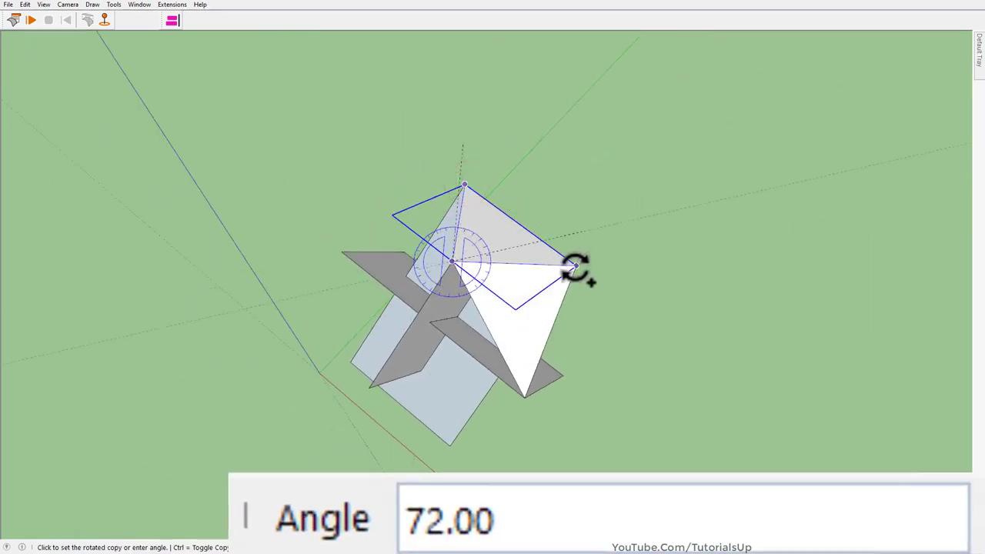
pyautogui.click(576, 265)
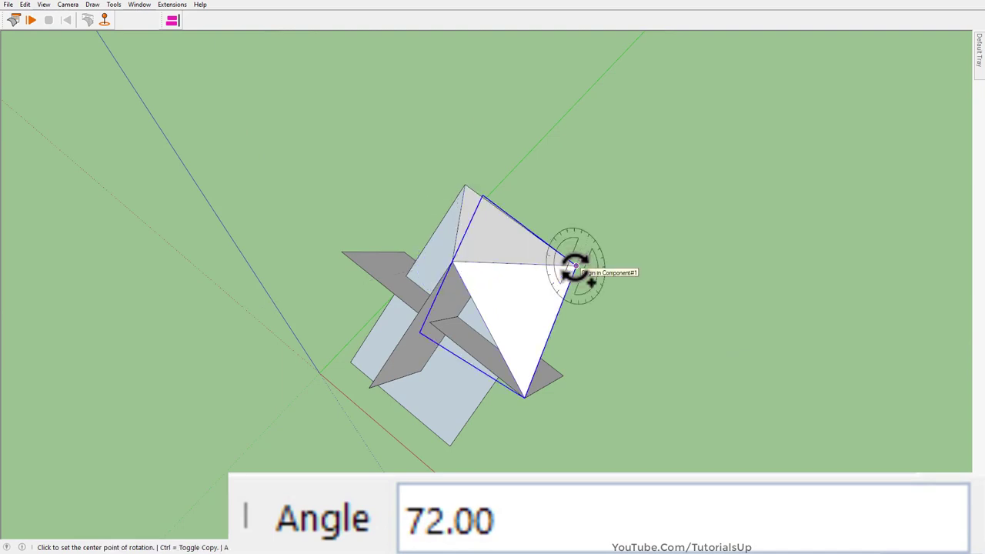
# Step: Repeat the copy 4x to complete the five-facet cap, then select all five triangles
pyautogui.write('4x')
pyautogui.press('Return')
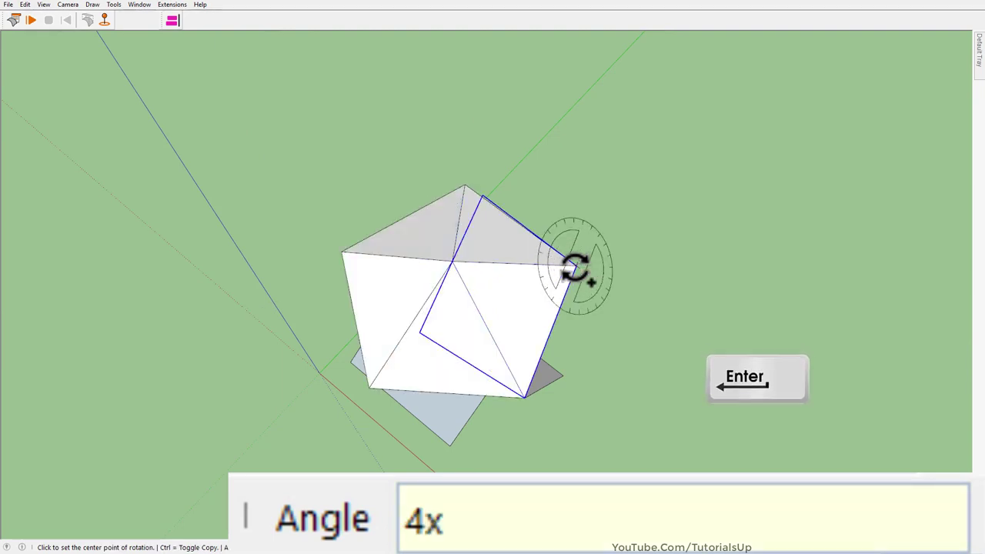
pyautogui.press('space')
pyautogui.moveTo(554, 339)
pyautogui.mouseDown(button='middle')
pyautogui.moveTo(344, 120)
pyautogui.moveTo(497, 260)
pyautogui.moveTo(469, 196)
pyautogui.mouseUp(button='middle')
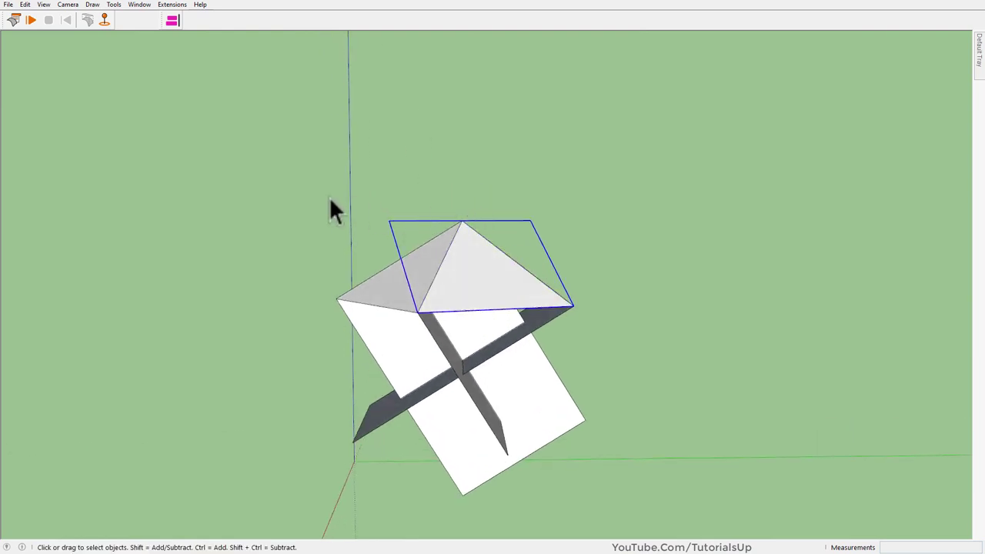
pyautogui.moveTo(652, 347); pyautogui.dragTo(605, 313)
pyautogui.moveTo(520, 326); pyautogui.dragTo(605, 418, button='middle')
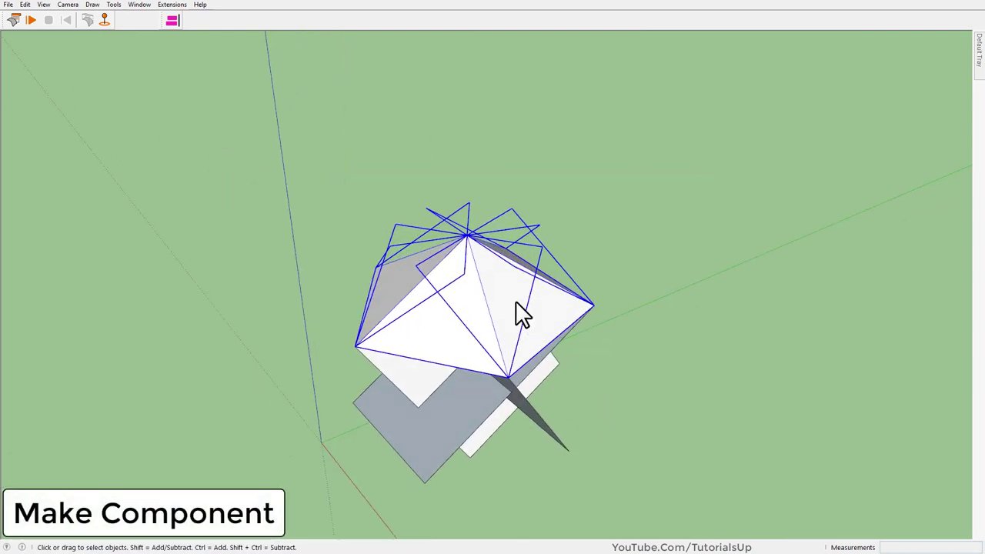
# Step: Make the five selected triangles a single component
pyautogui.rightClick(519, 314)
pyautogui.click(573, 320)
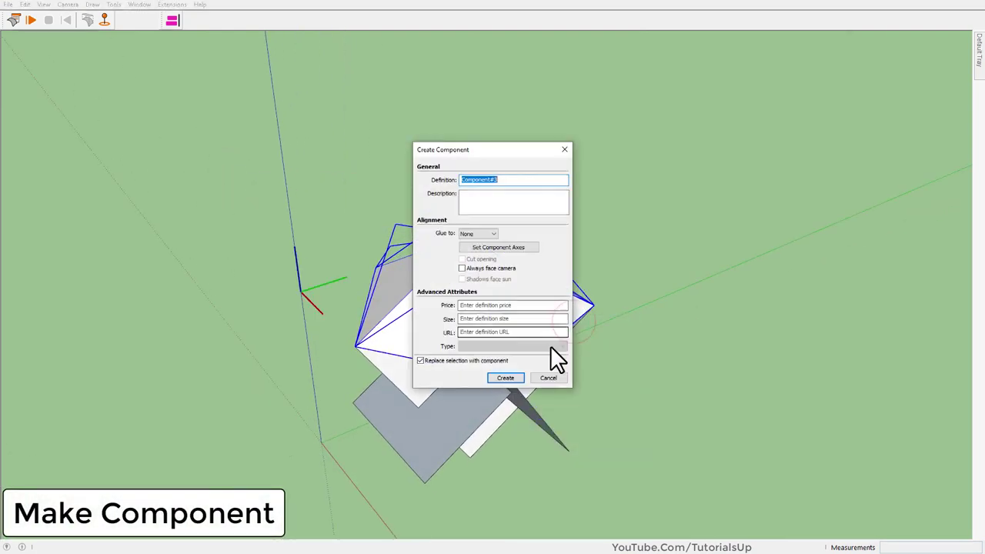
pyautogui.click(507, 379)
pyautogui.moveTo(424, 226)
pyautogui.mouseDown(button='middle')
pyautogui.moveTo(451, 366)
pyautogui.moveTo(451, 264)
pyautogui.moveTo(468, 221)
pyautogui.mouseUp(button='middle')
# Step: Start a Ctrl-move copy of the cap from a point on it
pyautogui.scroll(-2, 466, 200)
pyautogui.press('m')
pyautogui.press('ctrl')
pyautogui.click(633, 252)
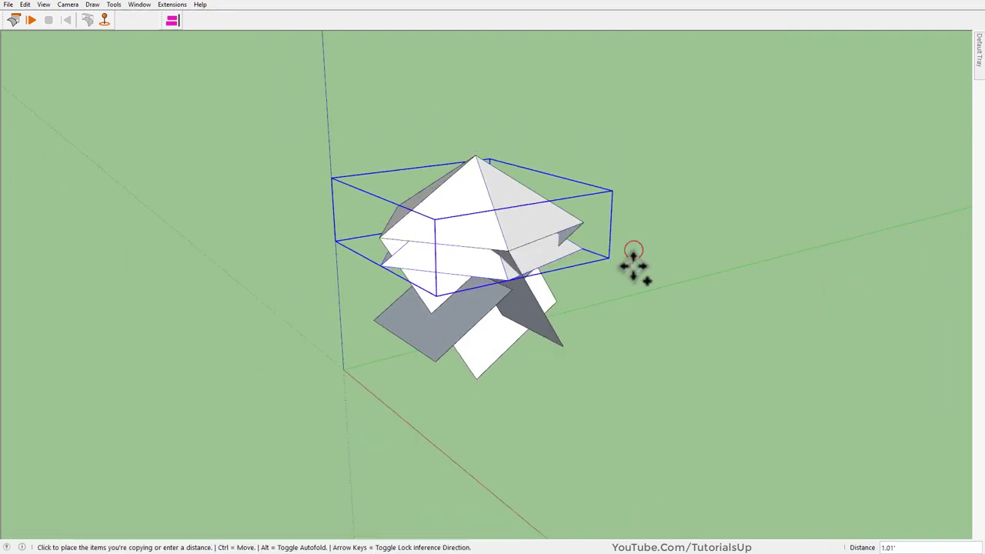
# Step: Place the cap copy below the original and scale it -1 on the blue axis to flip it
pyautogui.click(597, 387)
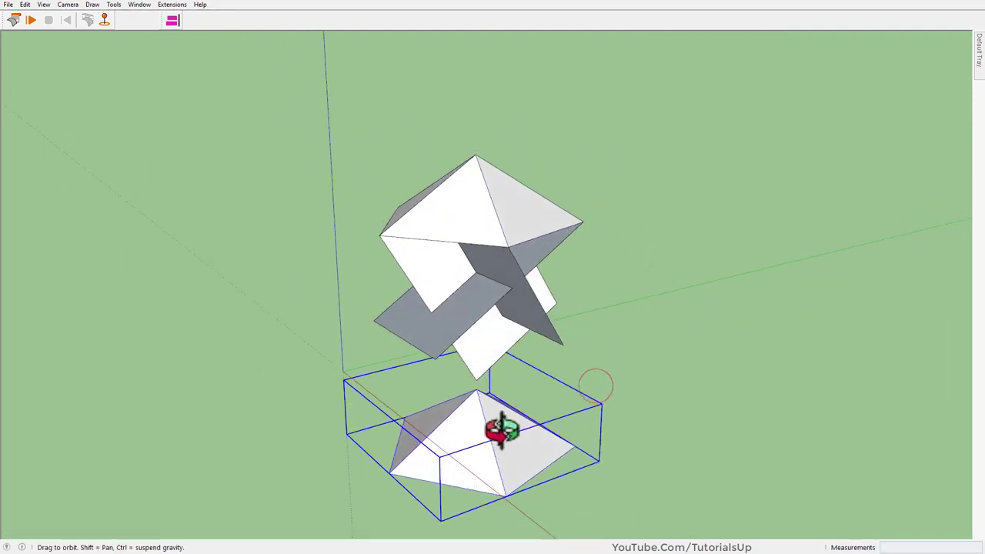
pyautogui.moveTo(593, 385); pyautogui.dragTo(501, 260, button='middle')
pyautogui.scroll(2, 491, 418)
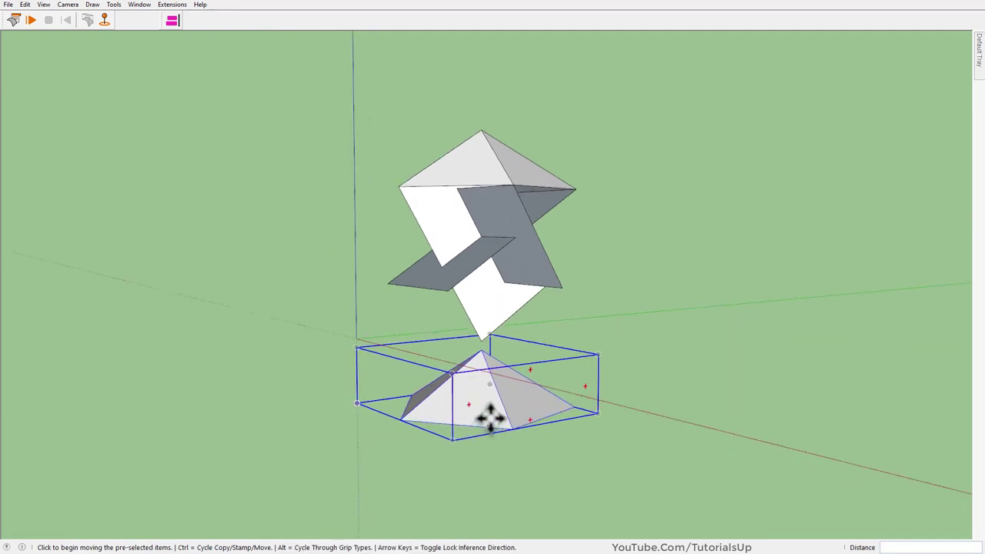
pyautogui.press('s')
pyautogui.click(477, 346)
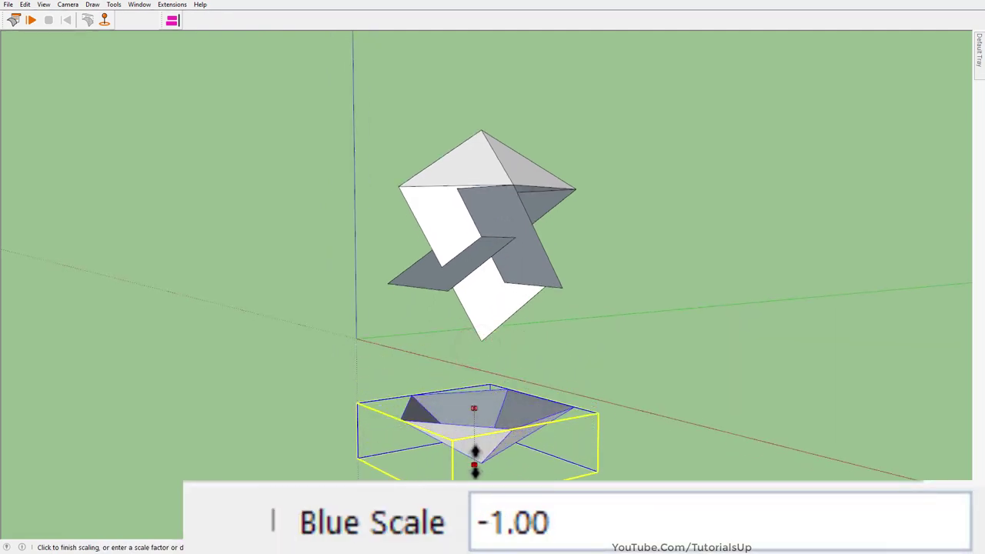
pyautogui.click(476, 462)
pyautogui.moveTo(484, 456)
pyautogui.mouseDown(button='middle')
pyautogui.moveTo(477, 498)
pyautogui.moveTo(501, 238)
pyautogui.mouseUp(button='middle')
# Step: Move the flipped cap up under the rectangles and rotate it into alignment
pyautogui.press('m')
pyautogui.click(482, 454)
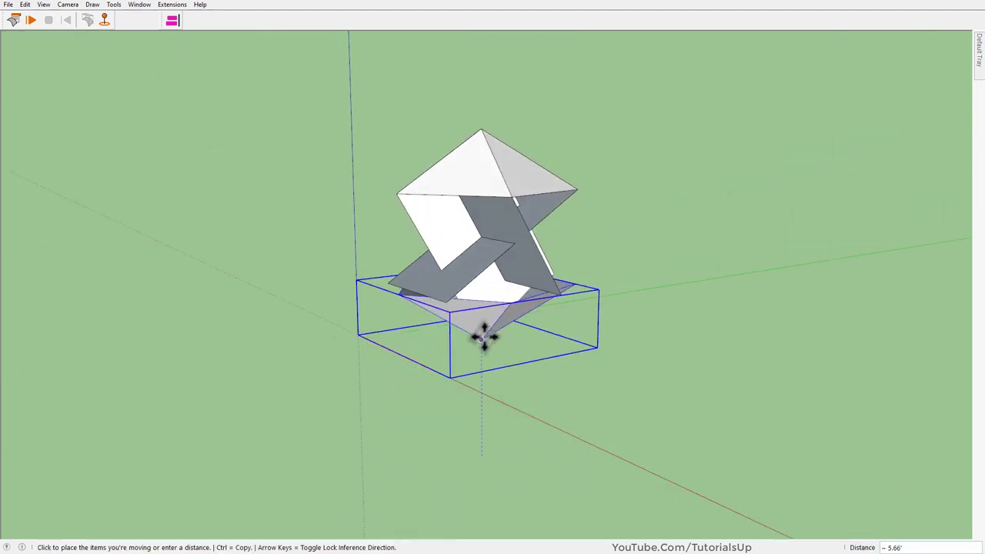
pyautogui.click(484, 337)
pyautogui.moveTo(480, 307); pyautogui.dragTo(484, 286, button='middle')
pyautogui.press('q')
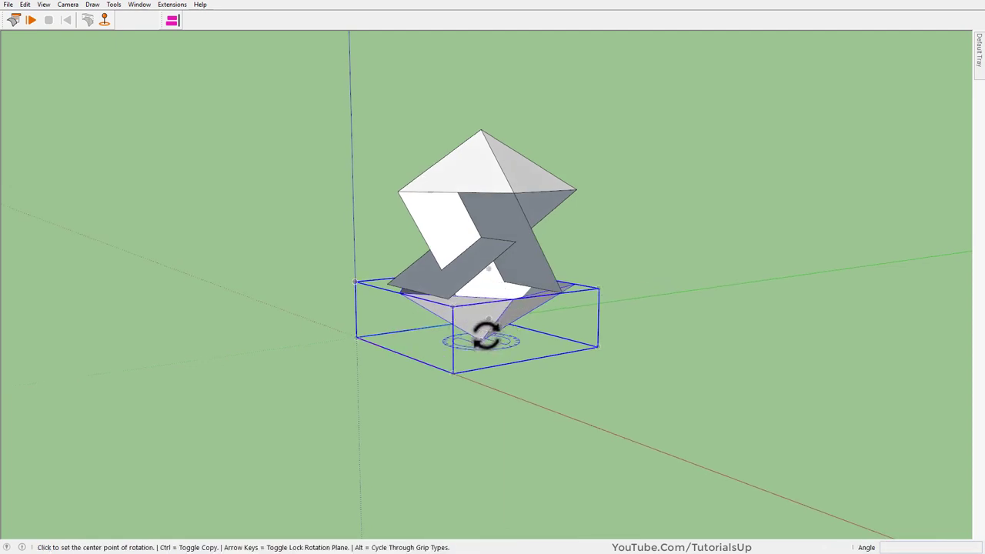
pyautogui.click(483, 336)
pyautogui.moveTo(484, 336); pyautogui.dragTo(501, 329, button='middle')
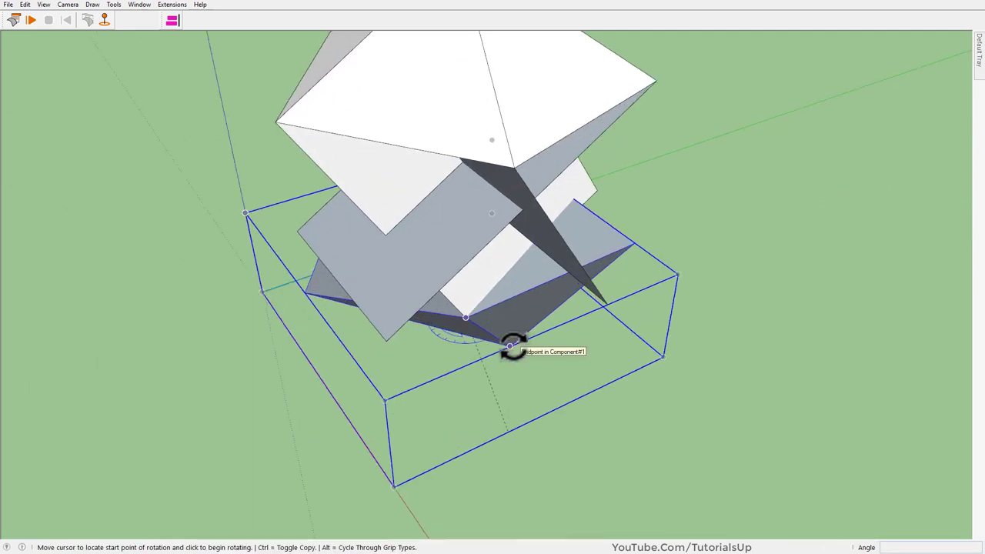
pyautogui.click(510, 347)
pyautogui.click(385, 338)
pyautogui.moveTo(385, 339)
pyautogui.mouseDown(button='middle')
pyautogui.moveTo(595, 159)
pyautogui.moveTo(510, 403)
pyautogui.moveTo(475, 359)
pyautogui.moveTo(515, 351)
pyautogui.moveTo(436, 270)
pyautogui.mouseUp(button='middle')
# Step: Select both caps and move them together off to the lower right
pyautogui.press('space')
pyautogui.moveTo(473, 300)
pyautogui.mouseDown(button='middle')
pyautogui.moveTo(477, 307)
pyautogui.moveTo(440, 303)
pyautogui.moveTo(514, 311)
pyautogui.mouseUp(button='middle')
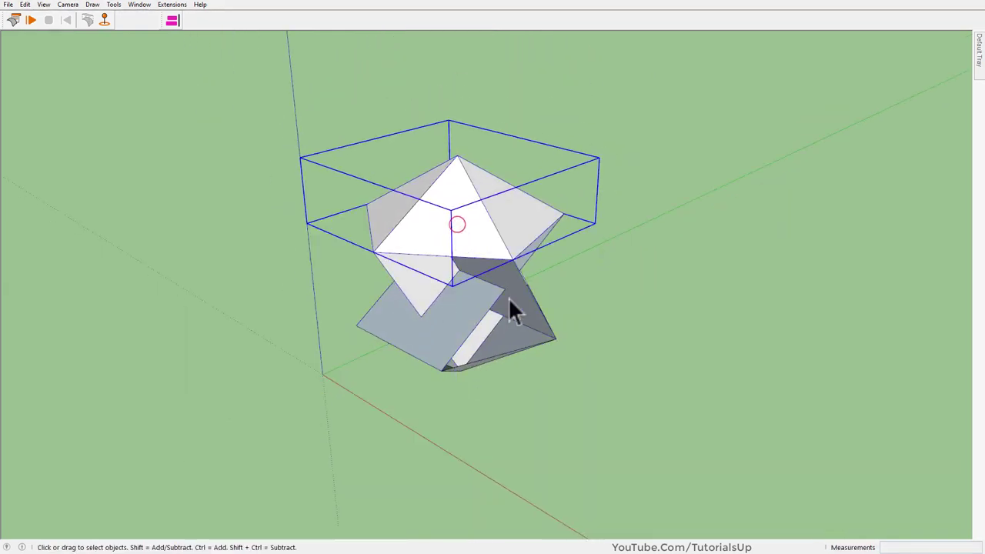
pyautogui.keyDown('ctrl'); pyautogui.click(504, 362); pyautogui.keyUp('ctrl')
pyautogui.press('m')
pyautogui.click(594, 367)
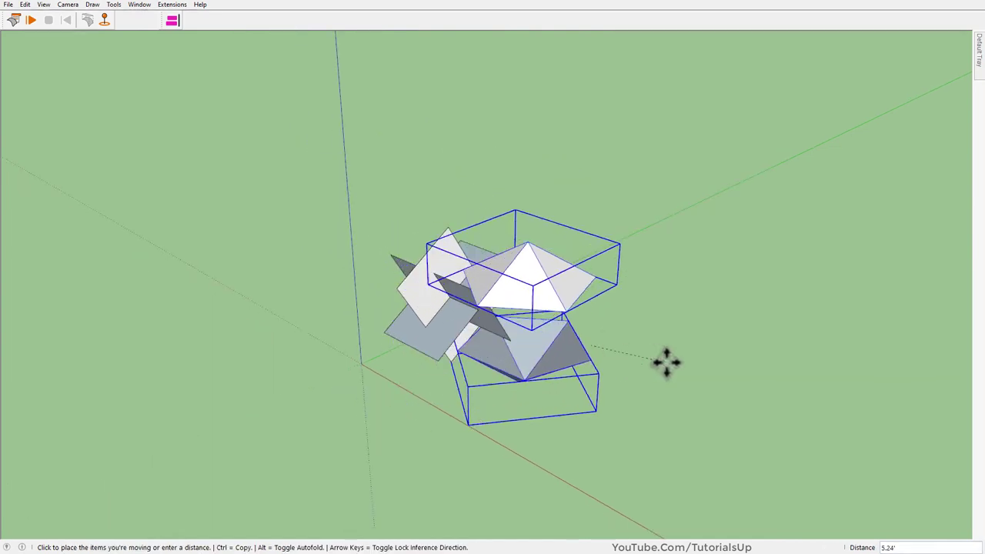
pyautogui.click(840, 443)
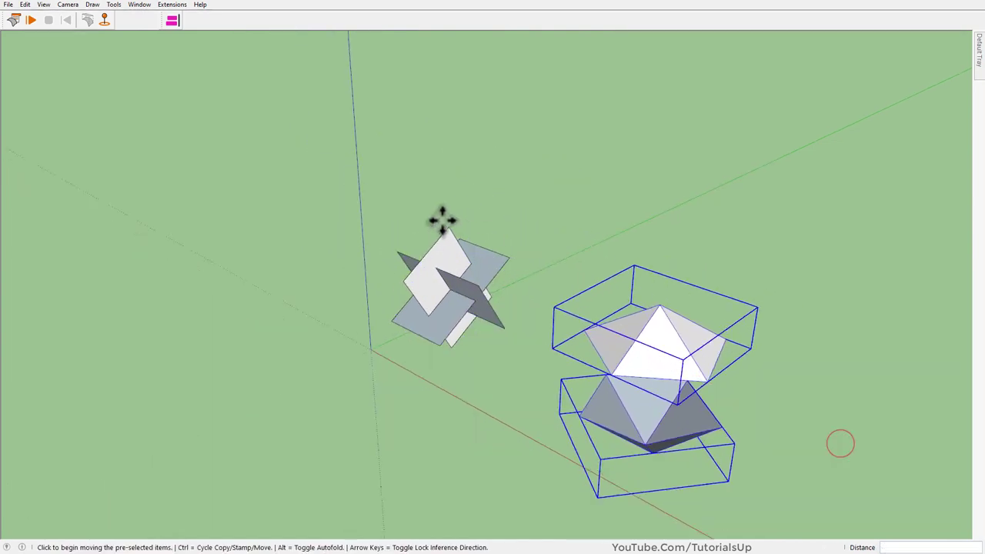
pyautogui.press('space')
pyautogui.moveTo(443, 220)
pyautogui.mouseDown(button='middle')
pyautogui.moveTo(676, 381)
pyautogui.moveTo(662, 288)
pyautogui.mouseUp(button='middle')
pyautogui.moveTo(608, 248)
pyautogui.mouseDown(button='middle')
pyautogui.moveTo(573, 291)
pyautogui.moveTo(552, 299)
pyautogui.mouseUp(button='middle')
# Step: Inside the top cap, rotate a copy of one triangle down and flip it 180°
pyautogui.doubleClick(572, 277)
pyautogui.click(571, 276)
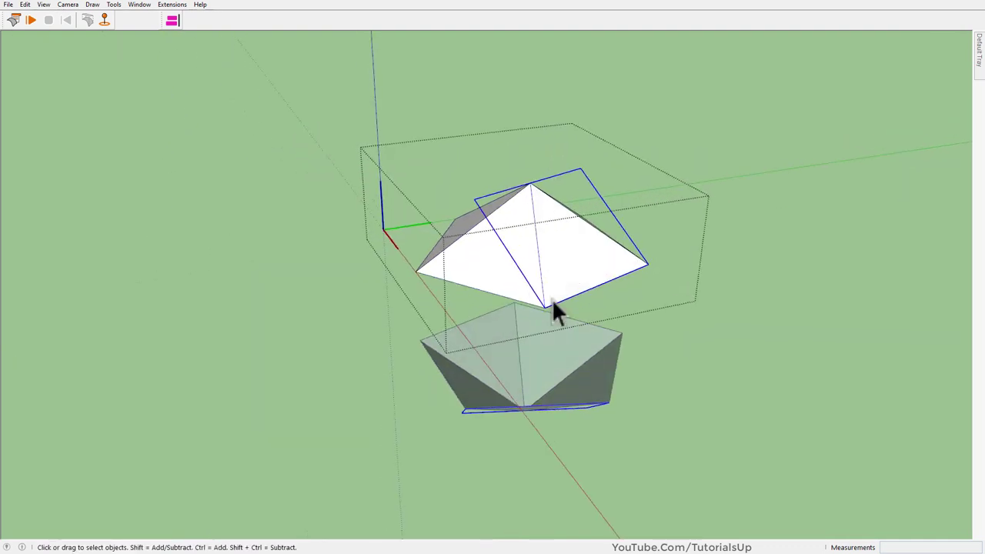
pyautogui.press('q')
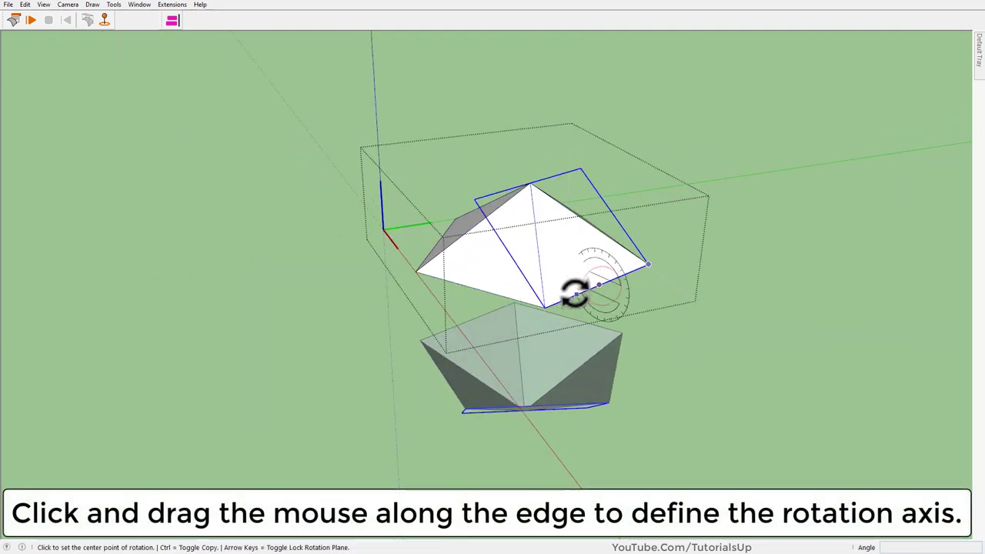
pyautogui.moveTo(571, 295); pyautogui.dragTo(578, 287)
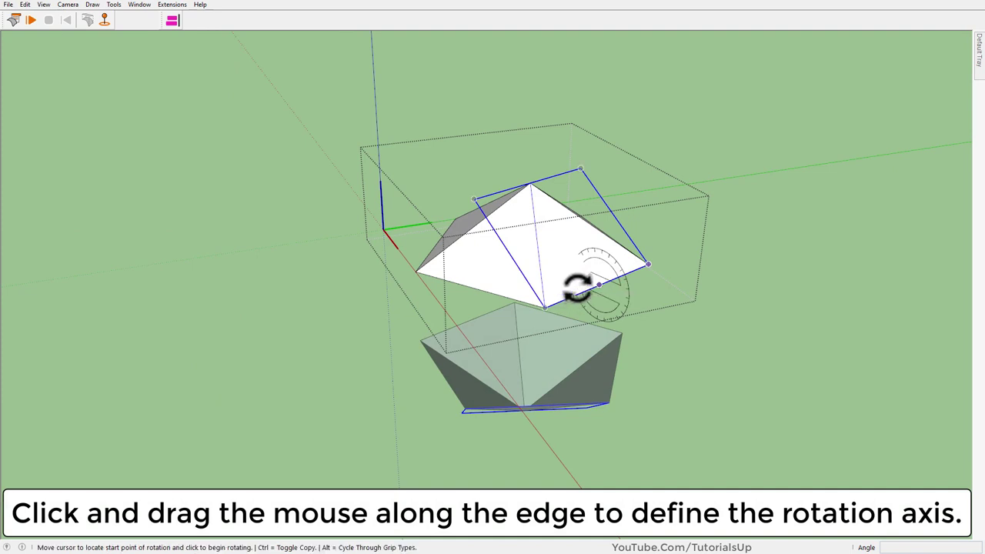
pyautogui.click(530, 184)
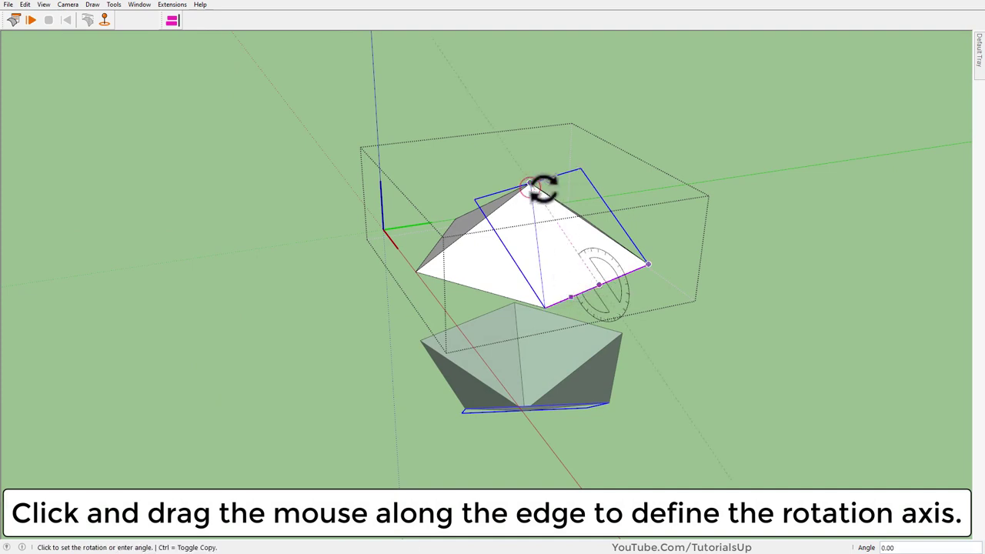
pyautogui.click(608, 400)
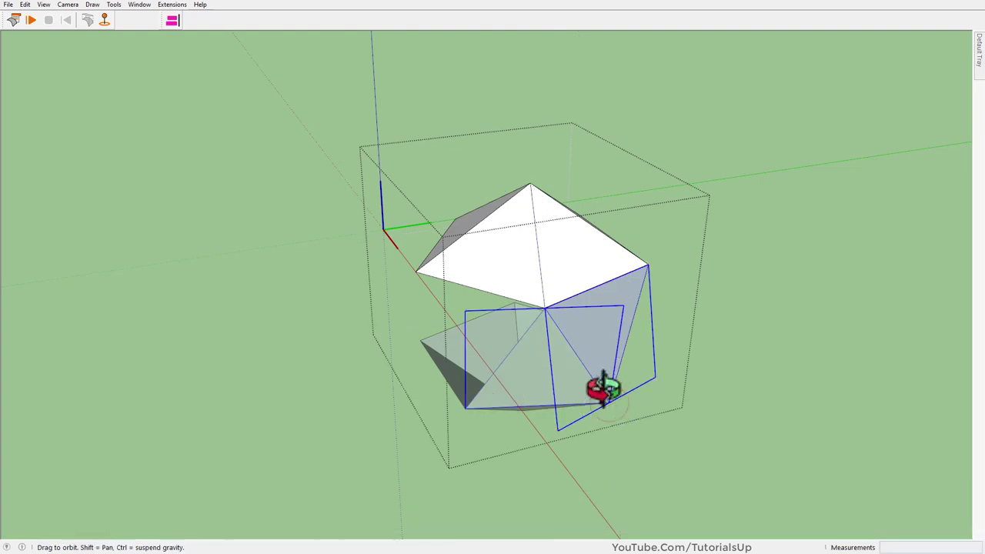
pyautogui.moveTo(605, 391); pyautogui.dragTo(605, 310, button='middle')
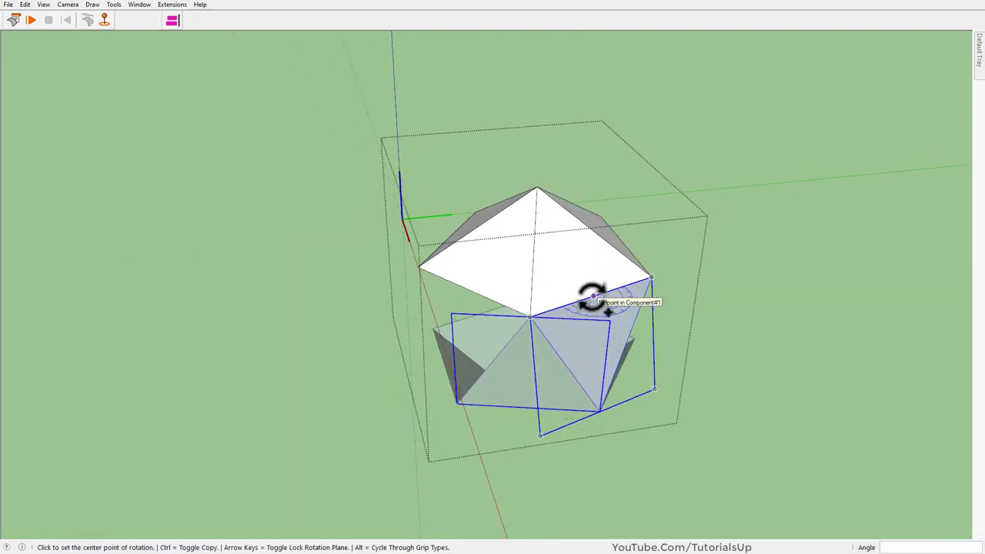
pyautogui.click(598, 408)
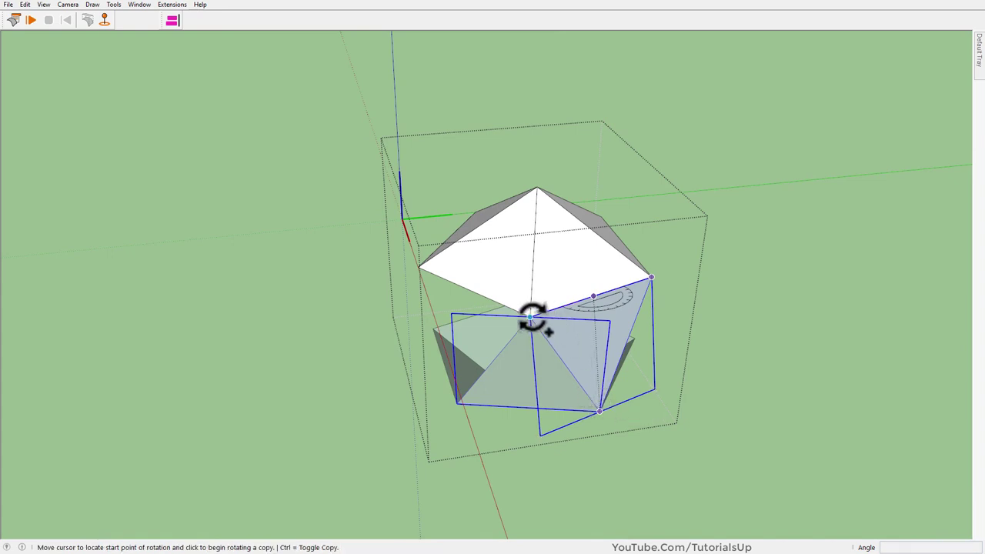
pyautogui.click(530, 316)
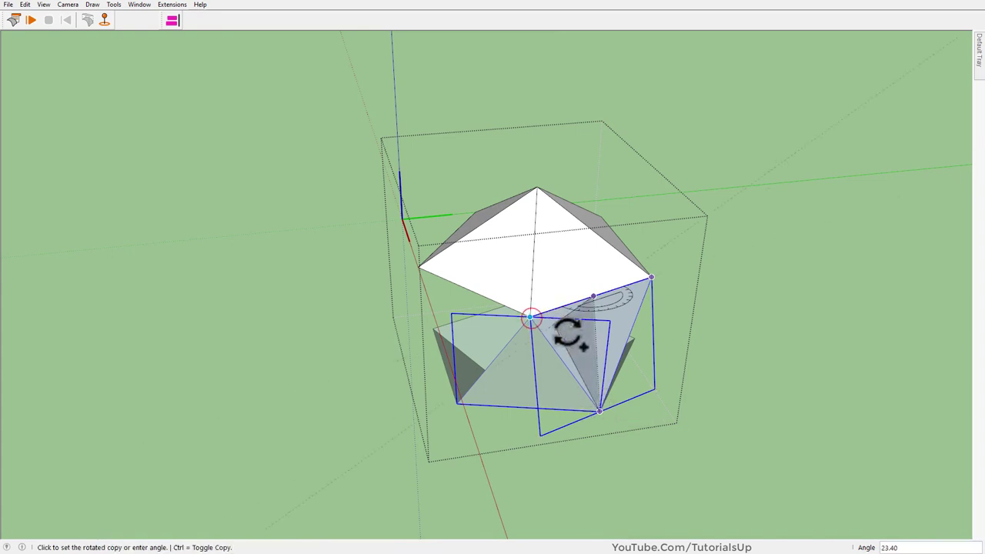
pyautogui.click(651, 277)
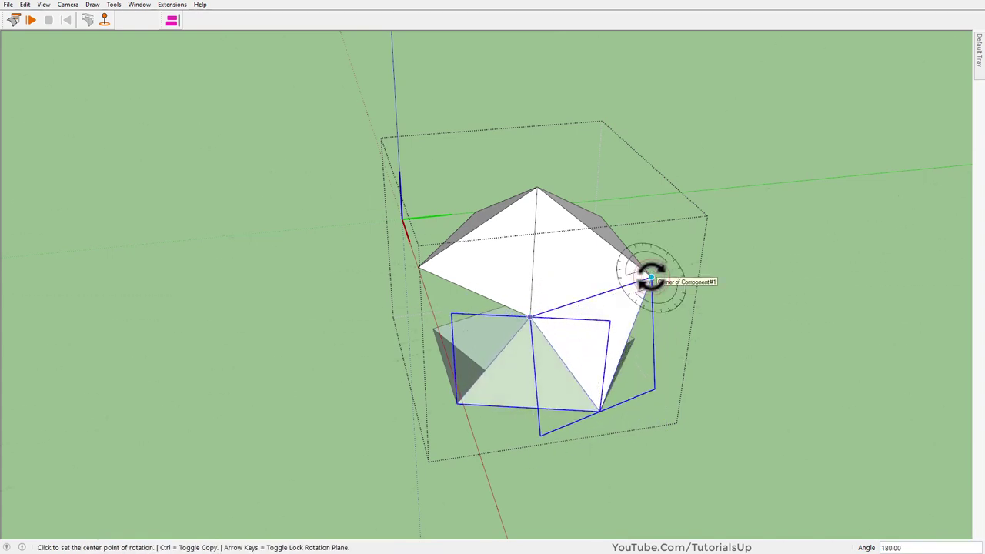
pyautogui.press('space')
# Step: Rotate-copy that triangle 72° about the apex and repeat 4x to close the icosahedron
pyautogui.press('q')
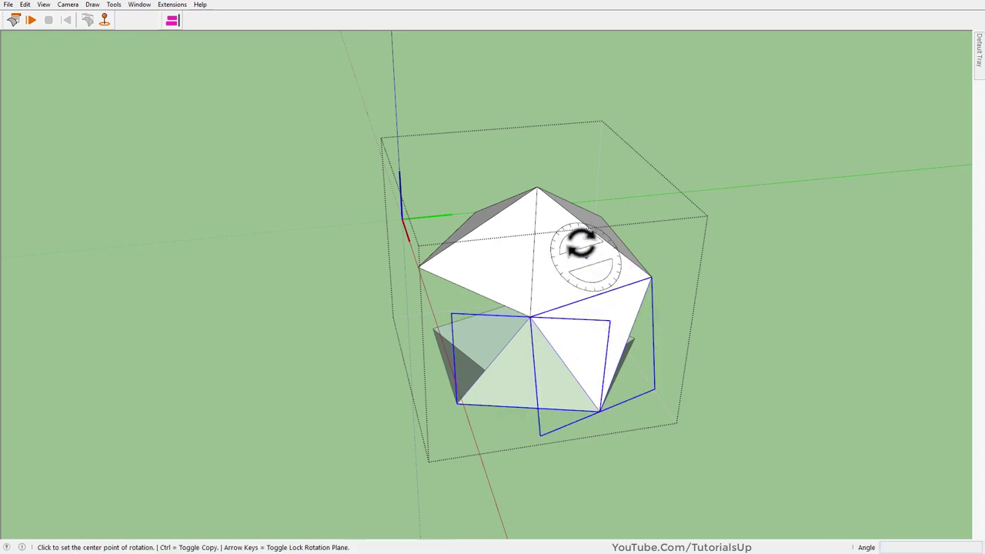
pyautogui.click(536, 187)
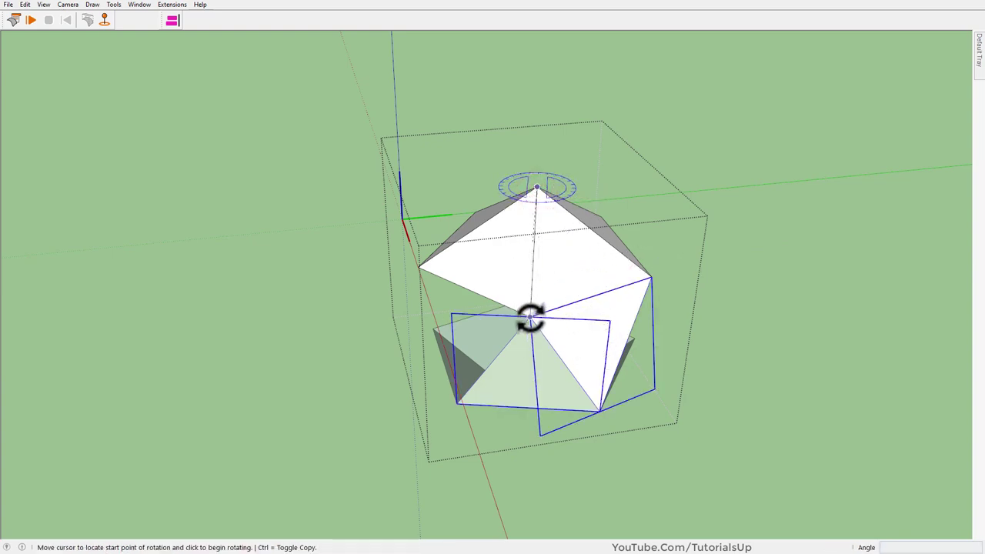
pyautogui.click(531, 318)
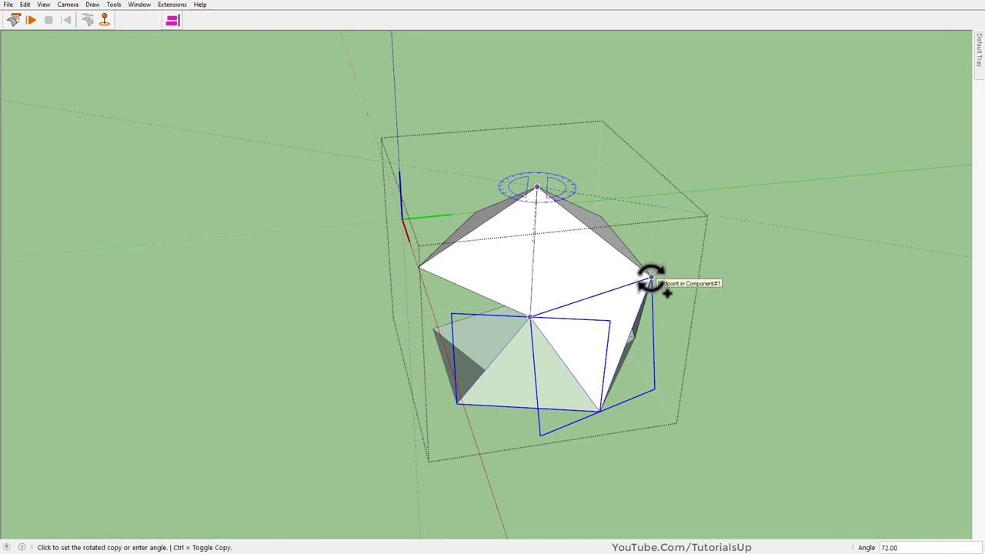
pyautogui.click(651, 278)
pyautogui.moveTo(650, 279)
pyautogui.mouseDown(button='middle')
pyautogui.moveTo(583, 352)
pyautogui.moveTo(390, 351)
pyautogui.moveTo(539, 369)
pyautogui.moveTo(918, 361)
pyautogui.moveTo(869, 301)
pyautogui.moveTo(850, 335)
pyautogui.mouseUp(button='middle')
pyautogui.write('4')
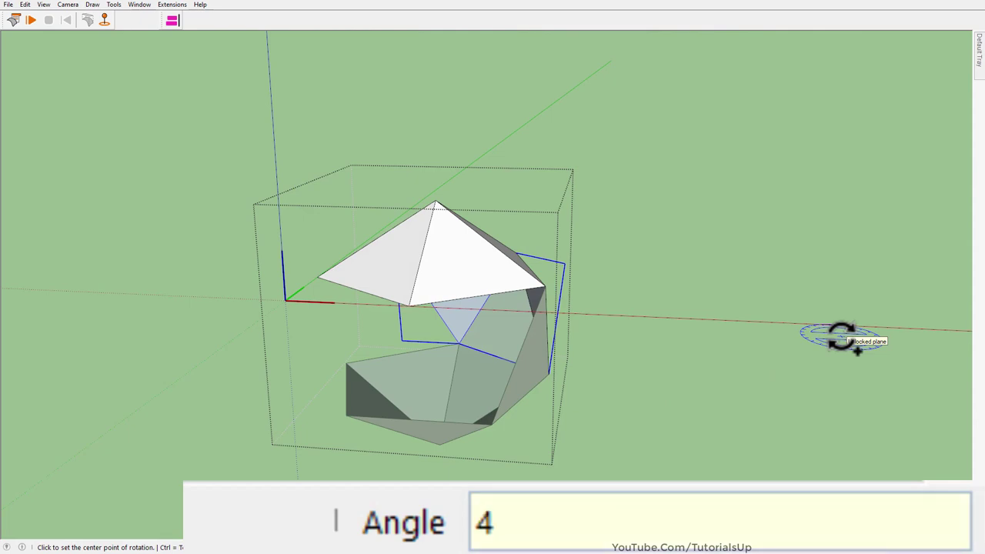
pyautogui.write('x')
pyautogui.press('Return')
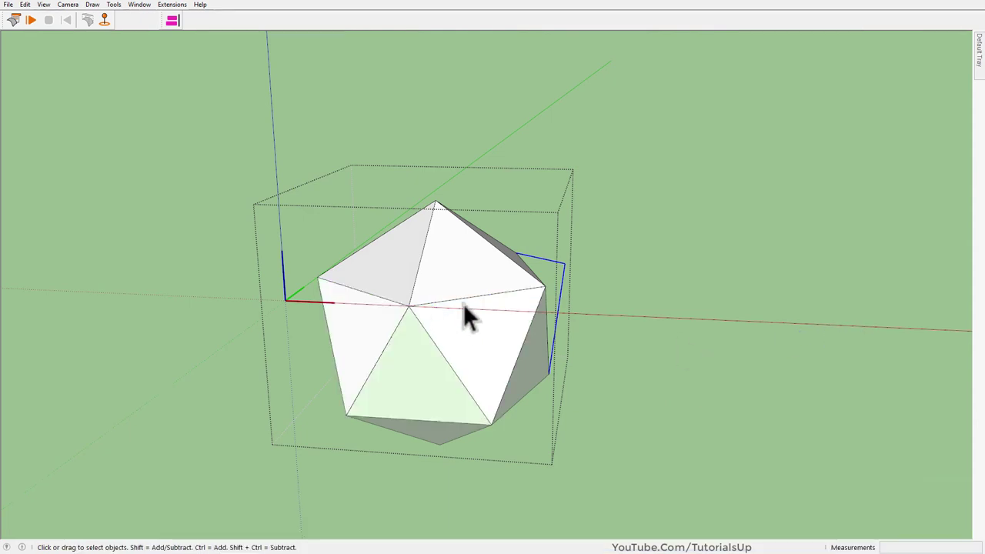
pyautogui.scroll(-3, 466, 304)
pyautogui.moveTo(479, 297)
pyautogui.mouseDown(button='middle')
pyautogui.moveTo(280, 297)
pyautogui.moveTo(785, 347)
pyautogui.moveTo(516, 48)
pyautogui.moveTo(232, 441)
pyautogui.mouseUp(button='middle')
pyautogui.scroll(3, 483, 357)
pyautogui.scroll(2, 536, 346)
pyautogui.moveTo(537, 347)
pyautogui.mouseDown(button='middle')
pyautogui.moveTo(438, 331)
pyautogui.moveTo(236, 352)
pyautogui.moveTo(847, 472)
pyautogui.moveTo(692, 451)
pyautogui.moveTo(542, 401)
pyautogui.moveTo(589, 330)
pyautogui.moveTo(464, 323)
pyautogui.moveTo(521, 457)
pyautogui.moveTo(578, 283)
pyautogui.moveTo(563, 259)
pyautogui.moveTo(519, 272)
pyautogui.moveTo(473, 374)
pyautogui.mouseUp(button='middle')
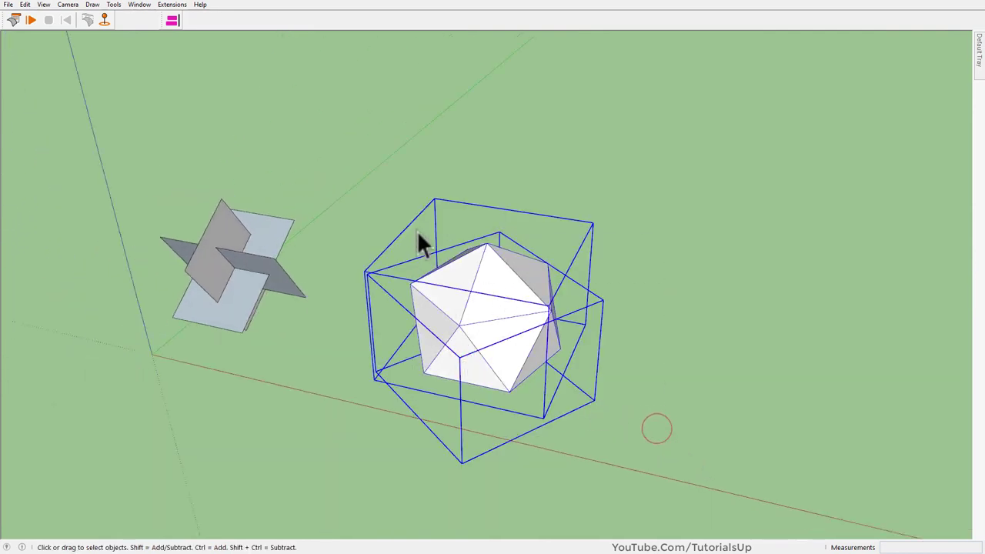
# Step: Explode the icosahedron group into loose triangular faces
pyautogui.rightClick(493, 291)
pyautogui.click(566, 289)
pyautogui.scroll(3, 472, 360)
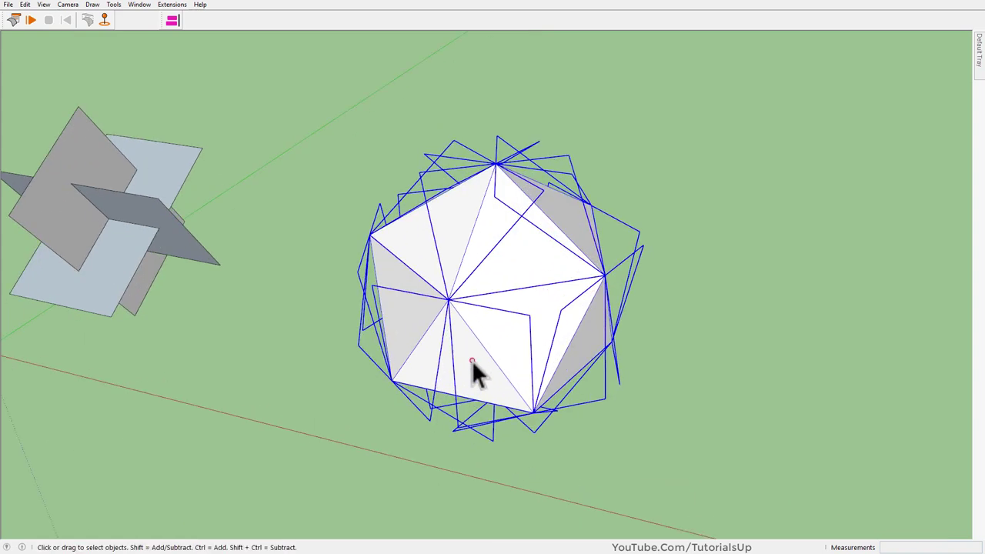
pyautogui.click(461, 368)
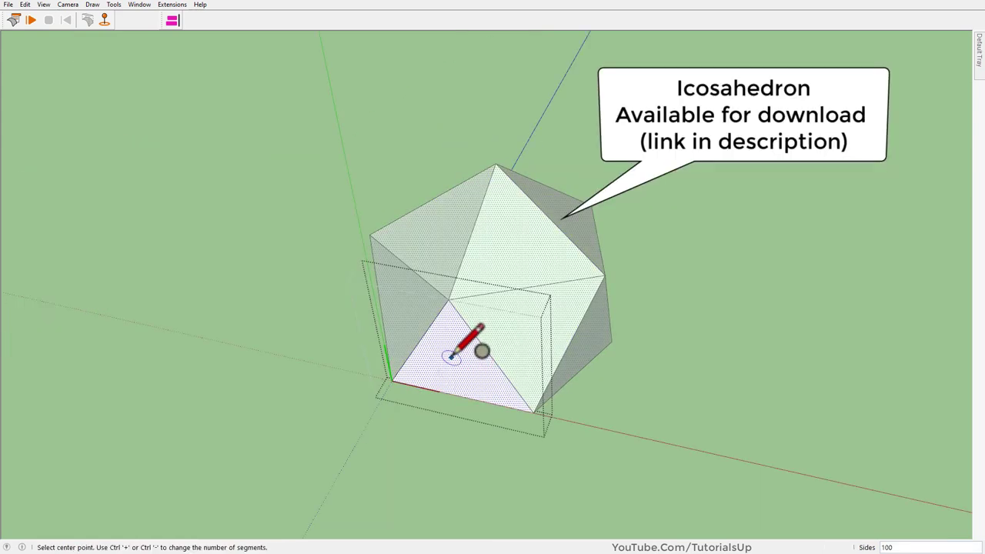
pyautogui.click(451, 356)
pyautogui.click(477, 361)
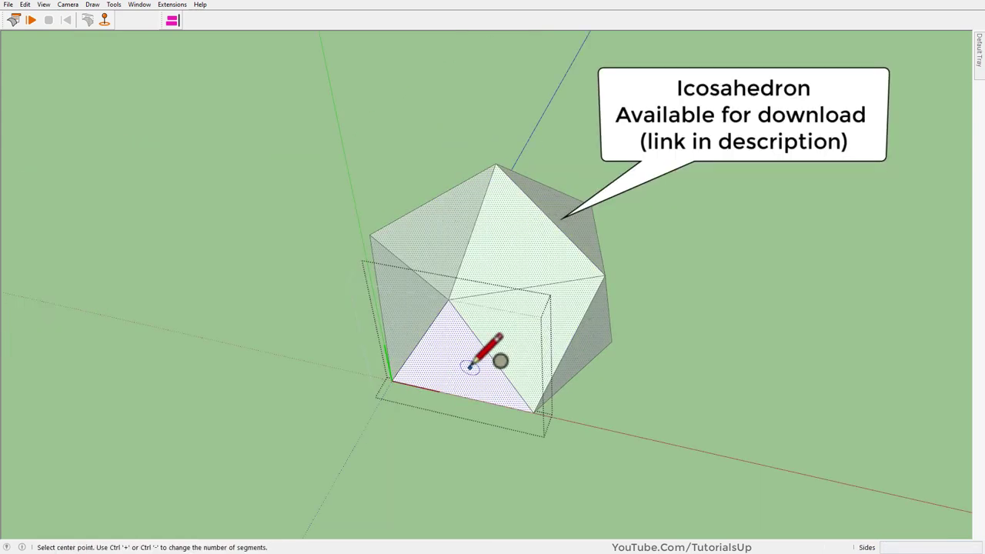
pyautogui.press('space')
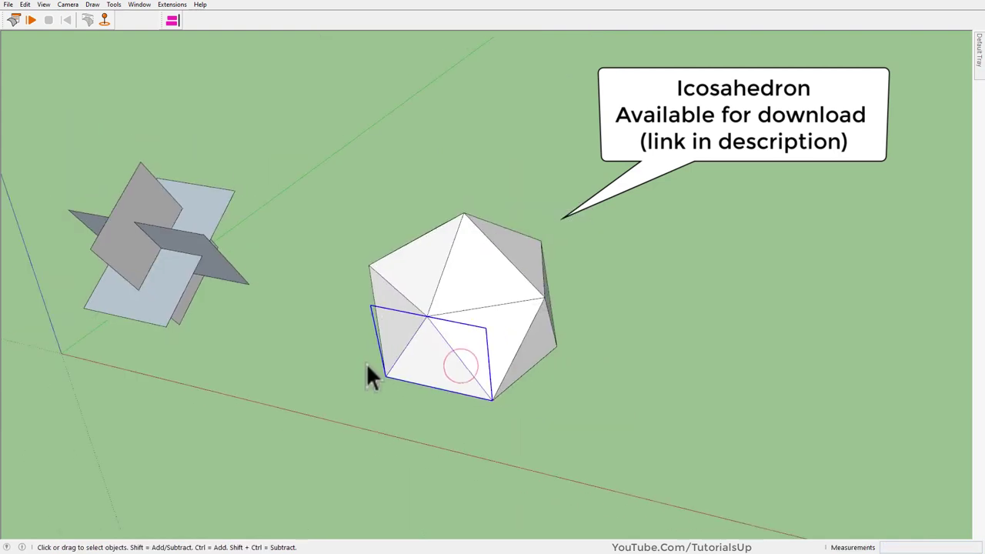
# Step: Copy one triangular face of the icosahedron out beside it
pyautogui.press('m')
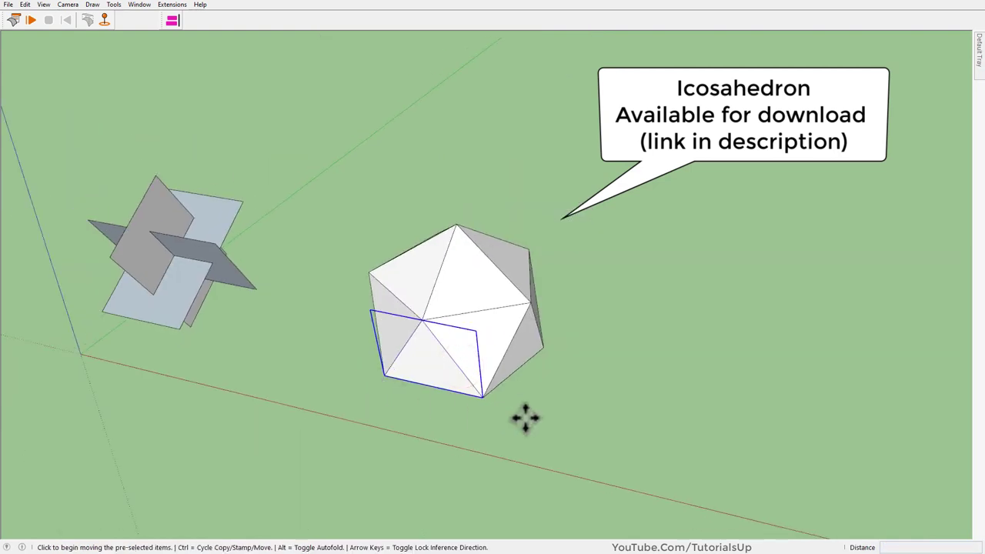
pyautogui.press('ctrl')
pyautogui.click(510, 414)
pyautogui.click(760, 450)
# Step: Rotate the copied triangle about its bottom edge to lie flat on the ground
pyautogui.press('q')
pyautogui.moveTo(760, 450)
pyautogui.mouseDown(button='middle')
pyautogui.moveTo(708, 413)
pyautogui.moveTo(692, 454)
pyautogui.moveTo(583, 375)
pyautogui.mouseUp(button='middle')
pyautogui.click(666, 452)
pyautogui.click(586, 320)
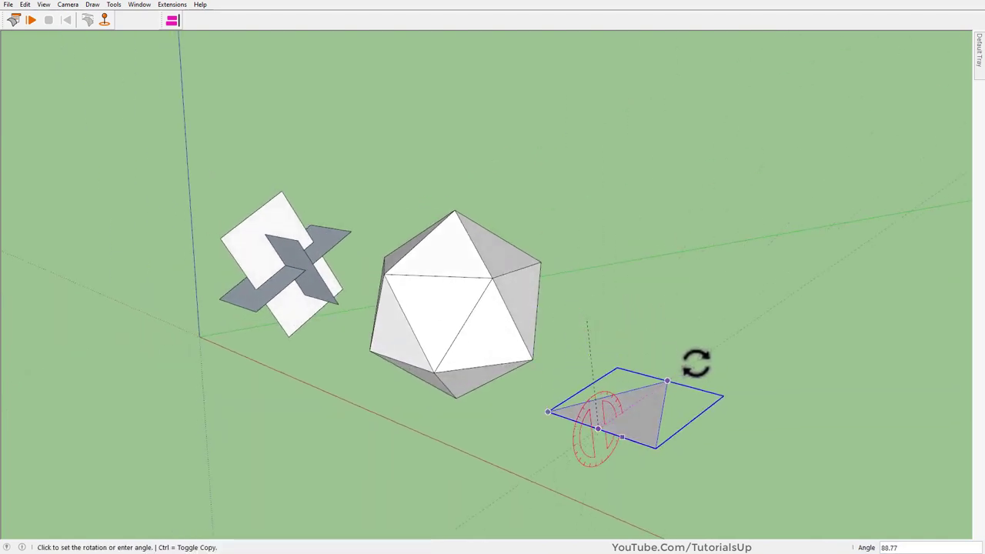
pyautogui.click(702, 385)
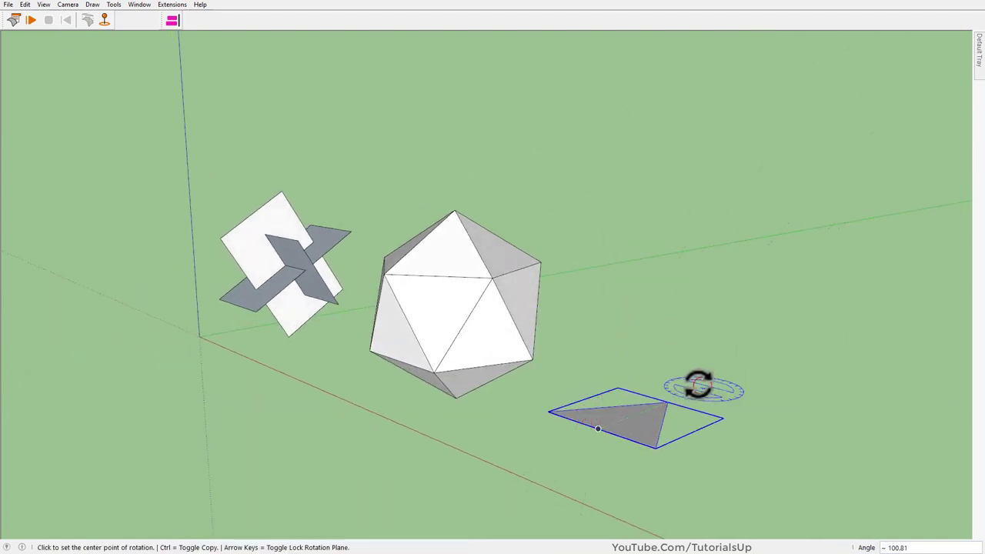
pyautogui.moveTo(695, 385); pyautogui.dragTo(673, 542, button='middle')
pyautogui.moveTo(704, 485); pyautogui.dragTo(676, 455, button='middle')
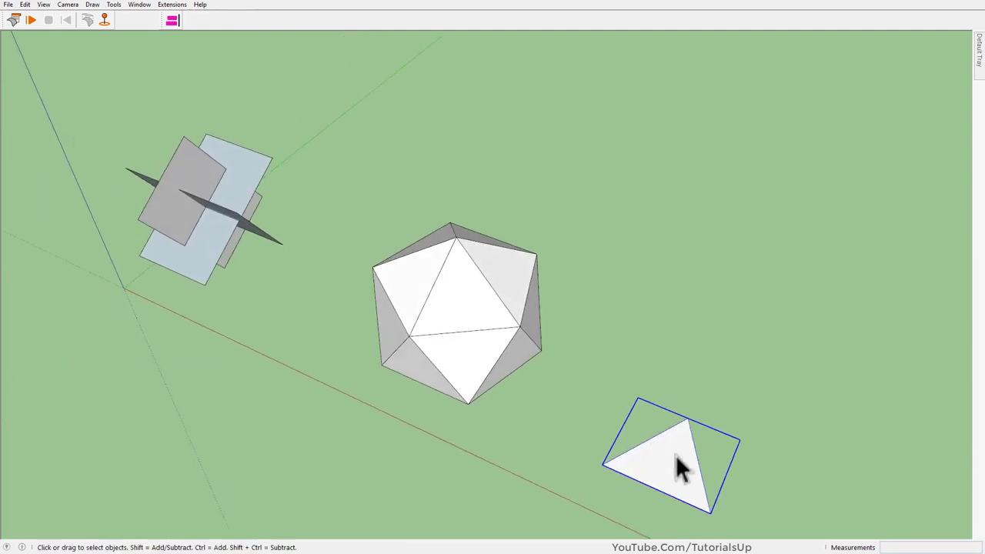
# Step: Reposition the flat triangle beside the icosahedron
pyautogui.press('m')
pyautogui.click(754, 486)
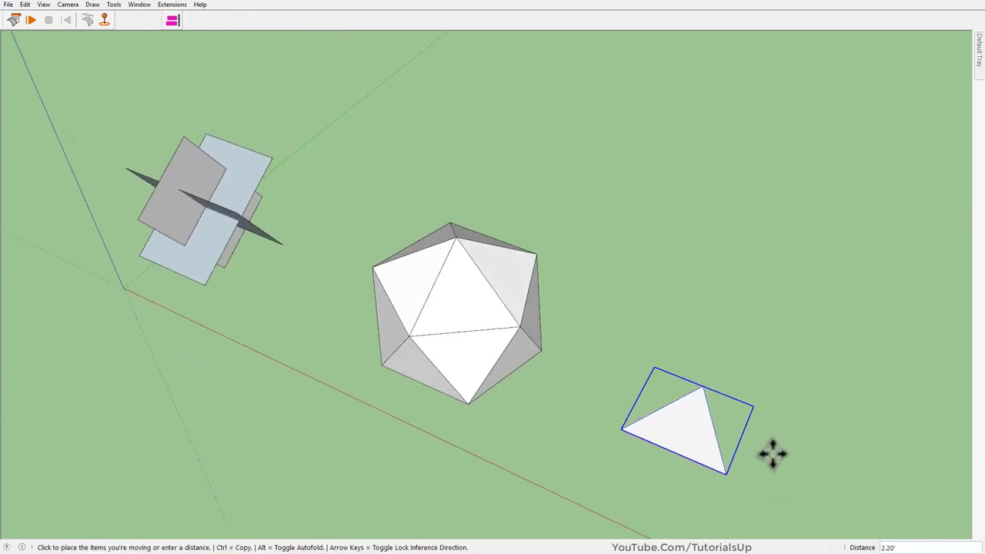
pyautogui.click(772, 454)
pyautogui.press('space')
pyautogui.moveTo(528, 497); pyautogui.dragTo(576, 444, button='middle')
pyautogui.click(574, 432)
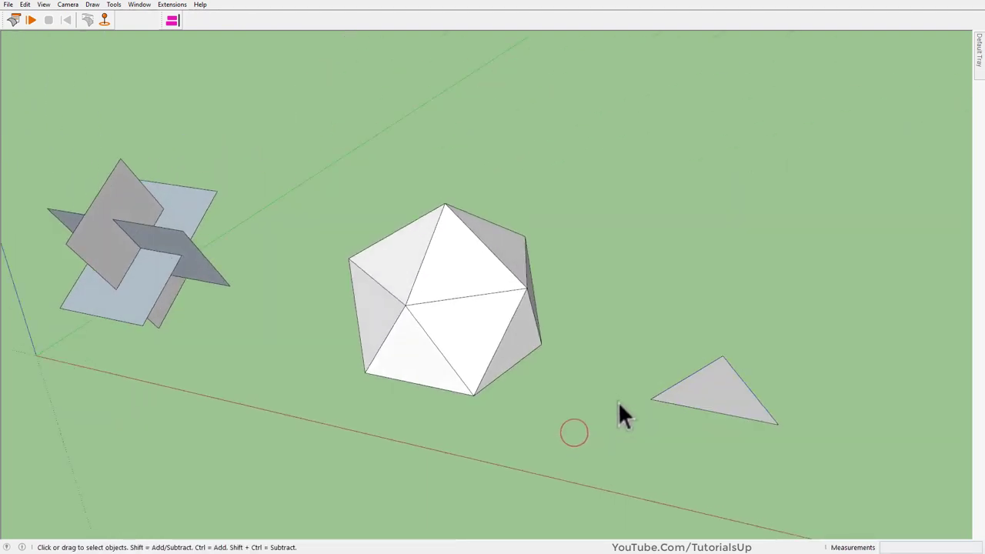
pyautogui.moveTo(619, 404)
pyautogui.mouseDown(button='middle')
pyautogui.moveTo(624, 479)
pyautogui.moveTo(585, 466)
pyautogui.mouseUp(button='middle')
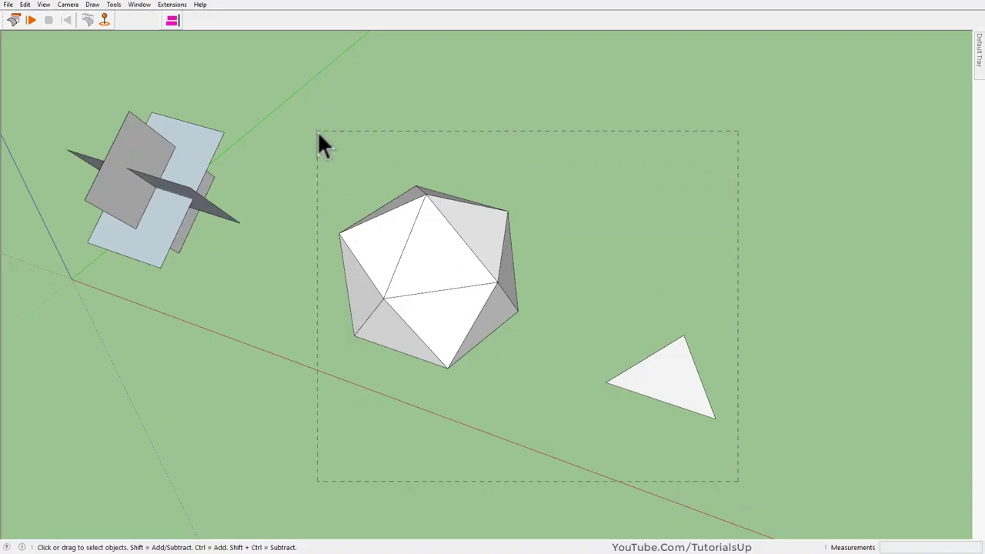
# Step: Copy the icosahedron and flat triangle together further along the red axis
pyautogui.moveTo(322, 144); pyautogui.dragTo(317, 132)
pyautogui.moveTo(317, 133); pyautogui.dragTo(285, 231, button='middle')
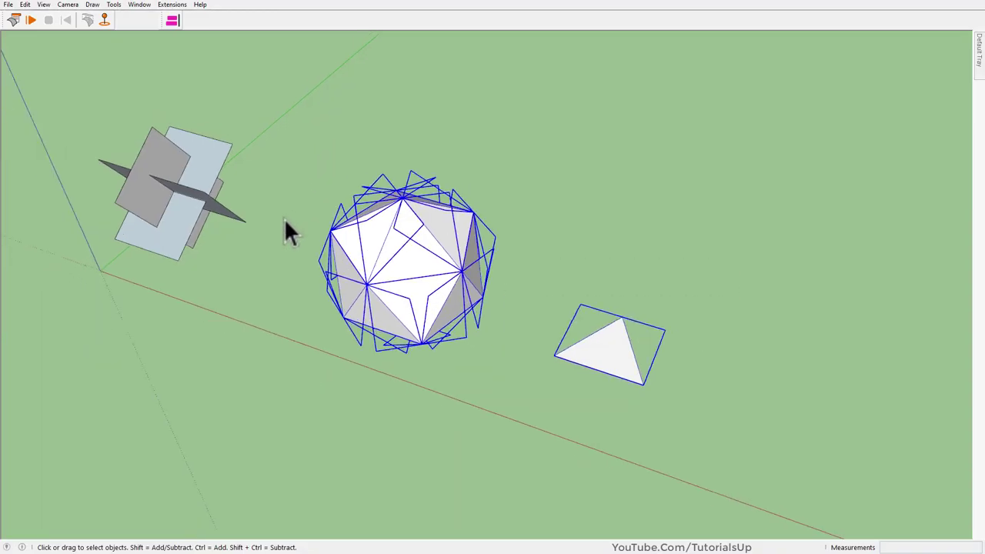
pyautogui.press('m')
pyautogui.moveTo(242, 281); pyautogui.dragTo(374, 323, button='middle')
pyautogui.click(374, 324)
pyautogui.press('ctrl')
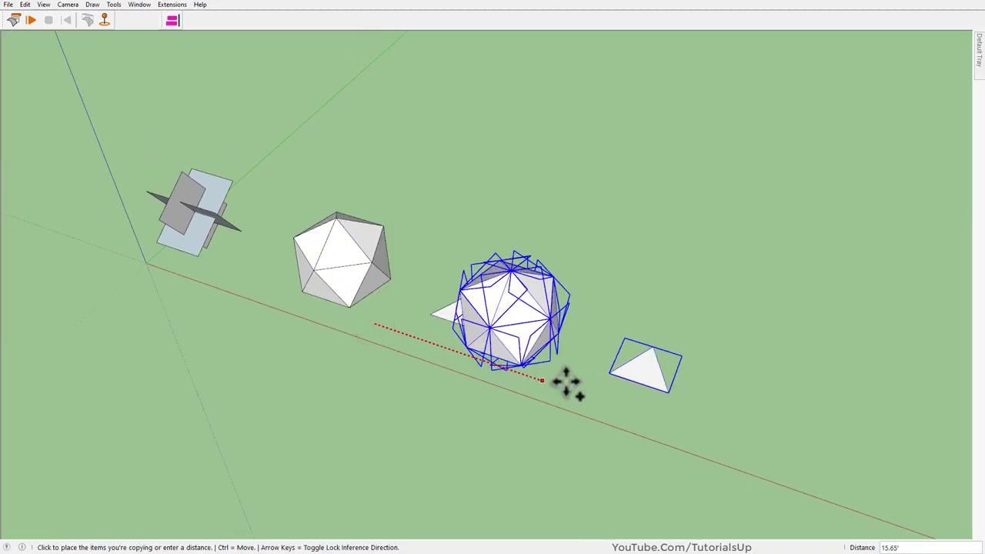
pyautogui.click(721, 426)
pyautogui.press('space')
pyautogui.scroll(-2, 663, 397)
pyautogui.scroll(2, 685, 401)
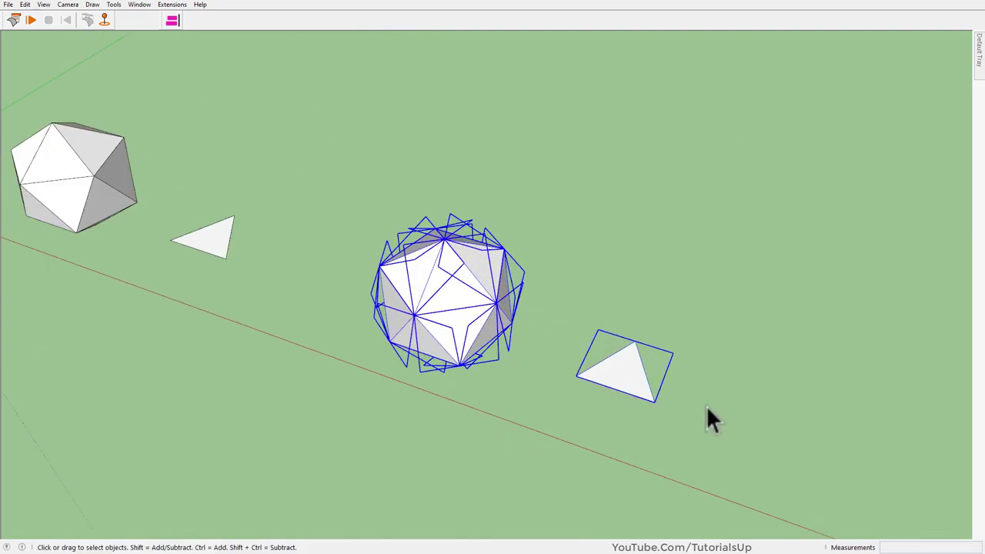
pyautogui.click(707, 406)
pyautogui.scroll(2, 571, 347)
pyautogui.scroll(-2, 585, 357)
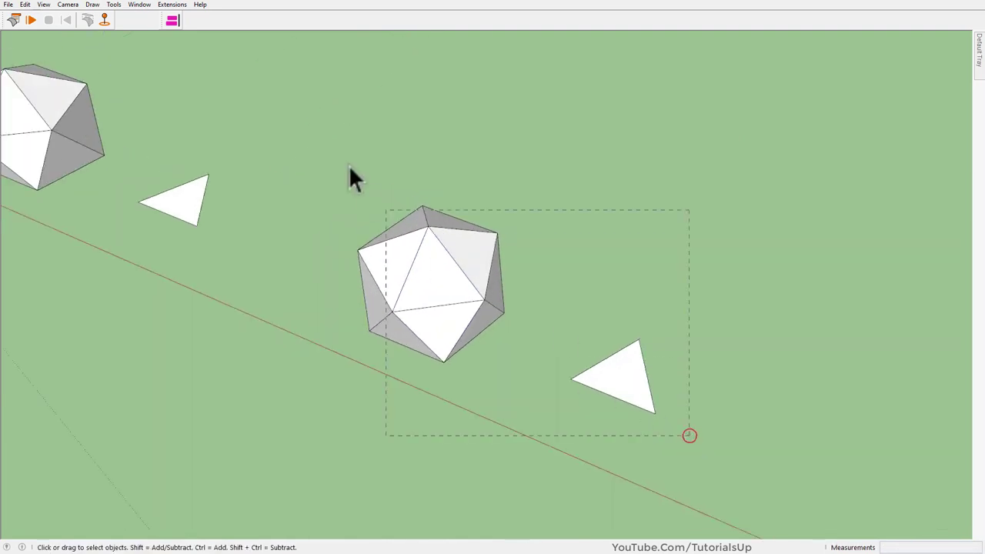
# Step: Make the copies unique and open the copied triangle for editing
pyautogui.moveTo(349, 168); pyautogui.dragTo(362, 185)
pyautogui.rightClick(455, 282)
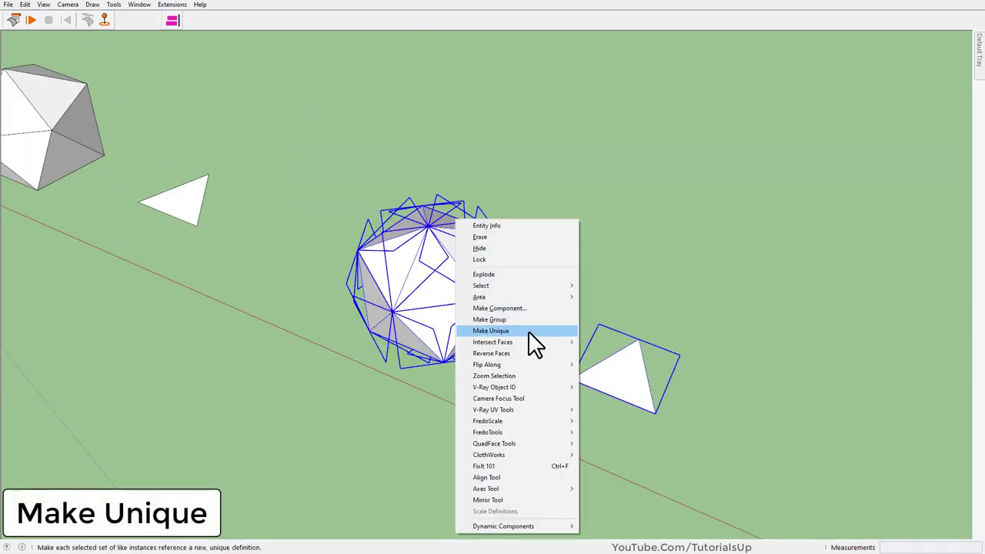
pyautogui.click(529, 332)
pyautogui.doubleClick(615, 378)
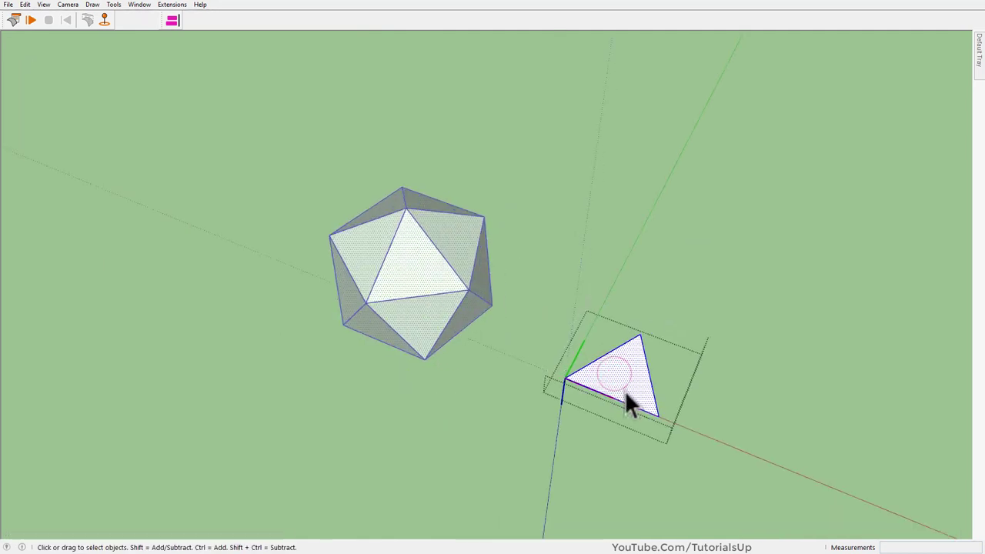
# Step: Copy the triangle's edge to the apex as a 6/ array of evenly spaced parallel lines
pyautogui.moveTo(626, 396); pyautogui.dragTo(583, 417, button='middle')
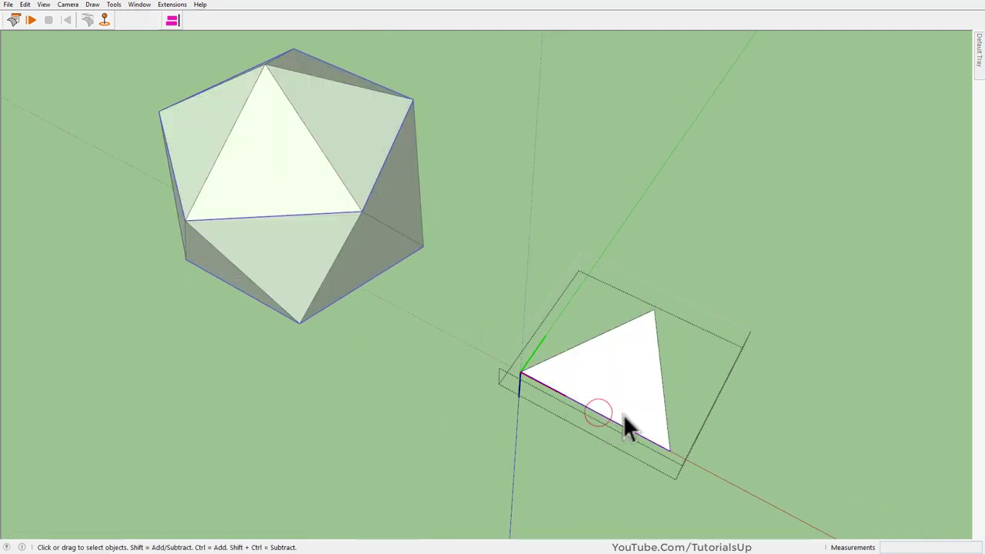
pyautogui.press('m')
pyautogui.click(585, 416)
pyautogui.press('ctrl')
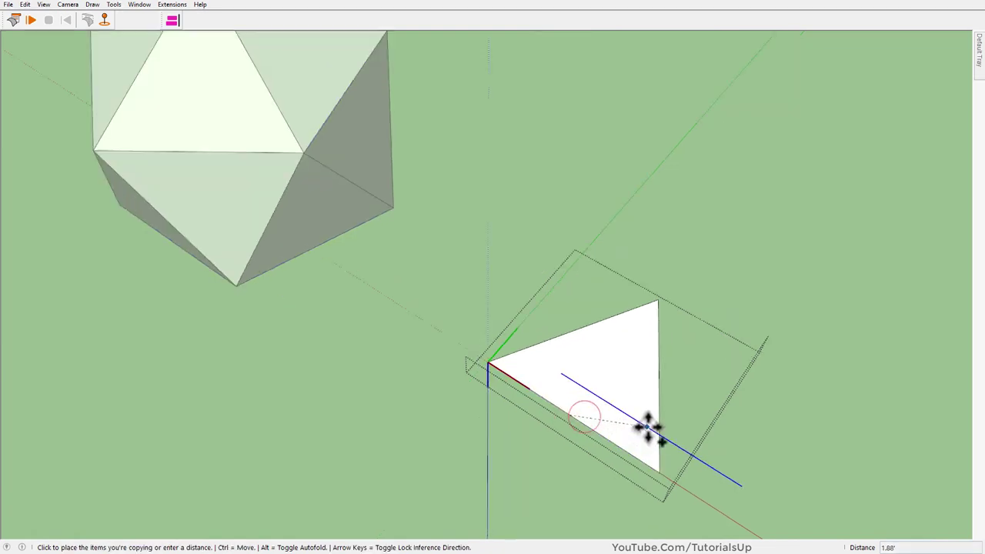
pyautogui.moveTo(648, 424); pyautogui.dragTo(640, 401, button='middle')
pyautogui.click(652, 288)
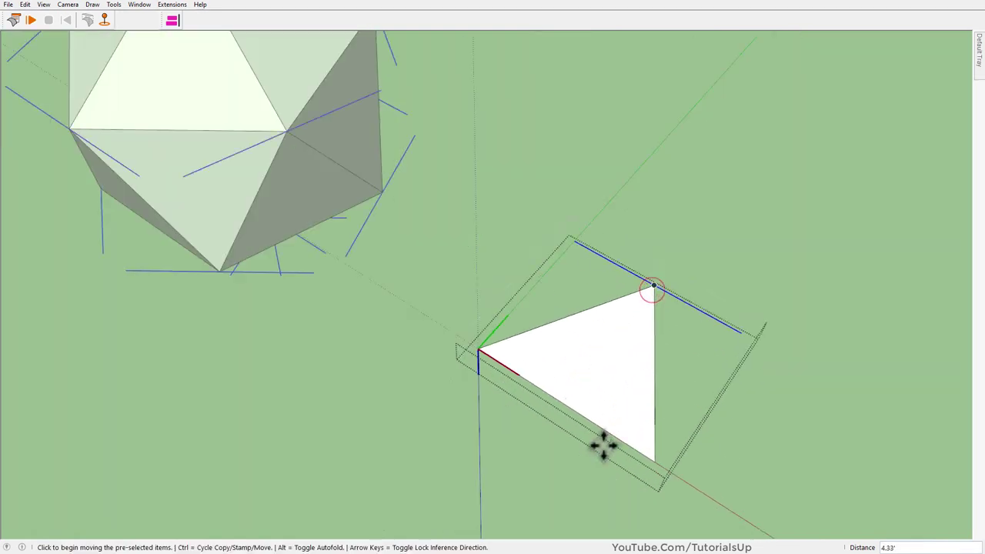
pyautogui.scroll(-2, 600, 447)
pyautogui.write('6/')
pyautogui.press('Return')
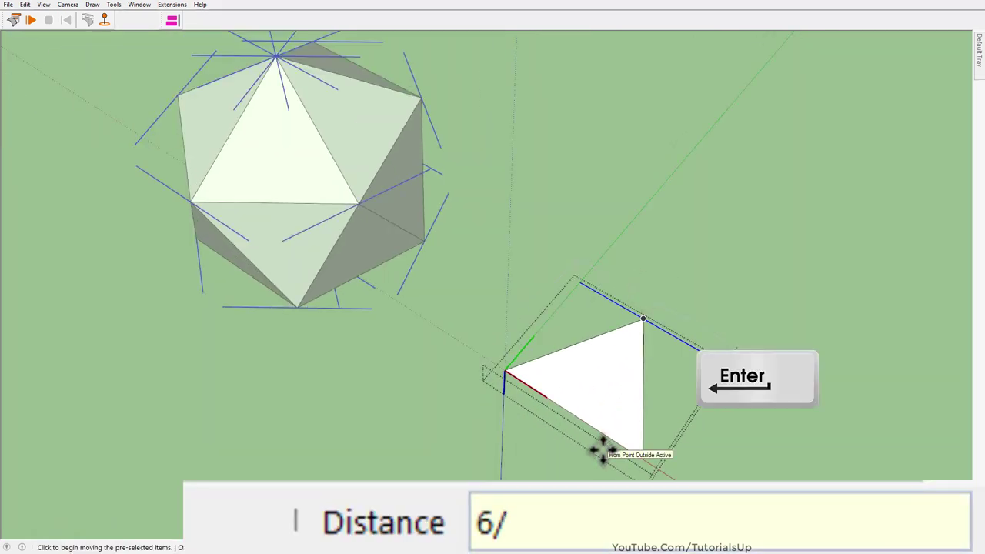
pyautogui.press('space')
pyautogui.moveTo(551, 447)
pyautogui.mouseDown(button='middle')
pyautogui.moveTo(628, 431)
pyautogui.moveTo(624, 418)
pyautogui.mouseUp(button='middle')
pyautogui.scroll(-2, 627, 431)
pyautogui.scroll(3, 624, 418)
# Step: Erase the line ends overhanging the triangle's left and right sides
pyautogui.press('e')
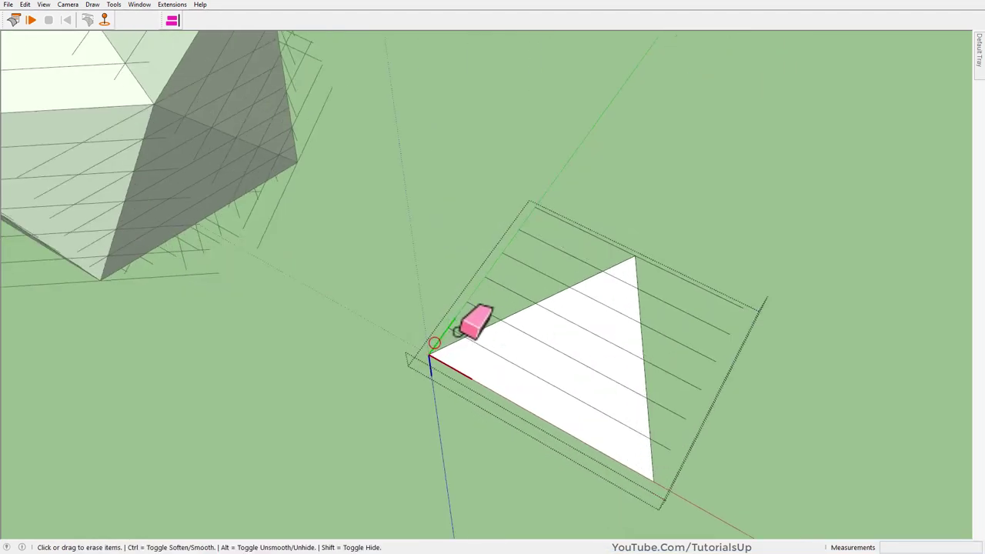
pyautogui.moveTo(541, 277)
pyautogui.mouseDown()
pyautogui.moveTo(624, 215)
pyautogui.moveTo(676, 428)
pyautogui.mouseUp()
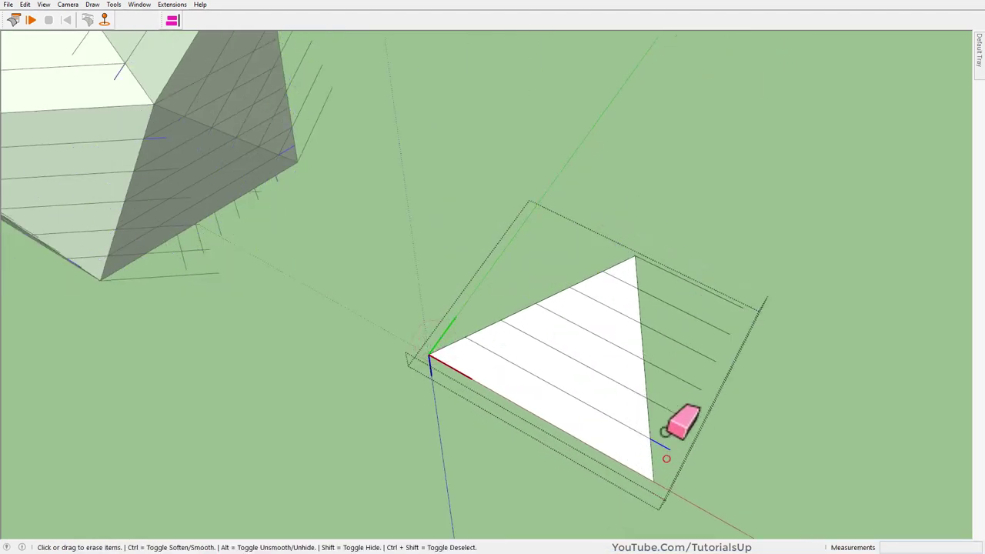
pyautogui.moveTo(667, 302); pyautogui.dragTo(688, 230)
pyautogui.press('space')
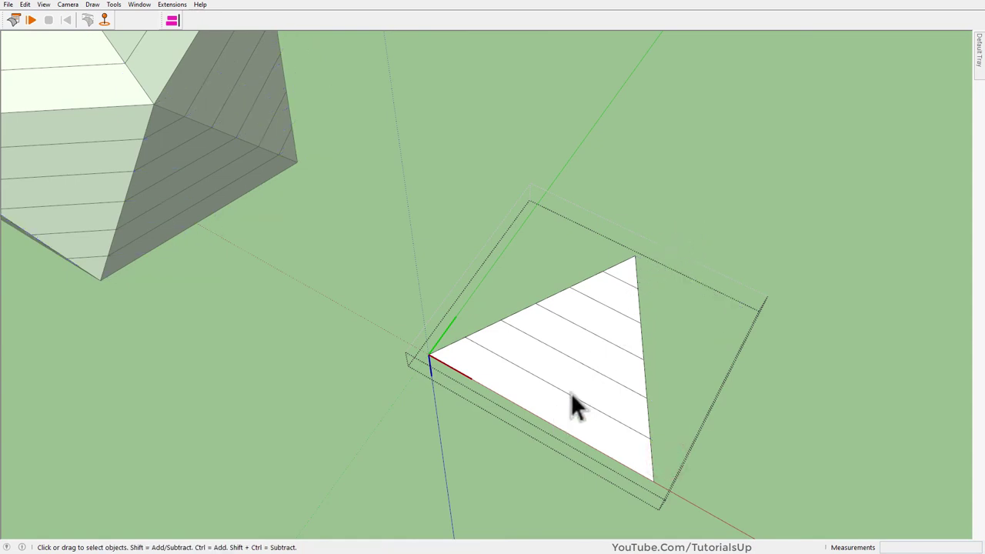
# Step: Rotate-copy the parallel lines 120° about the triangle's centre, 2x, into a triangle grid
pyautogui.keyDown('ctrl'); pyautogui.click(572, 395); pyautogui.keyUp('ctrl')
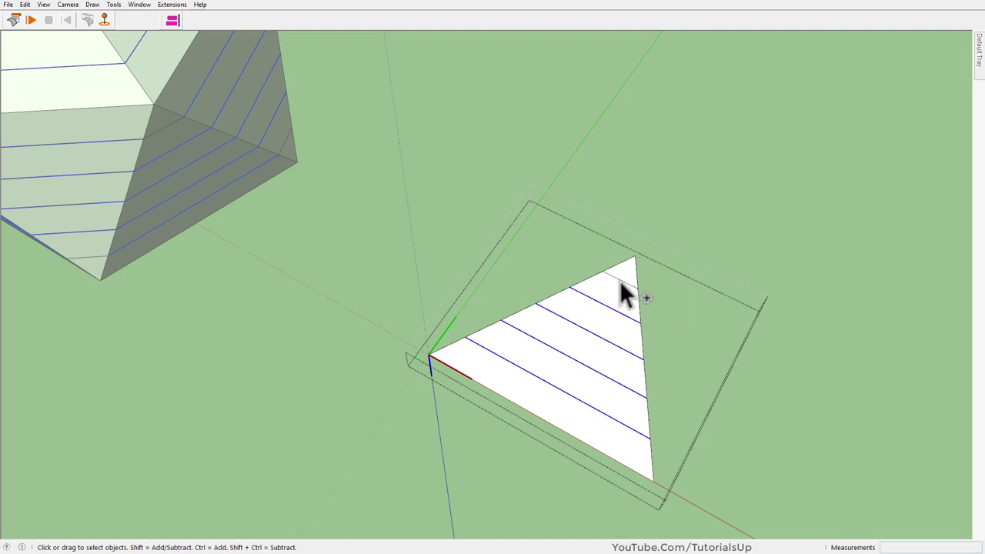
pyautogui.press('q')
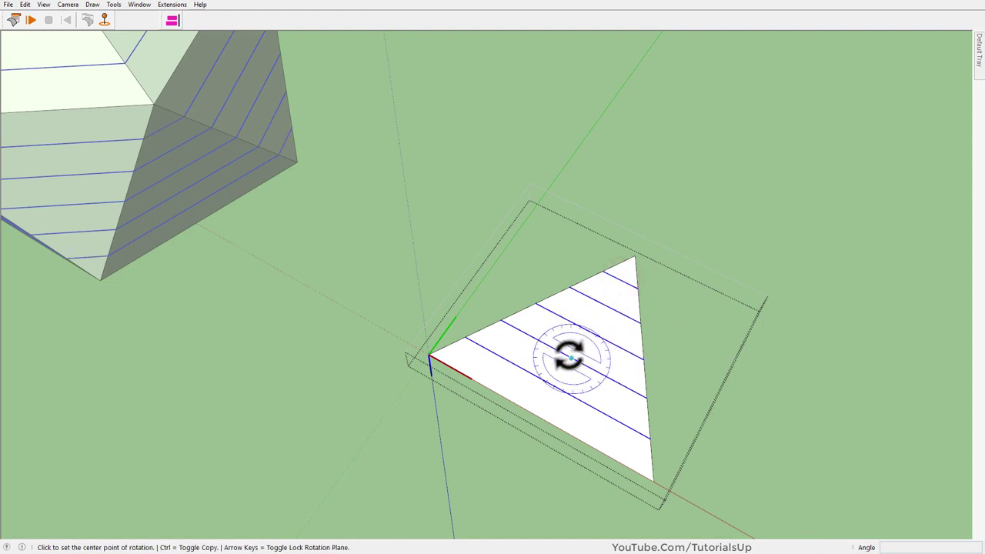
pyautogui.click(572, 358)
pyautogui.click(635, 256)
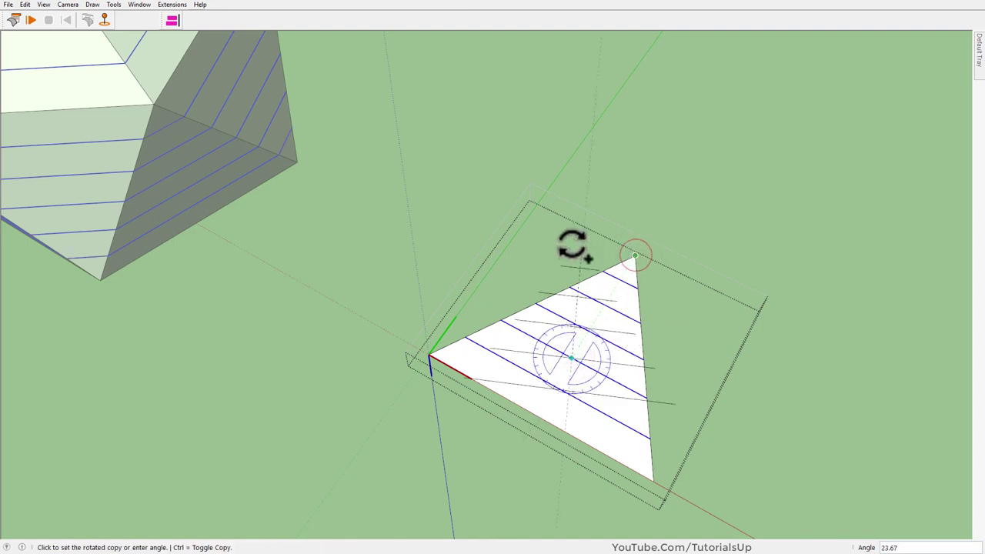
pyautogui.click(431, 355)
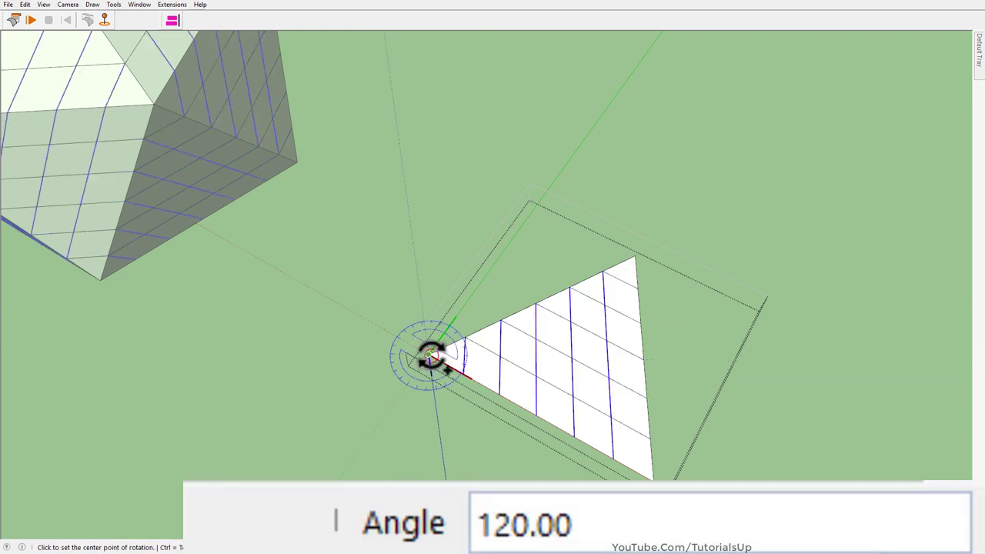
pyautogui.write('x')
pyautogui.press('Return')
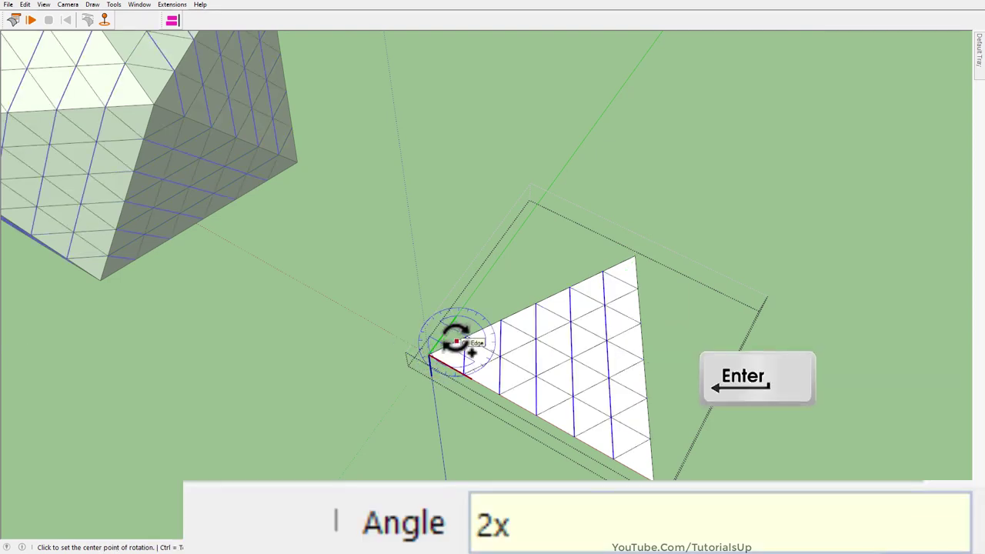
pyautogui.press('space')
pyautogui.click(559, 375)
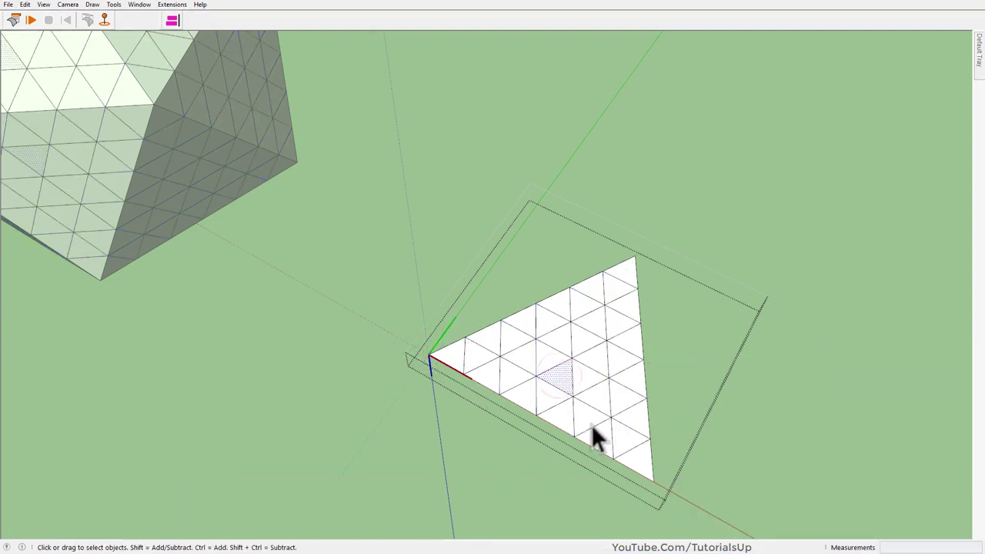
# Step: Select the whole polyhedron and explode it into loose geometry
pyautogui.click(576, 349)
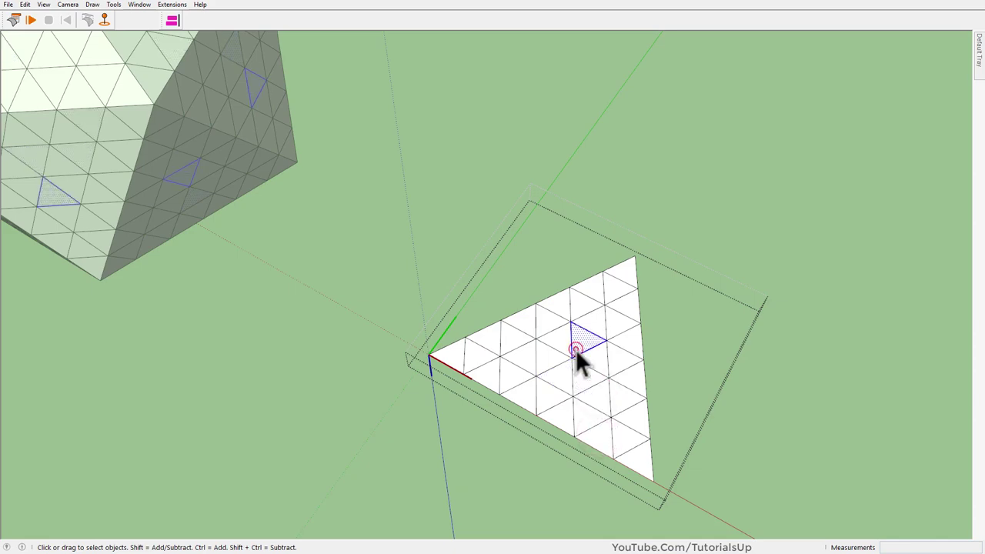
pyautogui.moveTo(575, 349)
pyautogui.mouseDown(button='middle')
pyautogui.moveTo(744, 359)
pyautogui.moveTo(688, 374)
pyautogui.moveTo(651, 403)
pyautogui.mouseUp(button='middle')
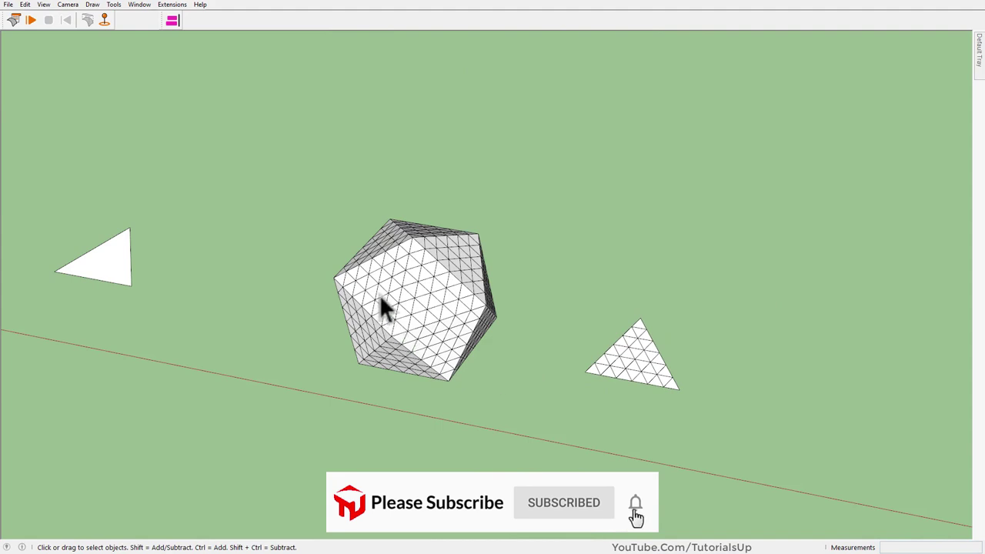
pyautogui.moveTo(379, 295)
pyautogui.mouseDown(button='middle')
pyautogui.moveTo(433, 281)
pyautogui.moveTo(625, 342)
pyautogui.mouseUp(button='middle')
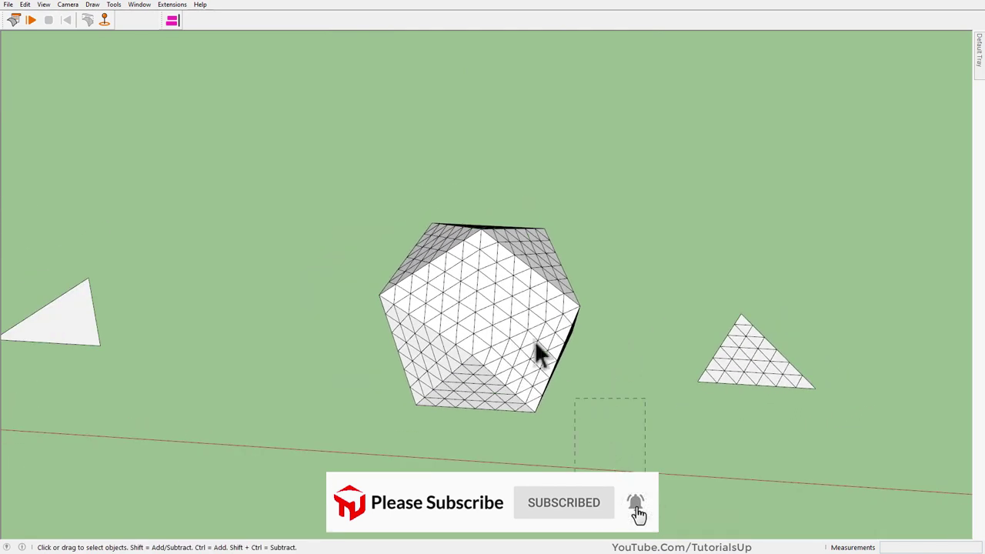
pyautogui.moveTo(308, 154); pyautogui.dragTo(298, 146)
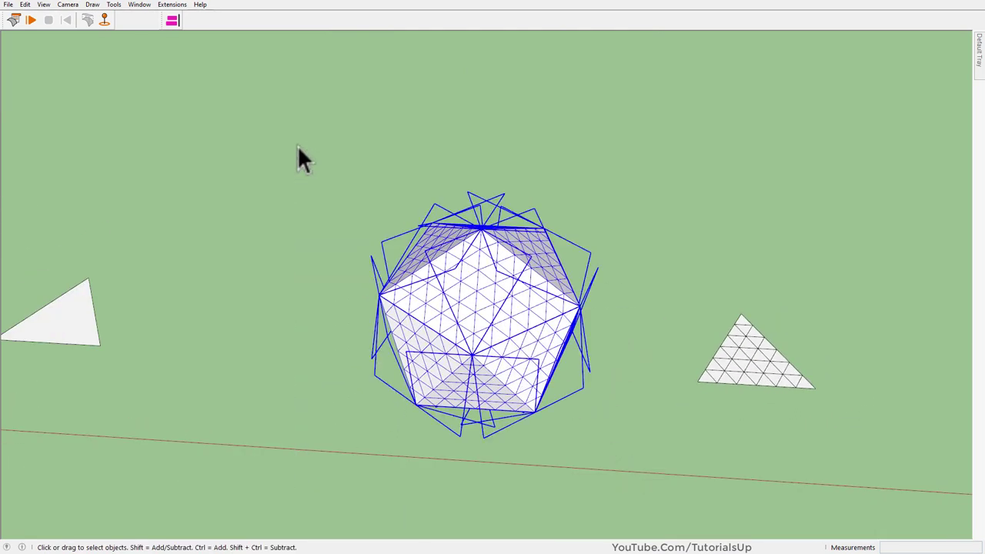
pyautogui.rightClick(513, 307)
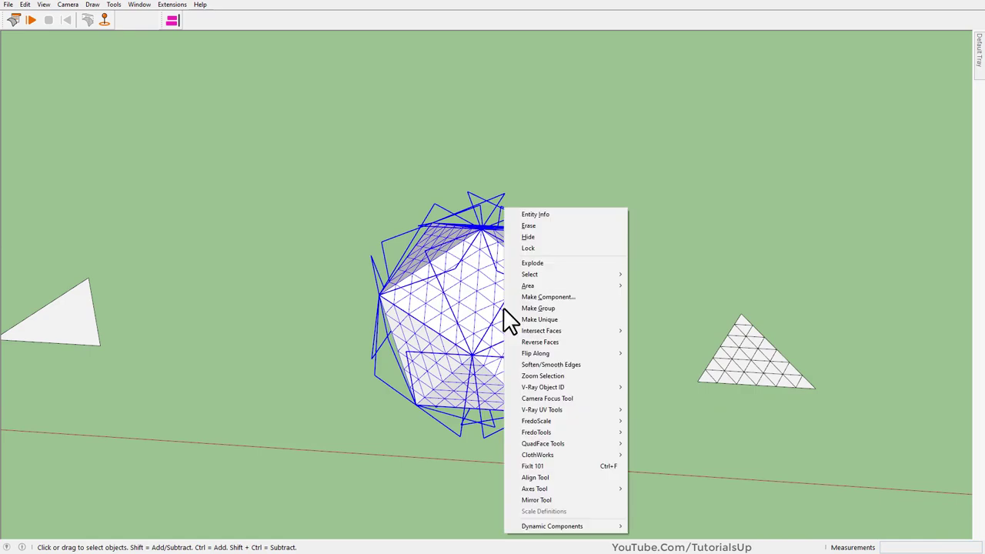
pyautogui.click(581, 260)
pyautogui.scroll(4, 497, 294)
pyautogui.moveTo(472, 264); pyautogui.dragTo(505, 278, button='middle')
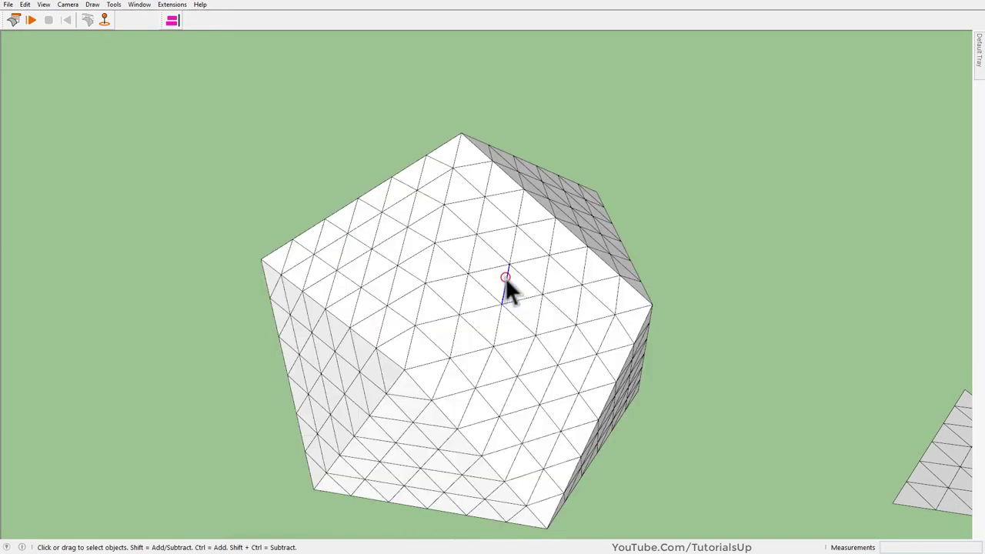
pyautogui.scroll(-3, 505, 278)
# Step: Regroup the loose polyhedron faces into one single group
pyautogui.rightClick(493, 187)
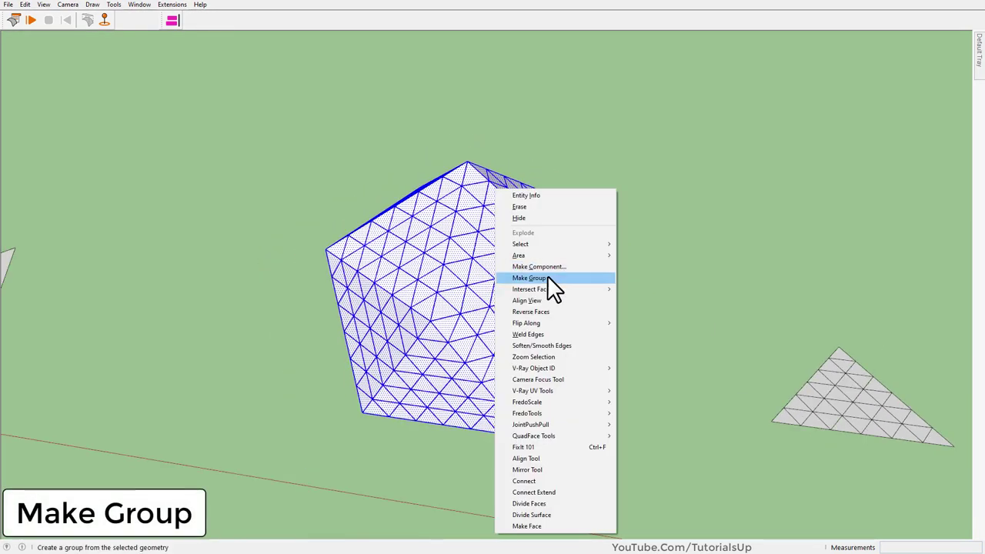
pyautogui.click(547, 276)
pyautogui.rightClick(491, 250)
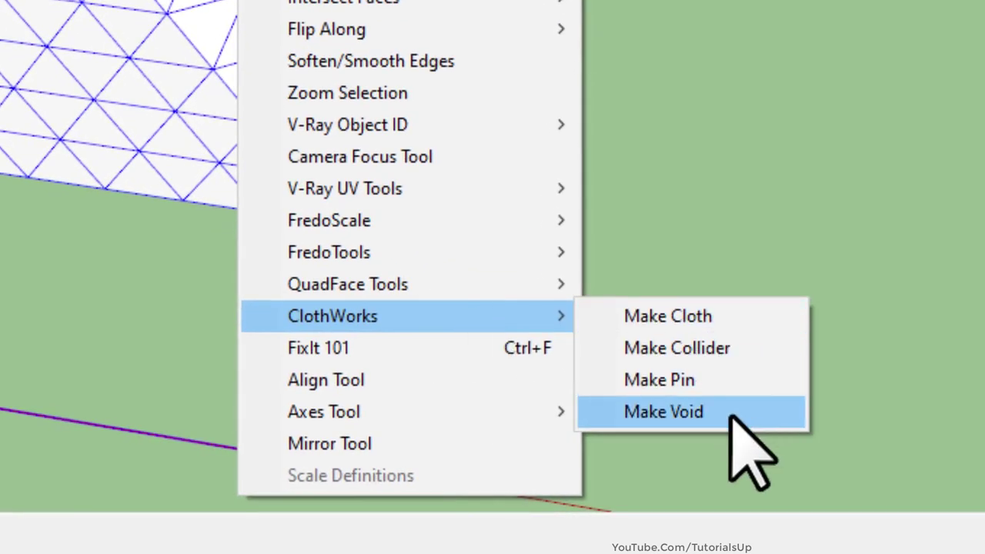
pyautogui.moveTo(333, 315)
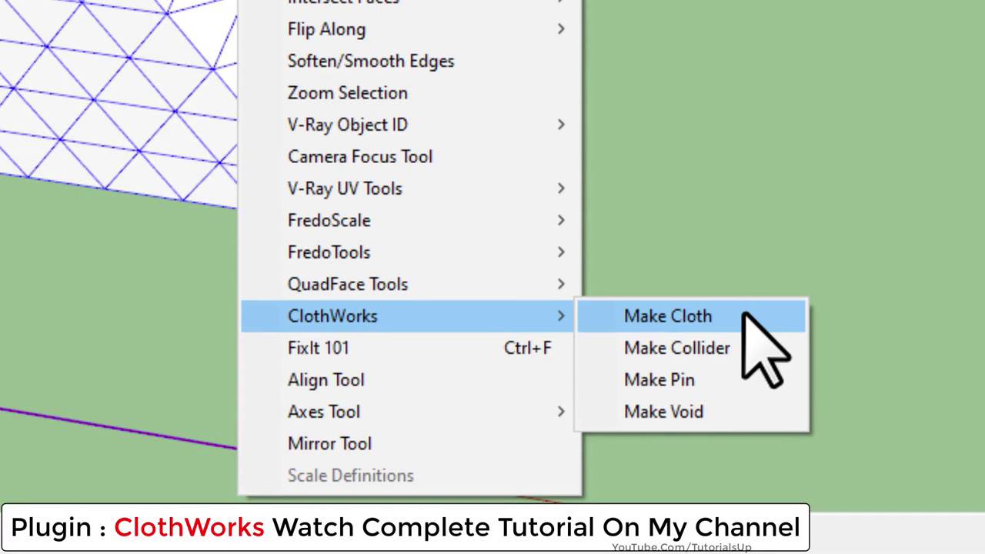
# Step: Make the group a ClothWorks cloth and set gravity 0 and viscosity 0.1
pyautogui.click(744, 315)
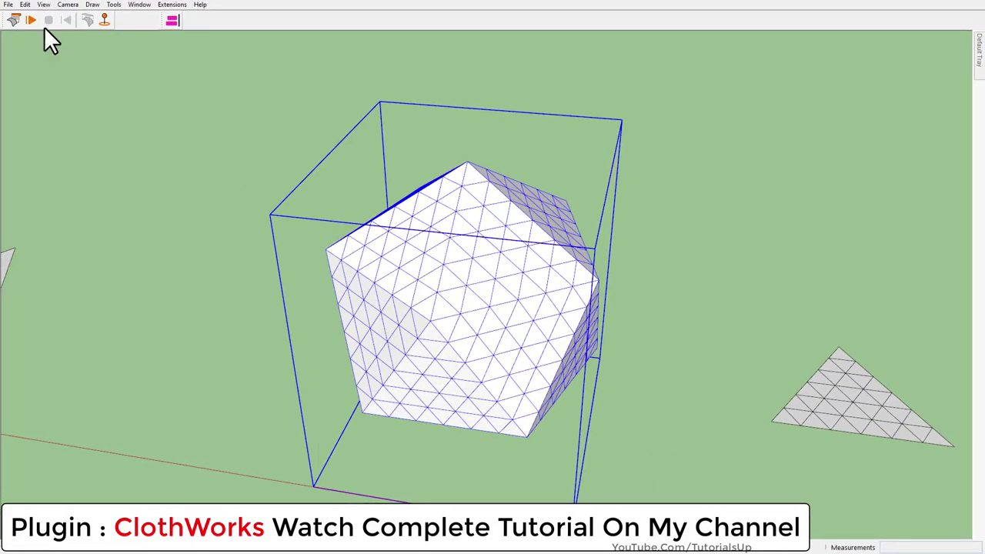
pyautogui.click(15, 19)
pyautogui.click(57, 58)
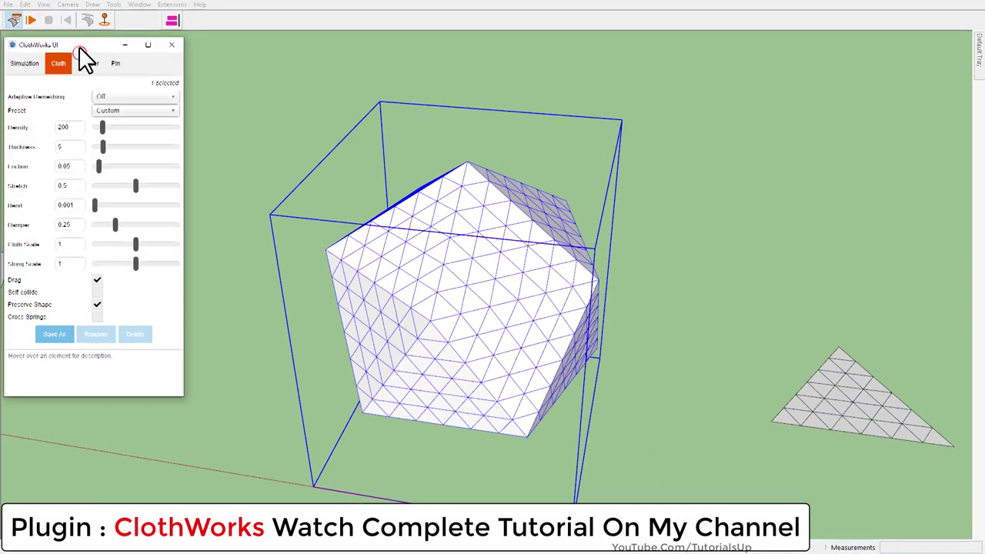
pyautogui.click(23, 58)
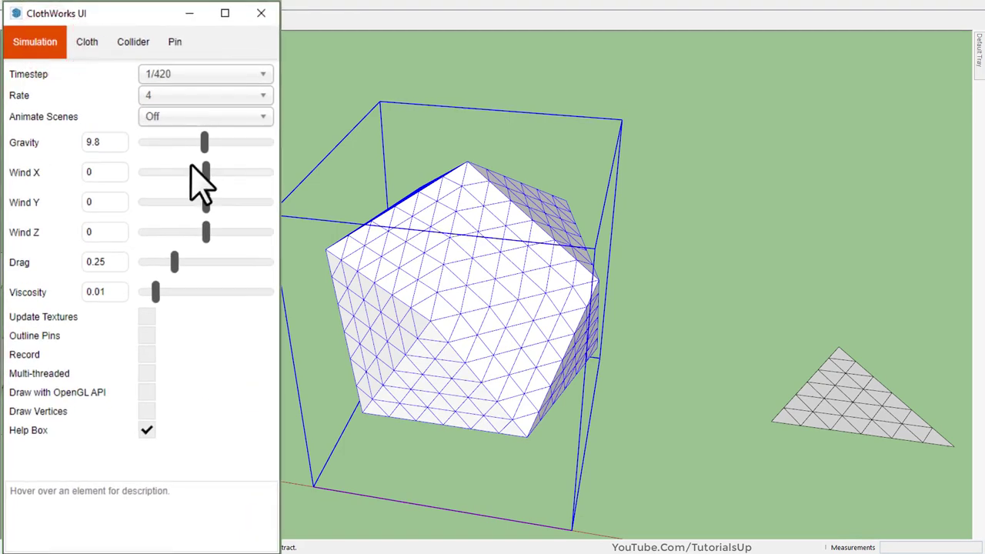
pyautogui.moveTo(202, 144); pyautogui.dragTo(138, 143)
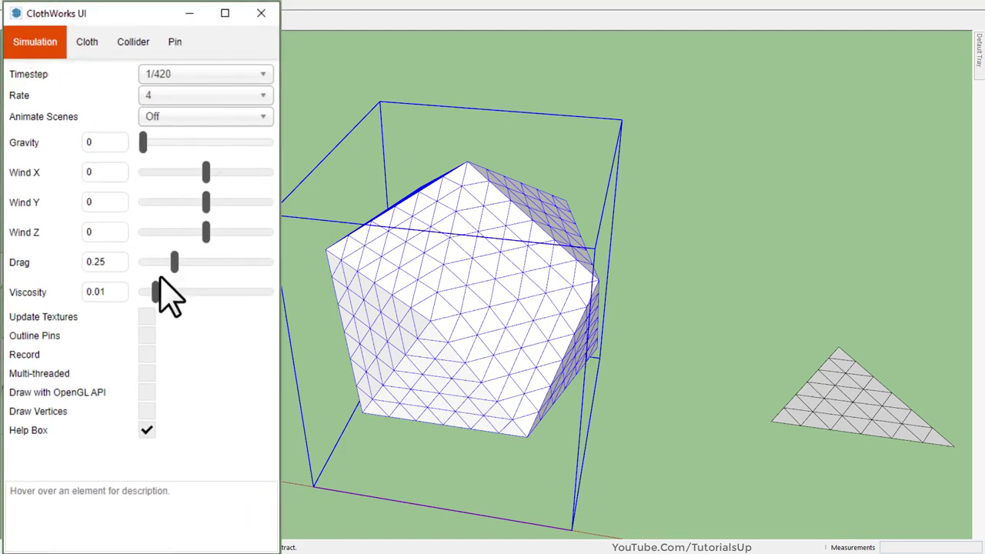
pyautogui.moveTo(156, 292); pyautogui.dragTo(269, 292)
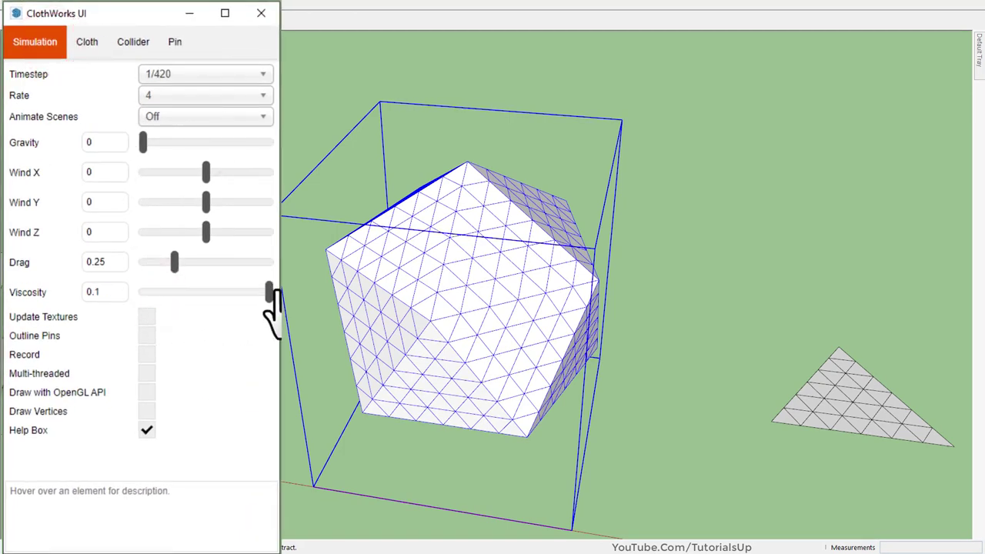
# Step: Set cloth stretch 0.06, bend 1, damper 0, and turn off Preserve Shape
pyautogui.click(97, 50)
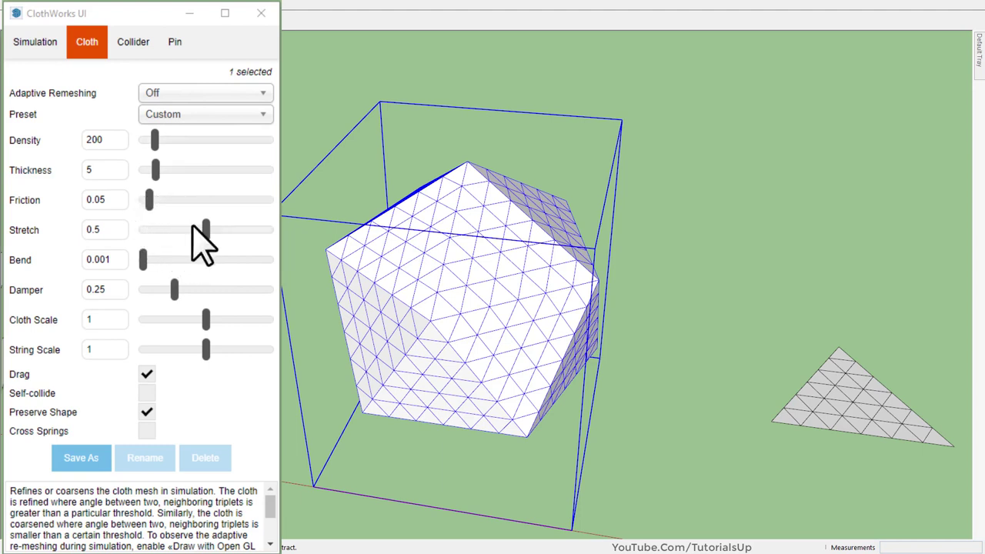
pyautogui.moveTo(205, 229); pyautogui.dragTo(149, 248)
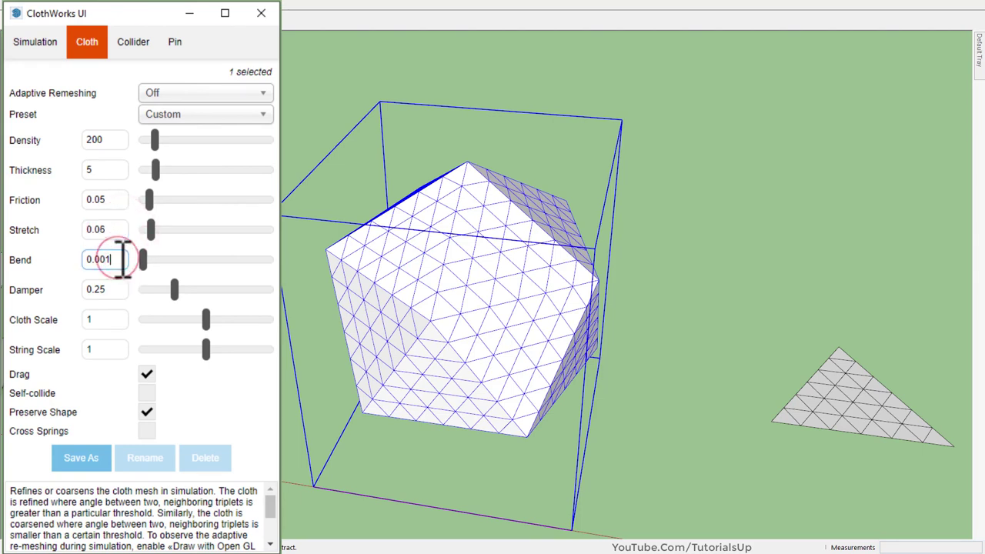
pyautogui.moveTo(142, 259); pyautogui.dragTo(275, 293)
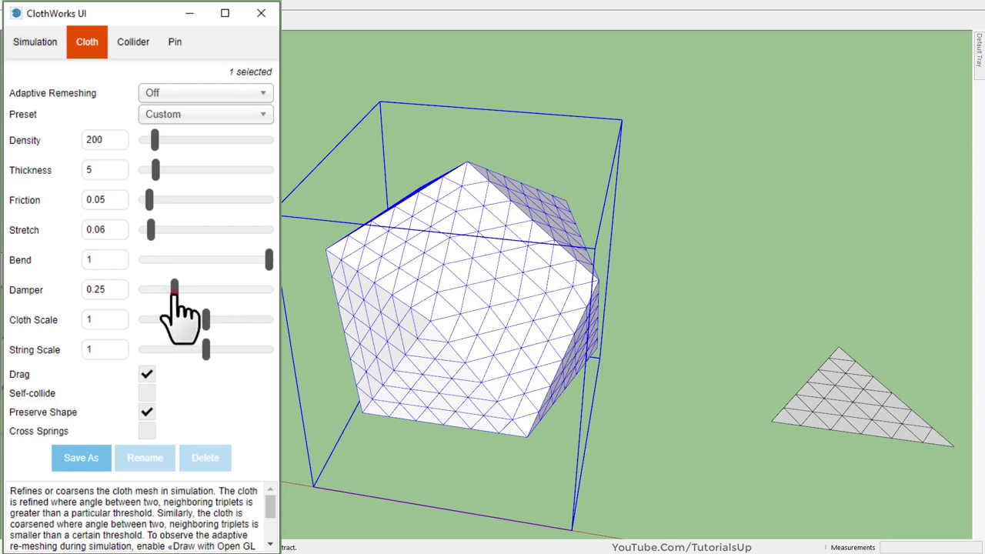
pyautogui.moveTo(173, 291); pyautogui.dragTo(140, 294)
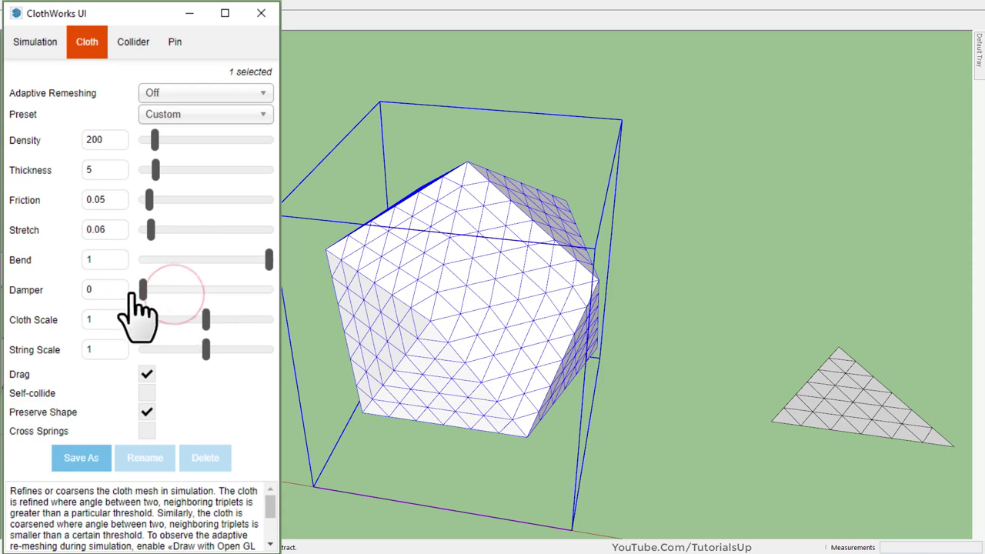
pyautogui.click(147, 412)
pyautogui.click(308, 362)
# Step: Play the cloth simulation, reset and replay, stopping once the icosahedron inflates into a sphere
pyautogui.moveTo(455, 307); pyautogui.dragTo(414, 316, button='middle')
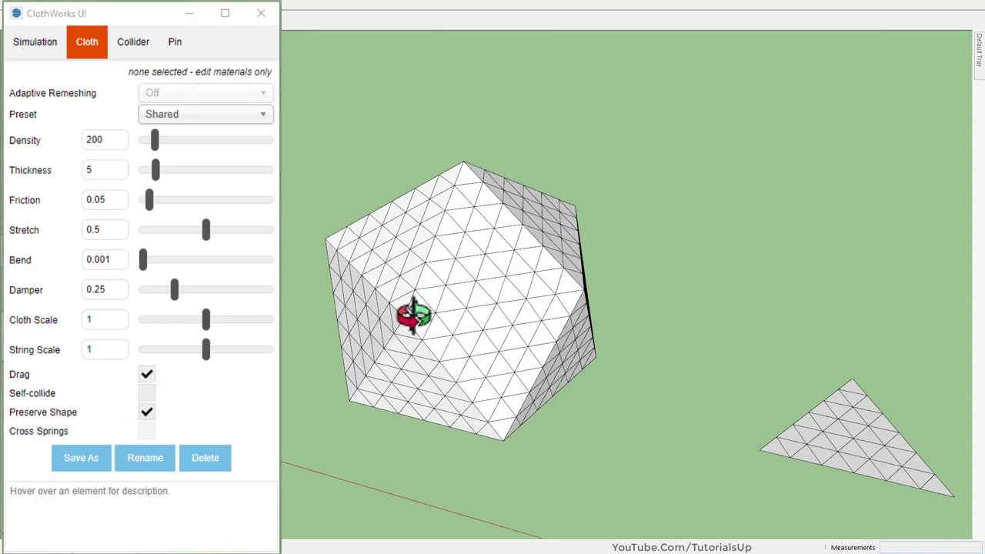
pyautogui.click(414, 315)
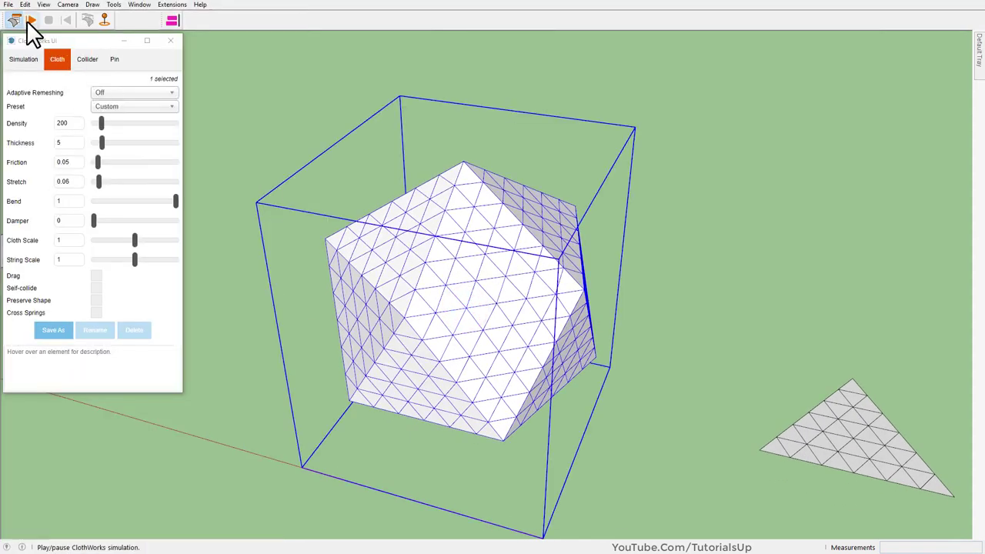
pyautogui.click(29, 20)
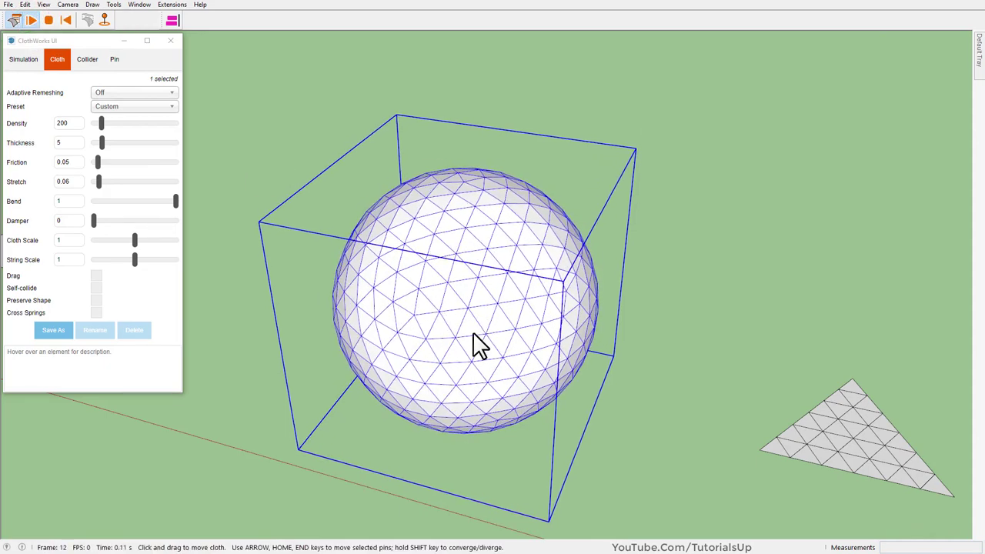
pyautogui.moveTo(474, 344); pyautogui.dragTo(496, 298, button='middle')
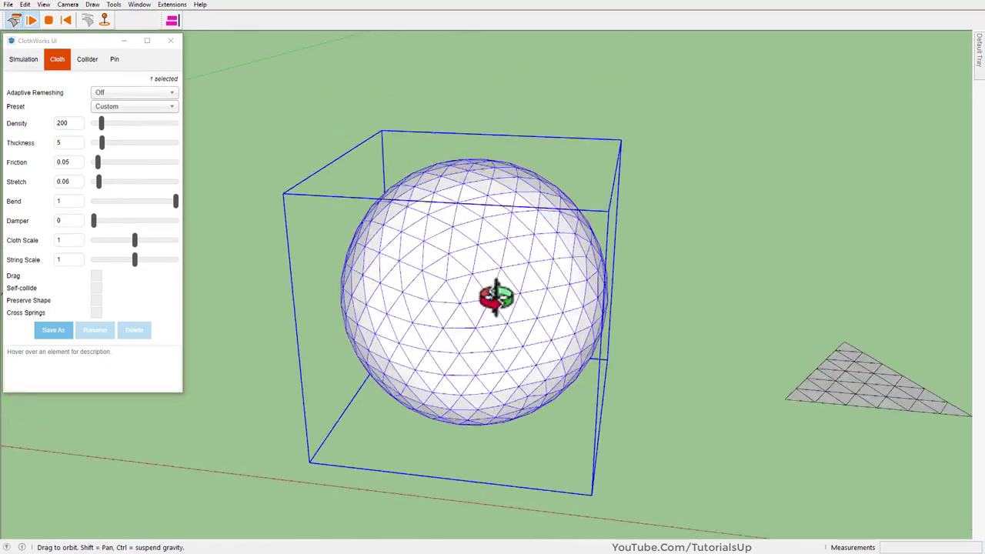
pyautogui.click(67, 21)
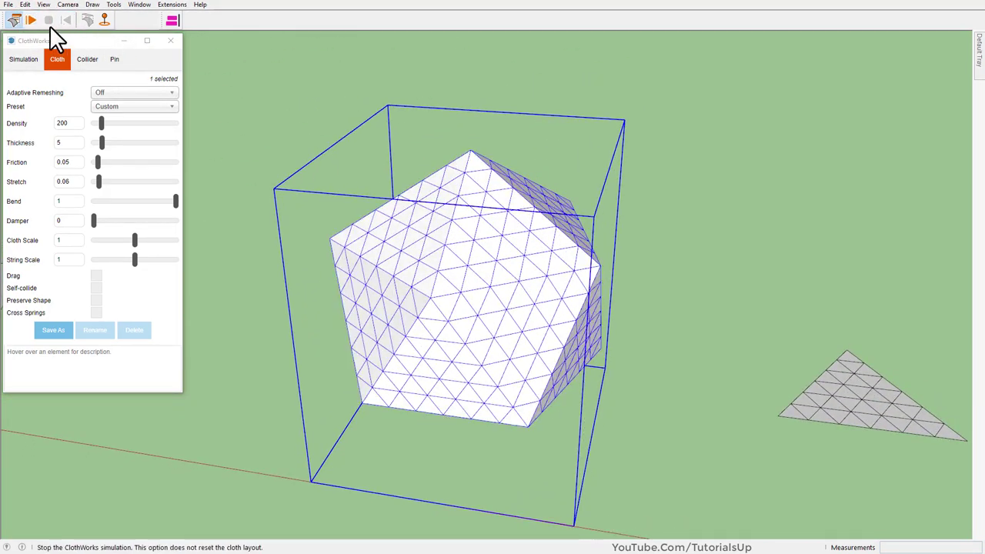
pyautogui.click(29, 20)
pyautogui.moveTo(454, 315)
pyautogui.mouseDown(button='middle')
pyautogui.moveTo(605, 193)
pyautogui.moveTo(424, 330)
pyautogui.moveTo(431, 264)
pyautogui.moveTo(313, 283)
pyautogui.moveTo(453, 352)
pyautogui.moveTo(401, 292)
pyautogui.mouseUp(button='middle')
pyautogui.click(48, 20)
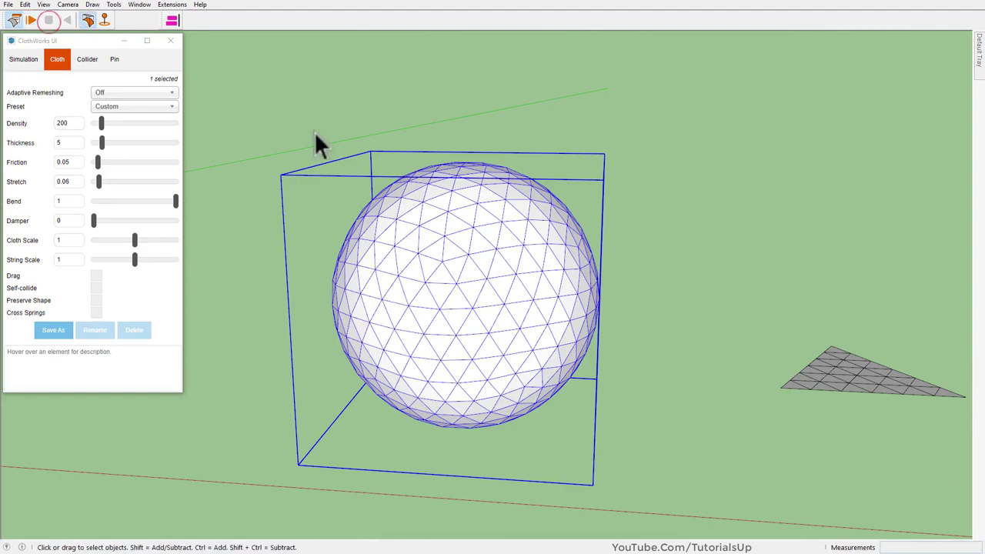
# Step: Orbit around and select the finished sphere to inspect it
pyautogui.click(570, 185)
pyautogui.moveTo(578, 213)
pyautogui.mouseDown(button='middle')
pyautogui.moveTo(508, 439)
pyautogui.moveTo(501, 501)
pyautogui.moveTo(536, 425)
pyautogui.mouseUp(button='middle')
pyautogui.click(548, 314)
pyautogui.moveTo(567, 341)
pyautogui.mouseDown(button='middle')
pyautogui.moveTo(501, 187)
pyautogui.moveTo(594, 264)
pyautogui.moveTo(579, 52)
pyautogui.moveTo(347, 4)
pyautogui.moveTo(568, 312)
pyautogui.moveTo(512, 292)
pyautogui.moveTo(522, 310)
pyautogui.moveTo(512, 443)
pyautogui.moveTo(501, 389)
pyautogui.moveTo(538, 473)
pyautogui.mouseUp(button='middle')
pyautogui.click(562, 321)
pyautogui.click(512, 445)
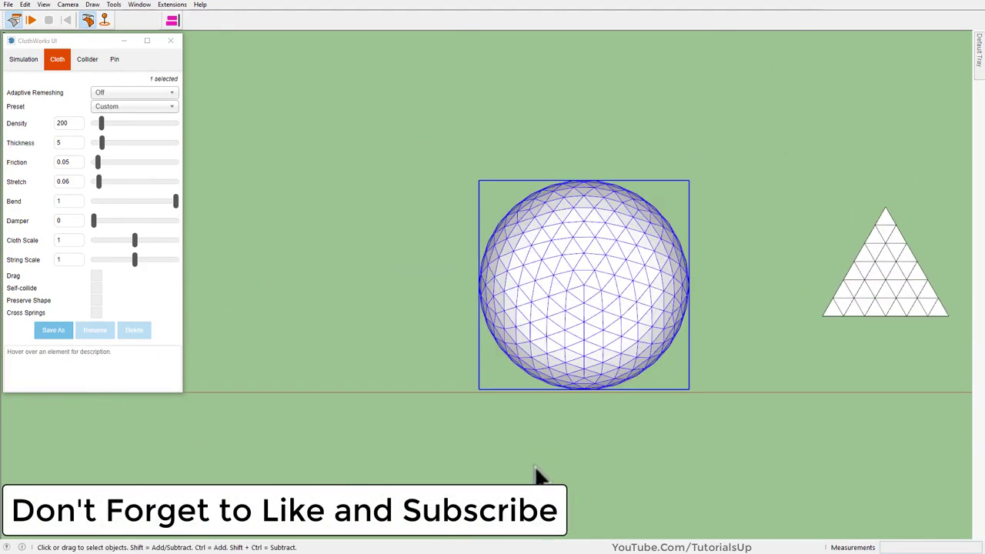
pyautogui.moveTo(554, 413)
pyautogui.mouseDown(button='middle')
pyautogui.moveTo(466, 197)
pyautogui.moveTo(508, 198)
pyautogui.moveTo(419, 332)
pyautogui.moveTo(462, 338)
pyautogui.moveTo(477, 400)
pyautogui.mouseUp(button='middle')
pyautogui.press('m')
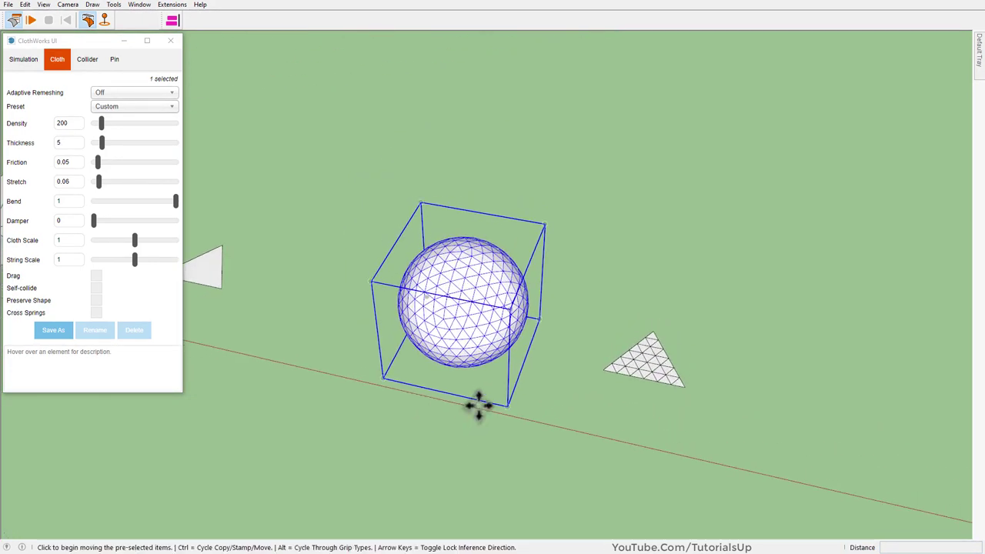
pyautogui.click(482, 404)
pyautogui.click(504, 341)
pyautogui.press('c')
pyautogui.click(504, 404)
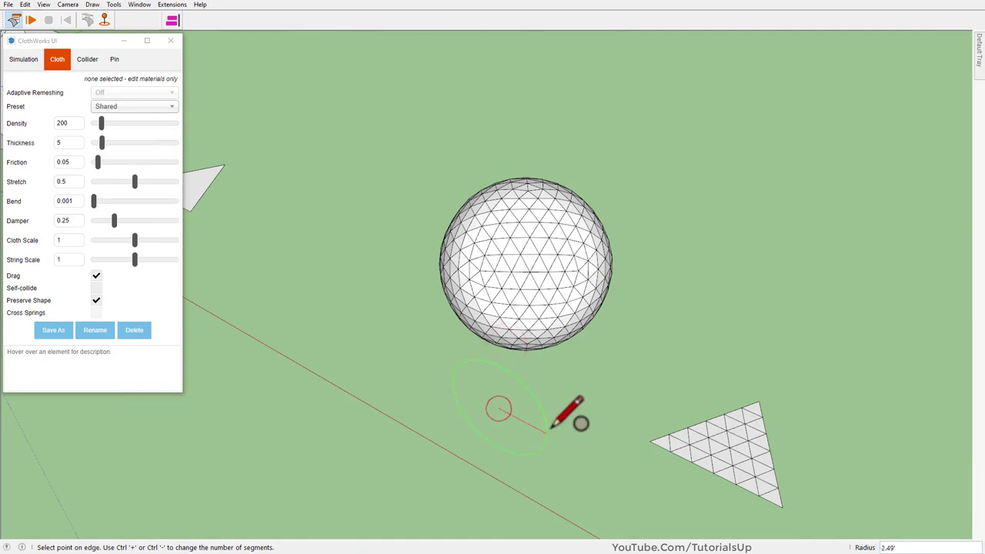
pyautogui.click(567, 413)
pyautogui.moveTo(568, 414)
pyautogui.mouseDown(button='middle')
pyautogui.moveTo(618, 327)
pyautogui.moveTo(534, 413)
pyautogui.mouseUp(button='middle')
pyautogui.press('space')
pyautogui.click(534, 412)
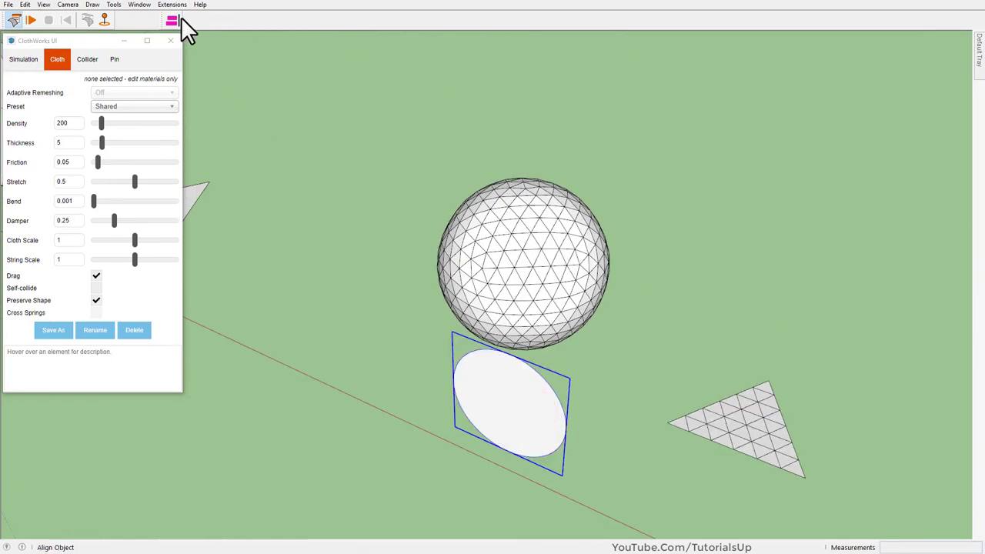
pyautogui.keyDown('shift'); pyautogui.click(458, 283); pyautogui.keyUp('shift')
pyautogui.click(172, 20)
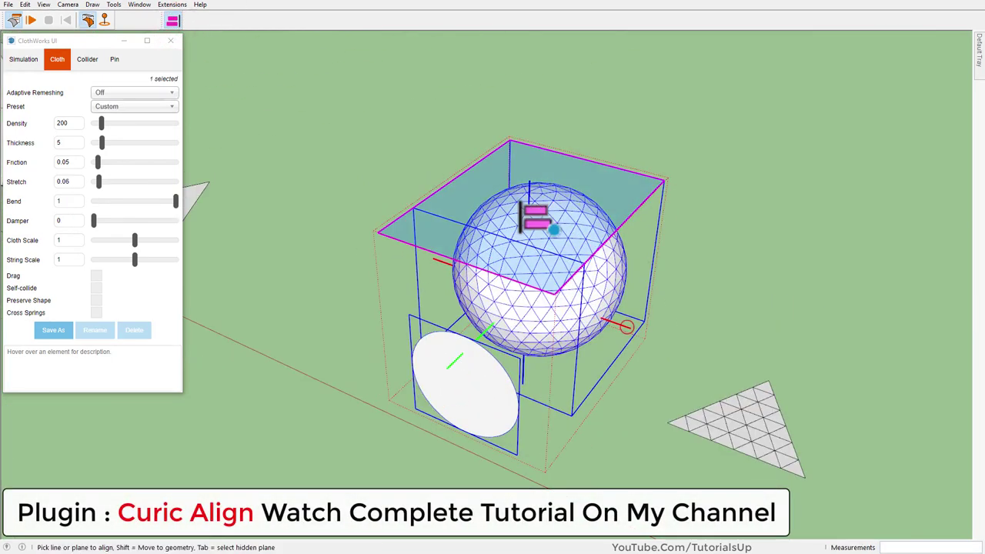
pyautogui.click(529, 186)
pyautogui.press('space')
pyautogui.click(660, 301)
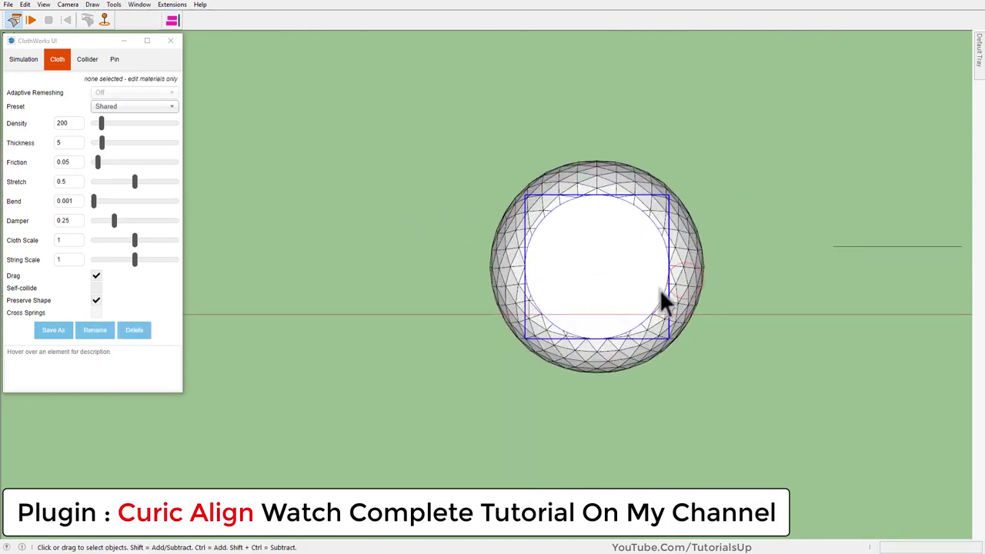
pyautogui.press('s')
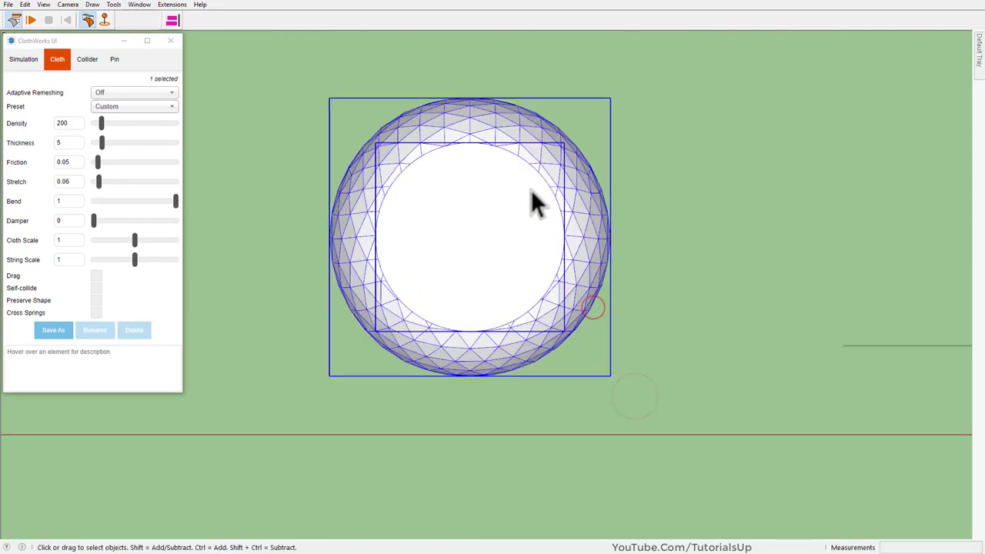
pyautogui.click(611, 95)
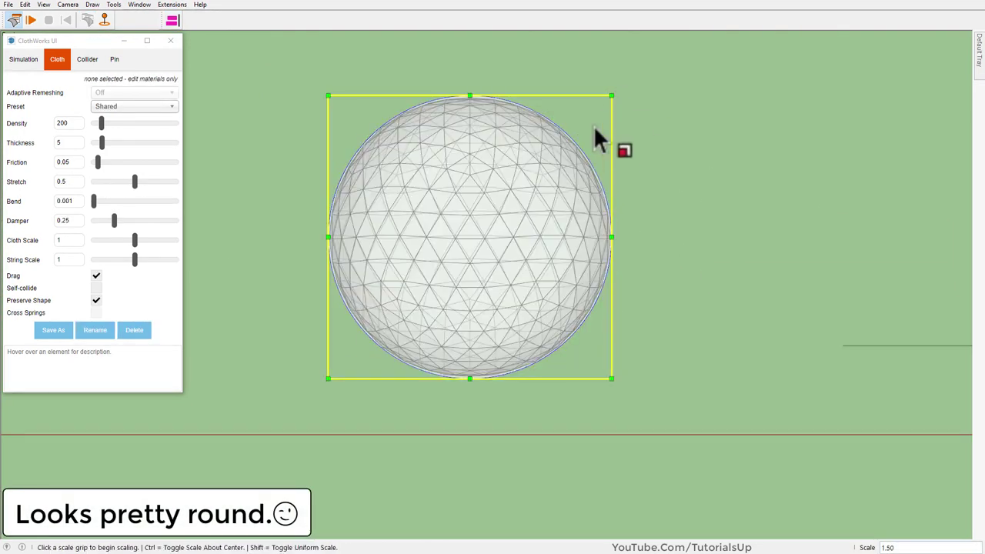
pyautogui.keyDown('ctrl'); pyautogui.click(614, 93); pyautogui.keyUp('ctrl')
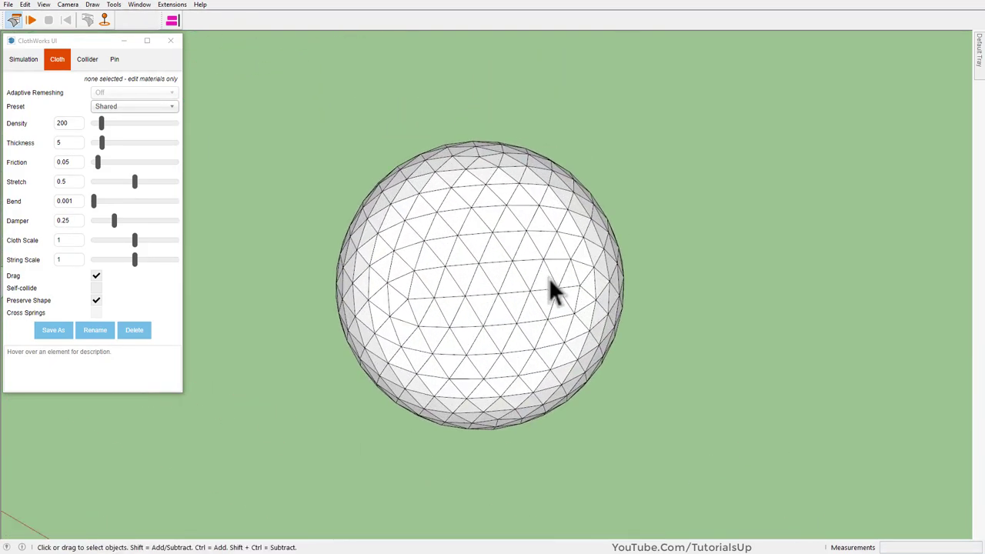
pyautogui.moveTo(549, 277)
pyautogui.mouseDown(button='middle')
pyautogui.moveTo(247, 407)
pyautogui.moveTo(715, 134)
pyautogui.moveTo(421, 370)
pyautogui.mouseUp(button='middle')
pyautogui.scroll(-3, 590, 292)
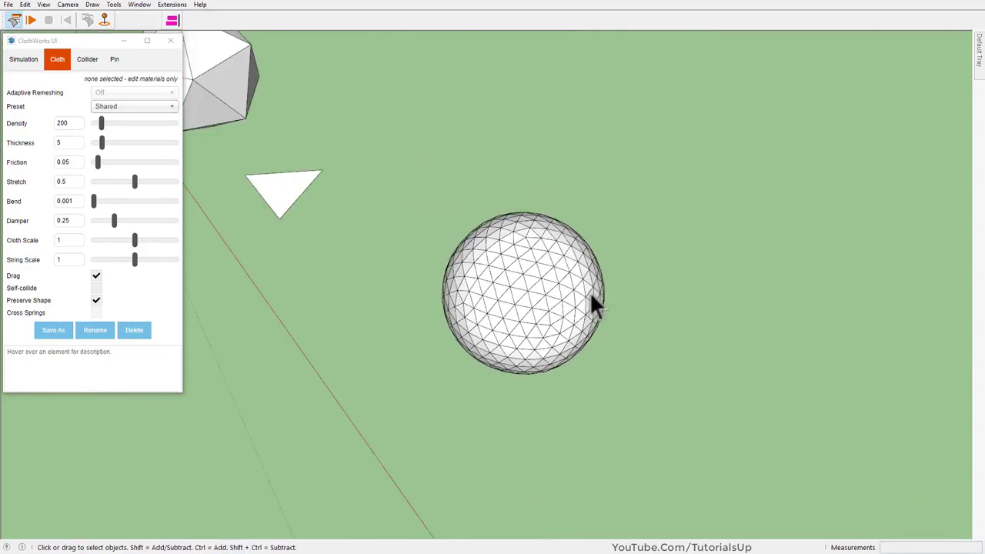
pyautogui.scroll(-3, 531, 291)
pyautogui.moveTo(530, 291); pyautogui.dragTo(559, 279, button='middle')
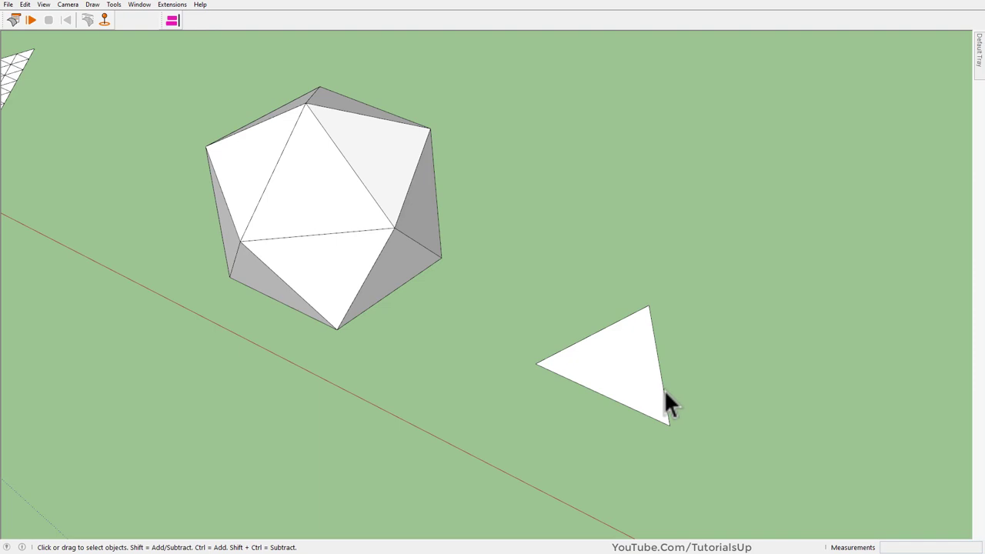
# Step: Inside the triangle group, draw helper lines from the right edge's midpoint to the centre, trimmed into a corner mark
pyautogui.doubleClick(666, 396)
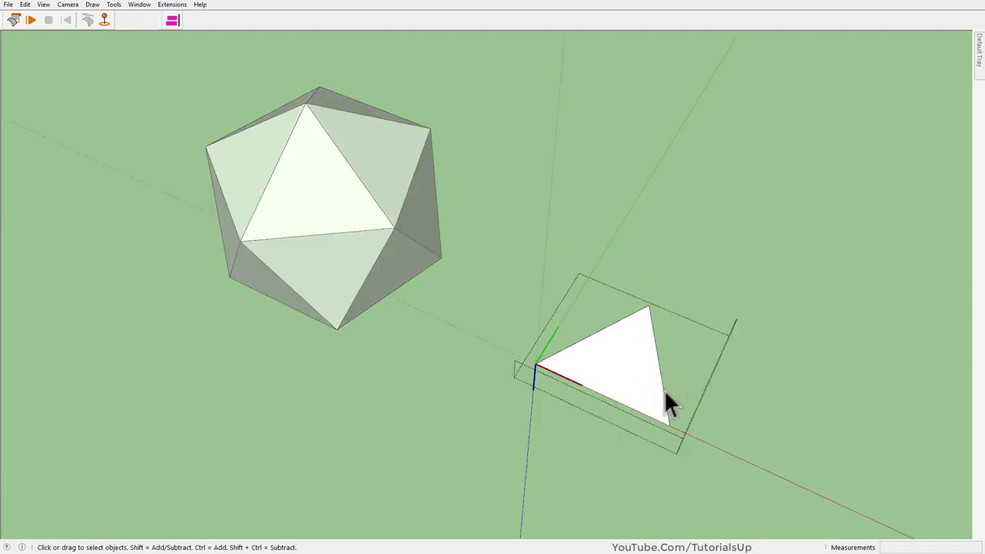
pyautogui.press('l')
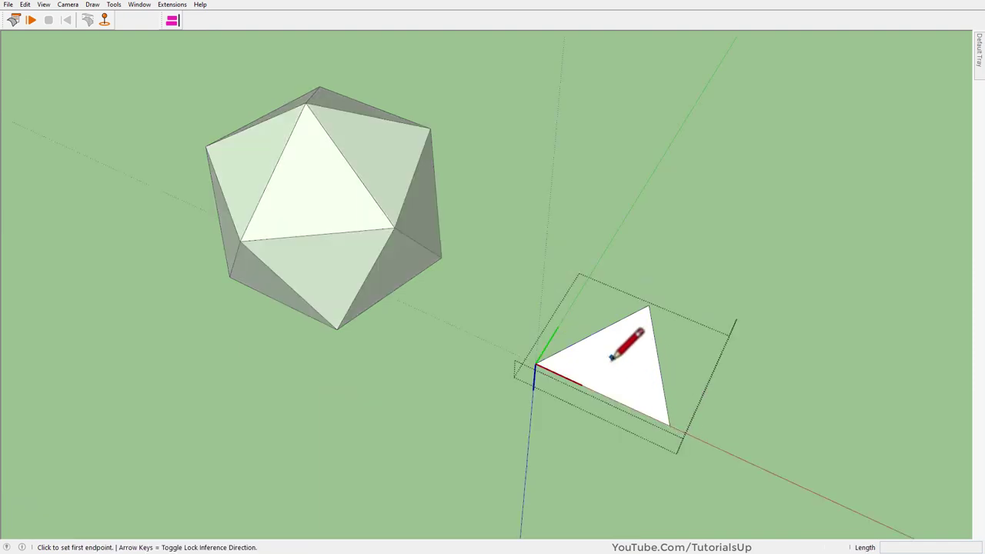
pyautogui.click(658, 362)
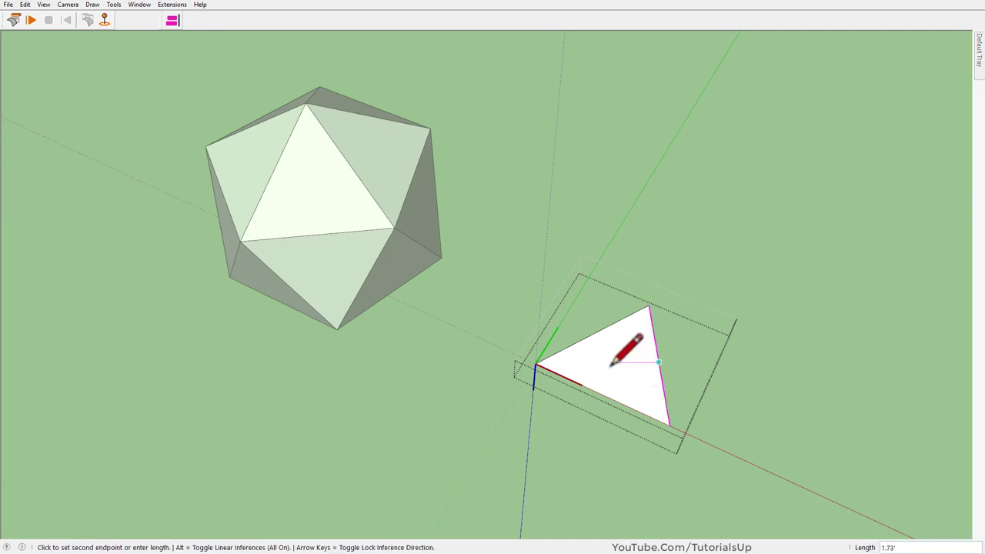
pyautogui.click(598, 363)
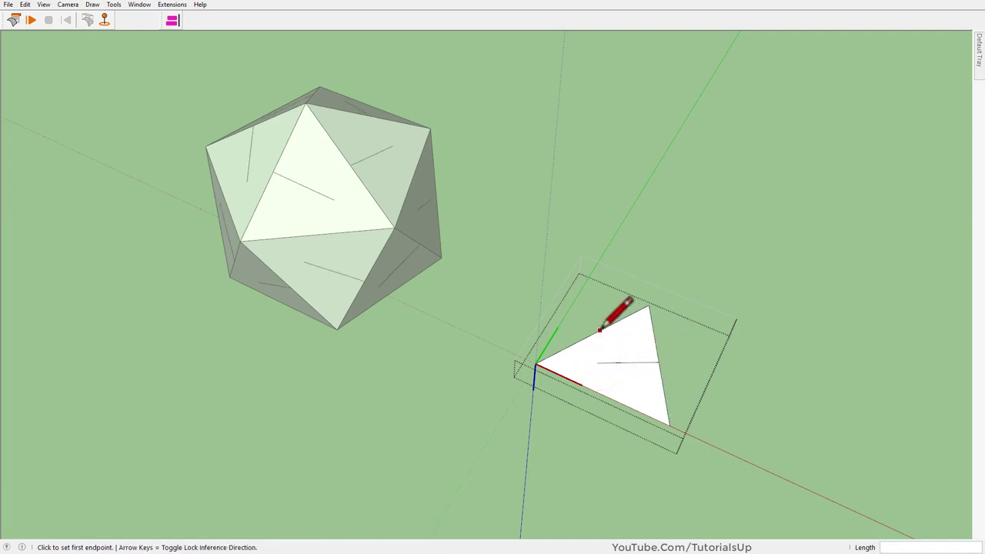
pyautogui.click(593, 333)
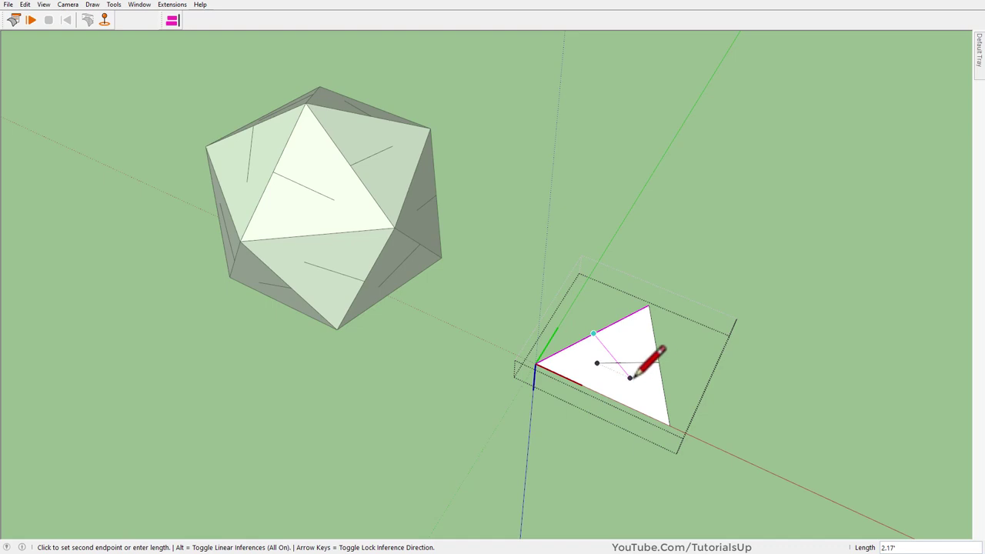
pyautogui.press('e')
pyautogui.moveTo(594, 351); pyautogui.dragTo(633, 359)
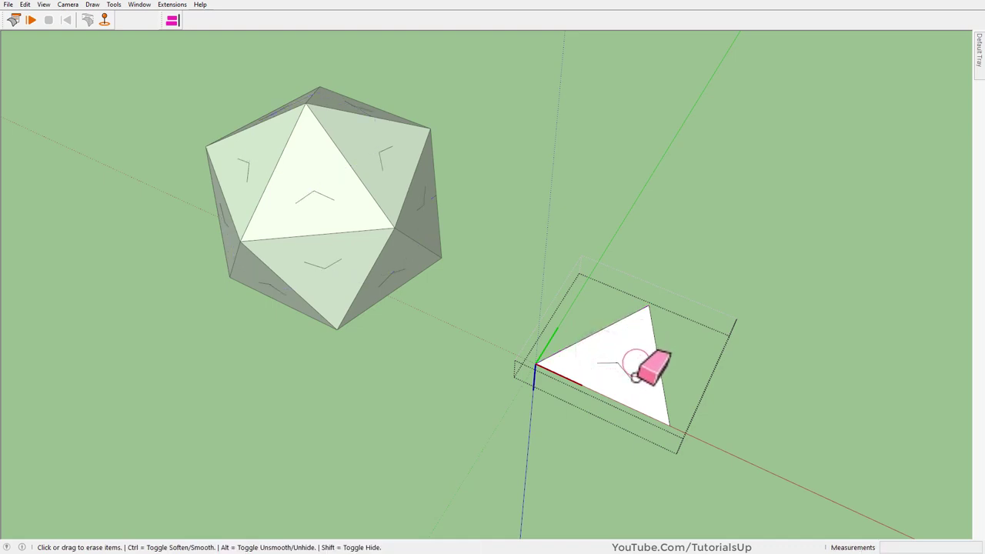
pyautogui.press('space')
# Step: Move the helper lines beside the triangle's top corner
pyautogui.moveTo(643, 396); pyautogui.dragTo(590, 286, button='middle')
pyautogui.press('m')
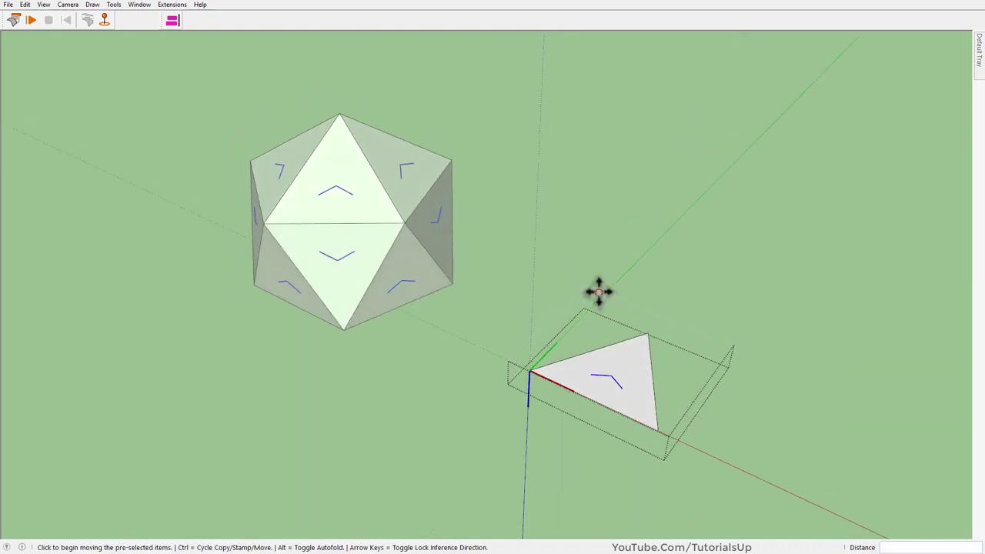
pyautogui.click(597, 285)
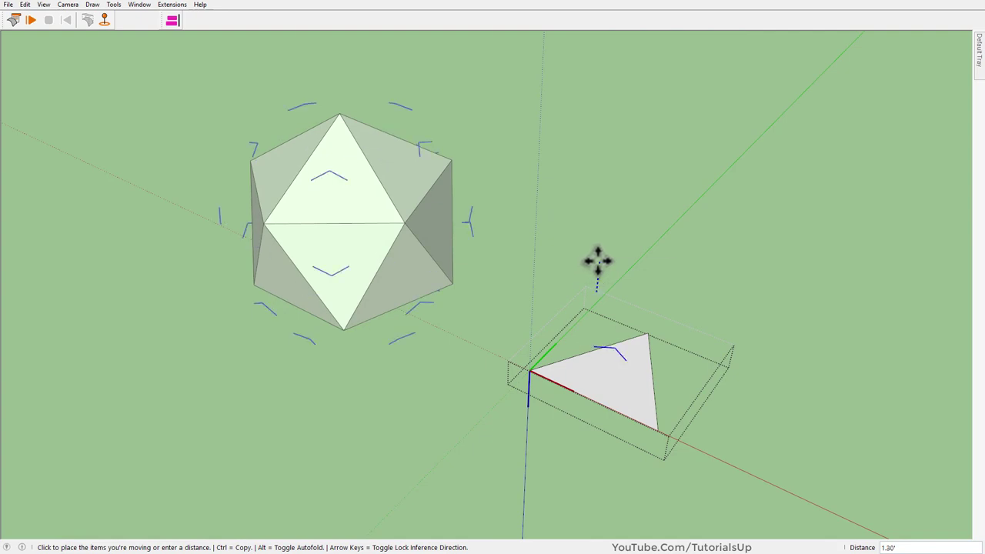
pyautogui.click(605, 231)
pyautogui.press('space')
pyautogui.scroll(2, 647, 426)
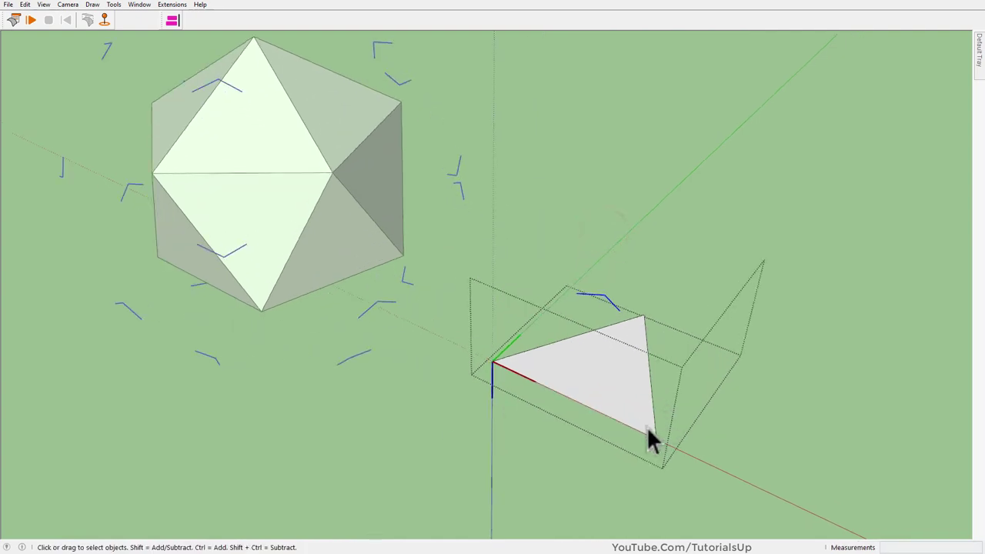
pyautogui.moveTo(621, 423)
pyautogui.mouseDown(button='middle')
pyautogui.moveTo(613, 471)
pyautogui.moveTo(583, 404)
pyautogui.mouseUp(button='middle')
# Step: Copy the base edge to the top vertex as a 4/ array and erase the overhanging stubs
pyautogui.press('m')
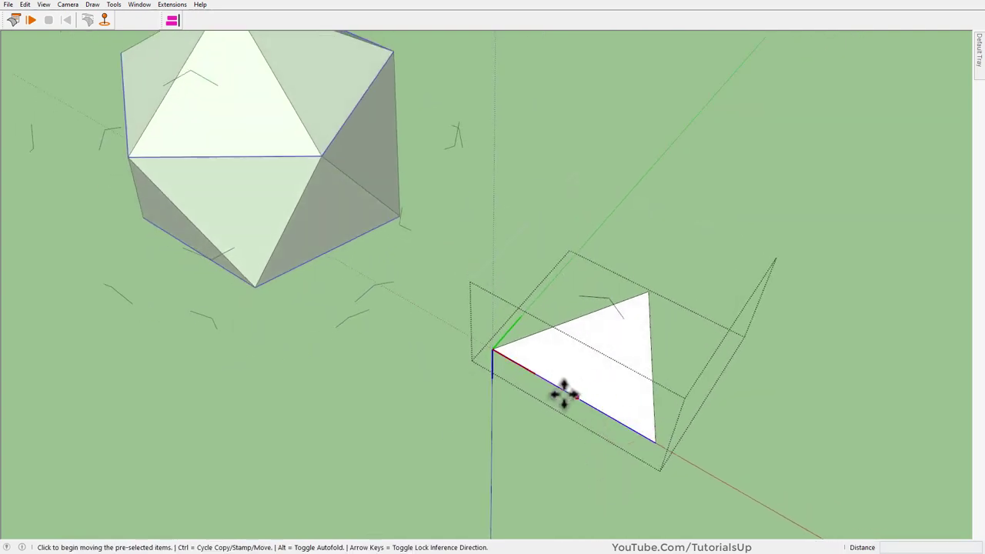
pyautogui.click(571, 392)
pyautogui.press('ctrl')
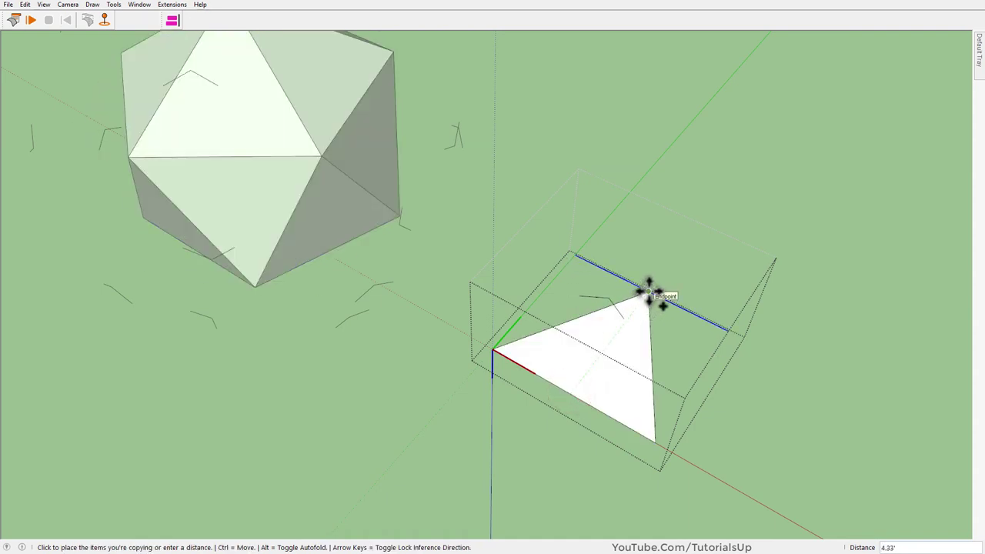
pyautogui.click(649, 293)
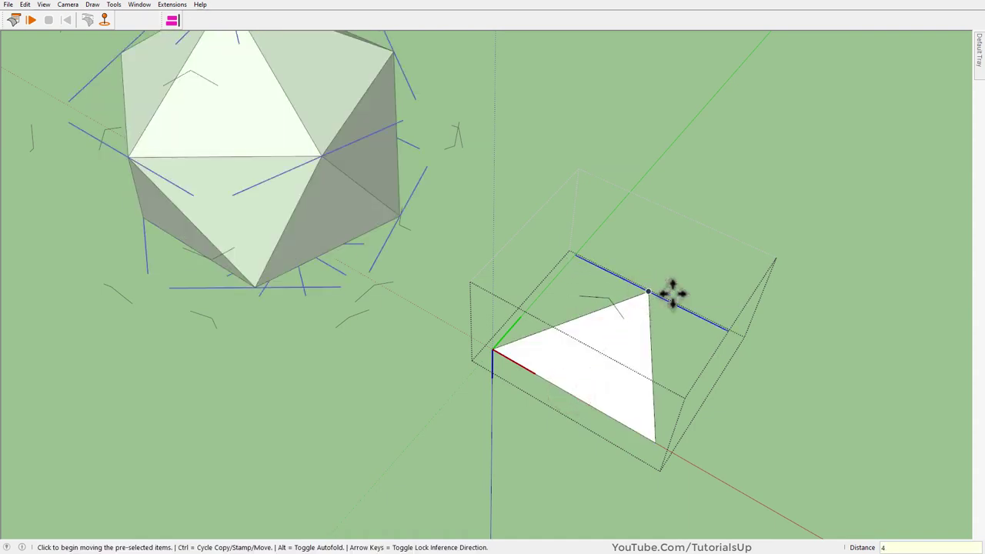
pyautogui.write('/')
pyautogui.press('Return')
pyautogui.scroll(3, 605, 375)
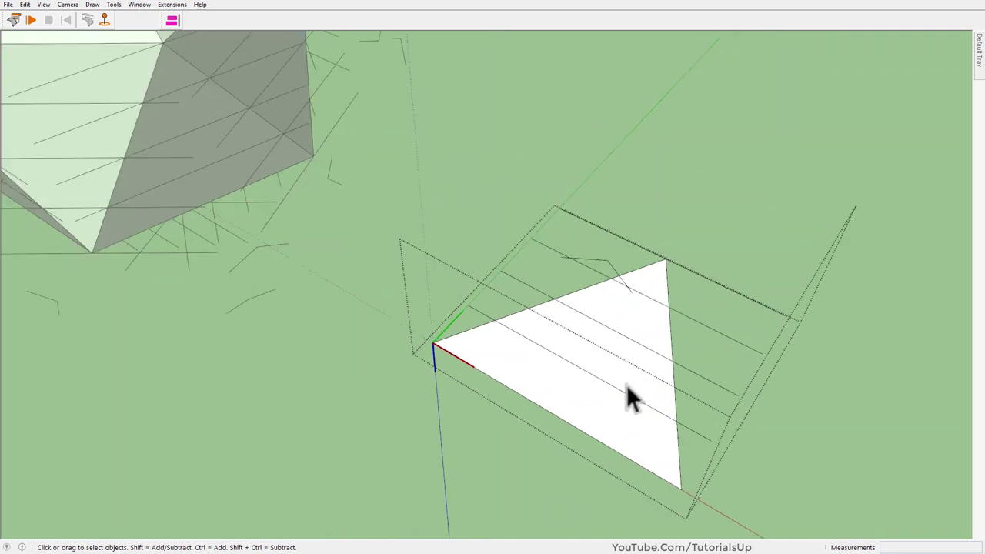
pyautogui.moveTo(626, 384); pyautogui.dragTo(668, 336, button='middle')
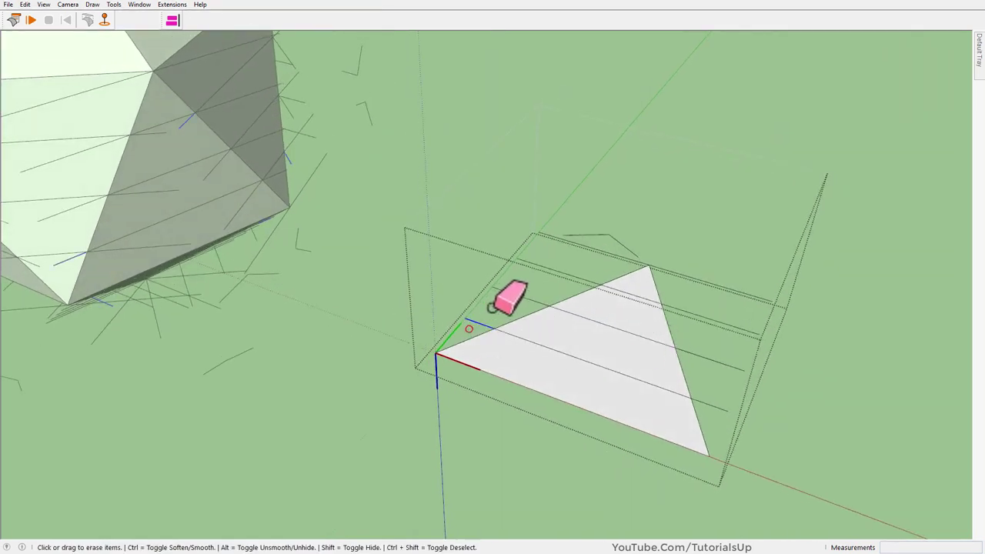
pyautogui.moveTo(491, 308); pyautogui.dragTo(589, 249)
pyautogui.moveTo(710, 322); pyautogui.dragTo(661, 264)
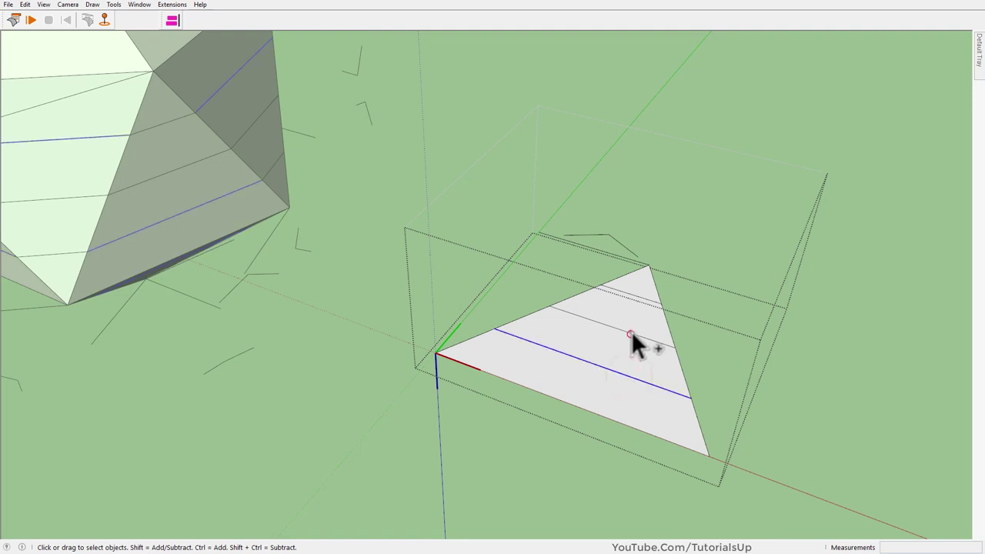
# Step: Rotate-copy the parallel lines twice at 240° to complete the 4-frequency triangle grid
pyautogui.press('q')
pyautogui.moveTo(631, 244); pyautogui.dragTo(608, 262, button='middle')
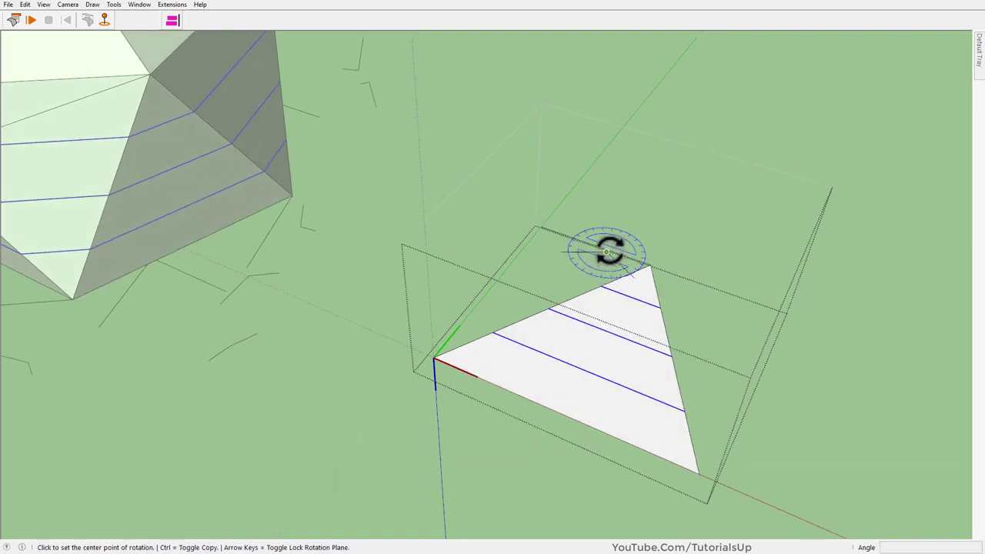
pyautogui.click(607, 252)
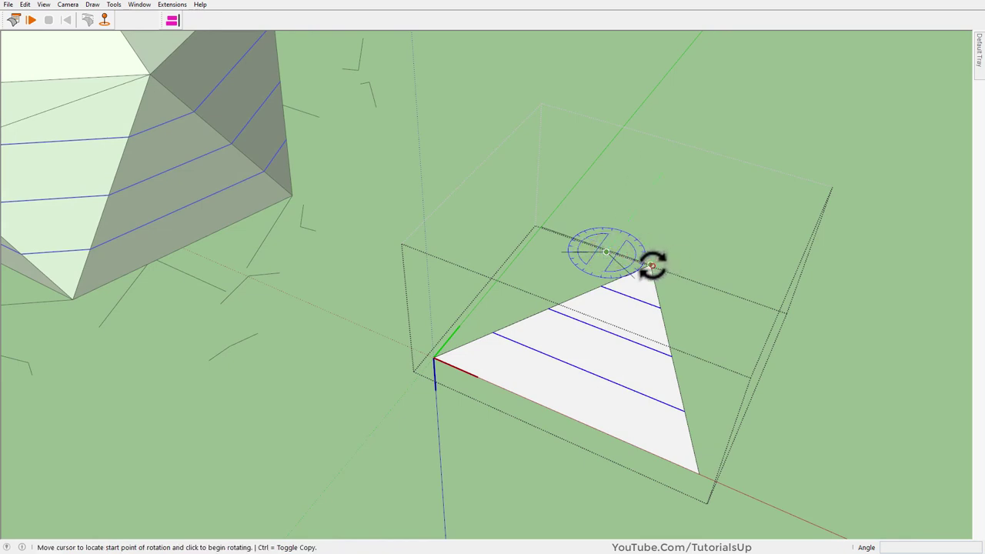
pyautogui.click(651, 265)
pyautogui.press('ctrl')
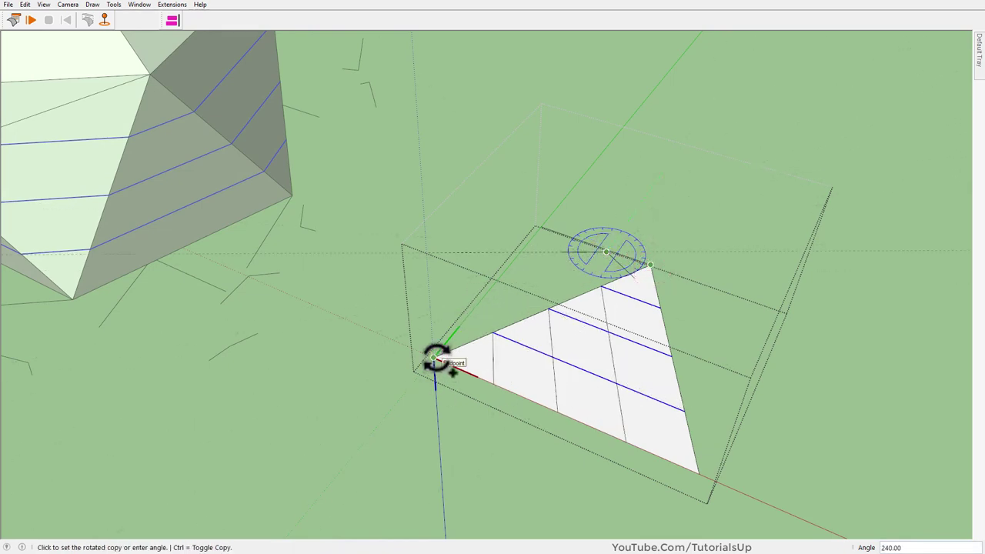
pyautogui.click(436, 358)
pyautogui.write('2')
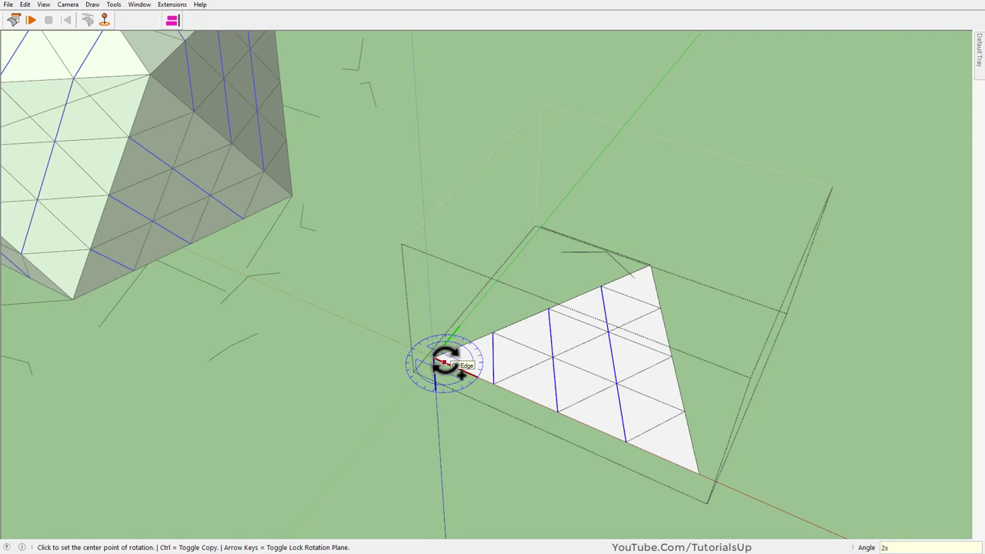
pyautogui.press('e')
pyautogui.moveTo(594, 462); pyautogui.dragTo(633, 238, button='middle')
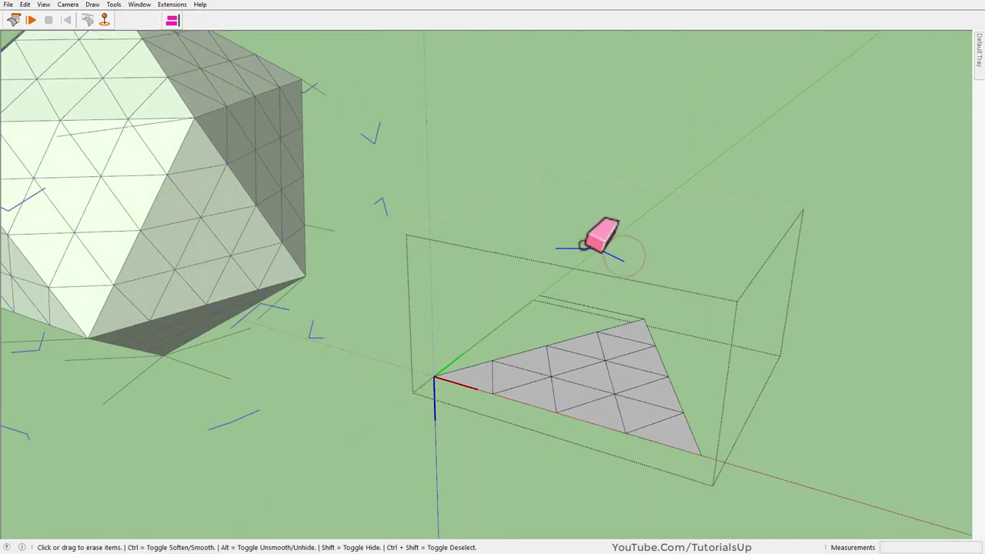
# Step: Erase the stray leftover edges around the icosahedron and close the group
pyautogui.press('Delete')
pyautogui.moveTo(621, 395)
pyautogui.mouseDown(button='middle')
pyautogui.moveTo(599, 340)
pyautogui.moveTo(596, 417)
pyautogui.moveTo(616, 352)
pyautogui.moveTo(700, 425)
pyautogui.moveTo(419, 329)
pyautogui.moveTo(306, 315)
pyautogui.moveTo(415, 351)
pyautogui.mouseUp(button='middle')
pyautogui.hotkey('ctrl', 'a')
pyautogui.press('e')
pyautogui.click(607, 291)
pyautogui.press('space')
pyautogui.tripleClick(632, 374)
pyautogui.press('Escape')
pyautogui.scroll(-2, 416, 354)
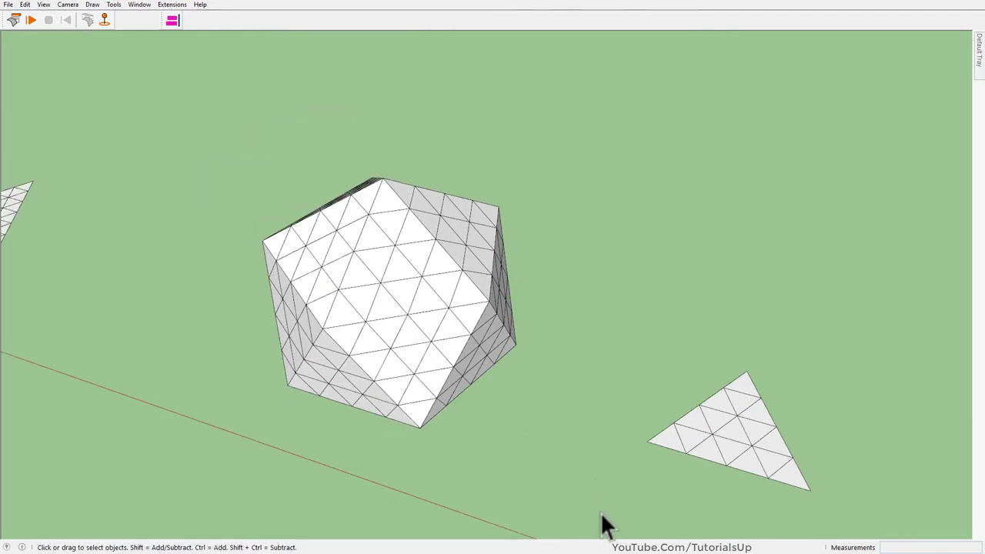
pyautogui.click(164, 91)
pyautogui.scroll(3, 353, 320)
# Step: Explode the icosahedron into loose geometry with the right-click Explode command
pyautogui.moveTo(353, 320)
pyautogui.mouseDown(button='middle')
pyautogui.moveTo(708, 204)
pyautogui.moveTo(458, 134)
pyautogui.mouseUp(button='middle')
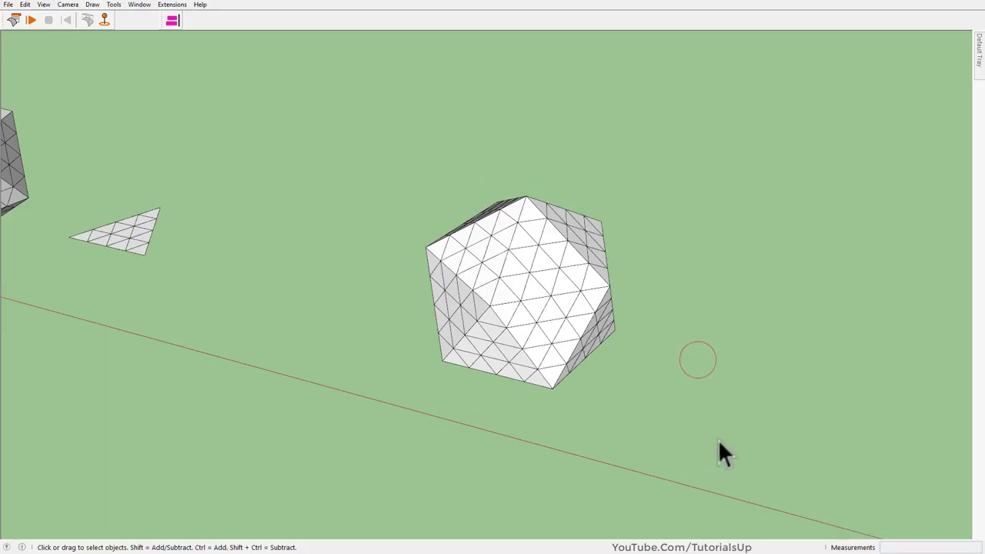
pyautogui.moveTo(303, 123); pyautogui.dragTo(333, 138)
pyautogui.rightClick(554, 301)
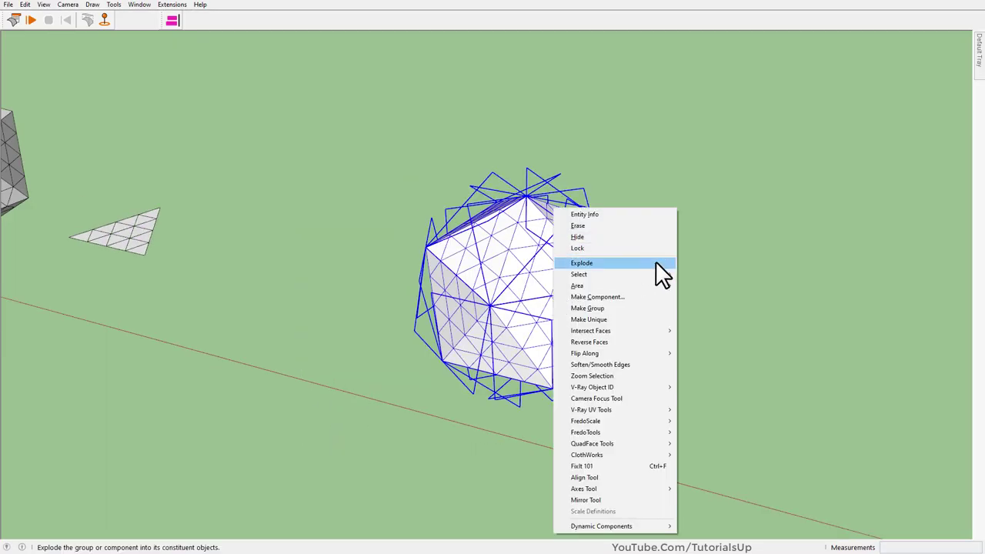
pyautogui.click(655, 261)
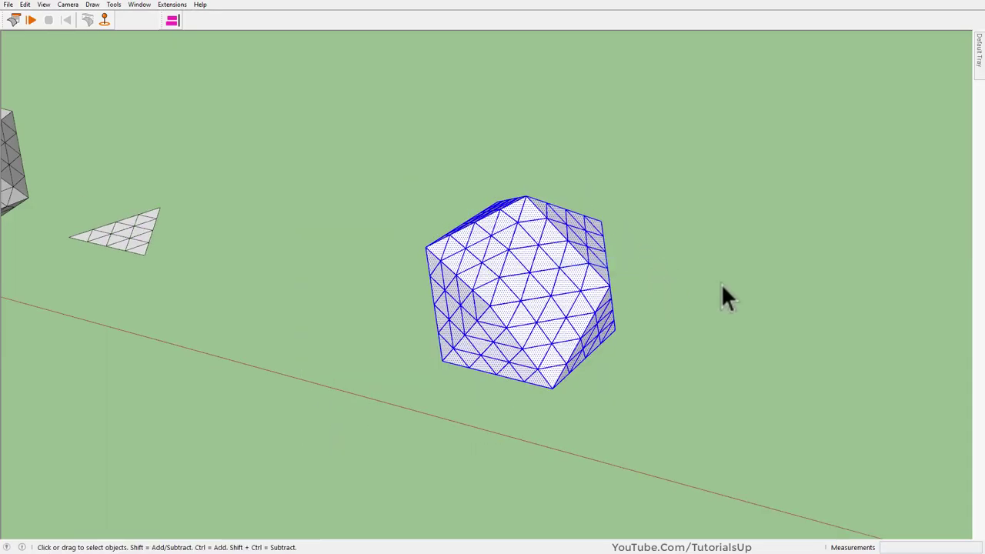
pyautogui.click(695, 315)
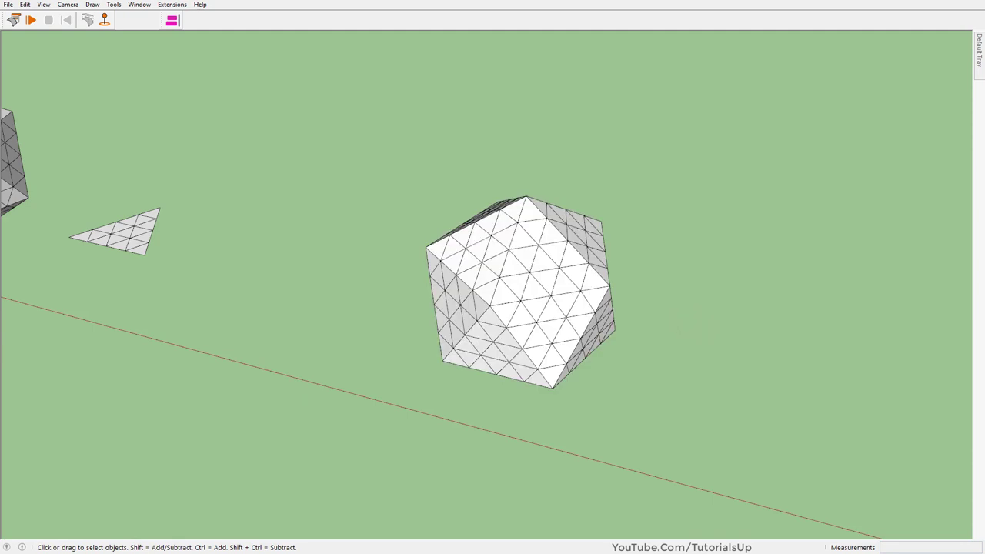
# Step: Dock the Vertex Tools toolbar, select the whole icosahedron mesh and enter vertex editing
pyautogui.moveTo(912, 143); pyautogui.dragTo(505, 20)
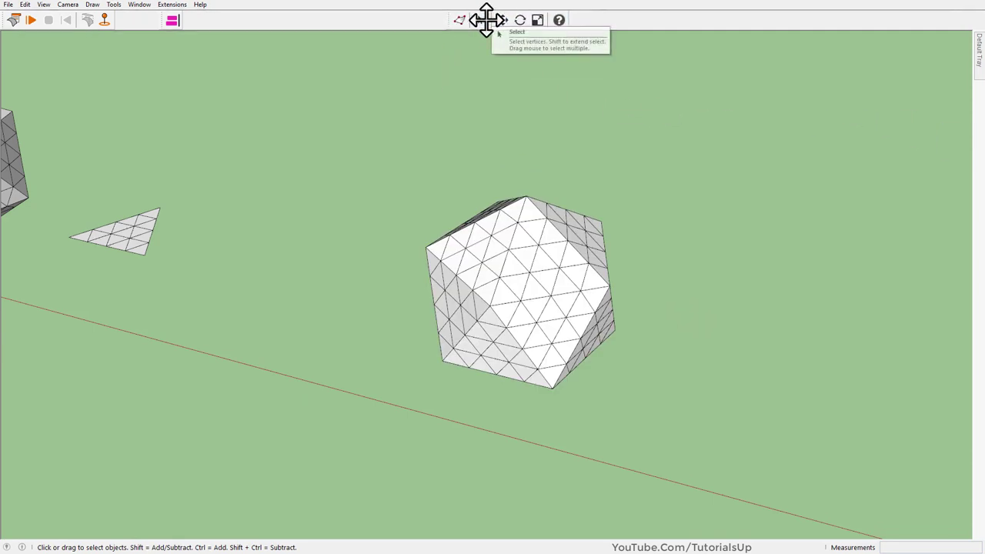
pyautogui.moveTo(727, 450); pyautogui.dragTo(330, 143)
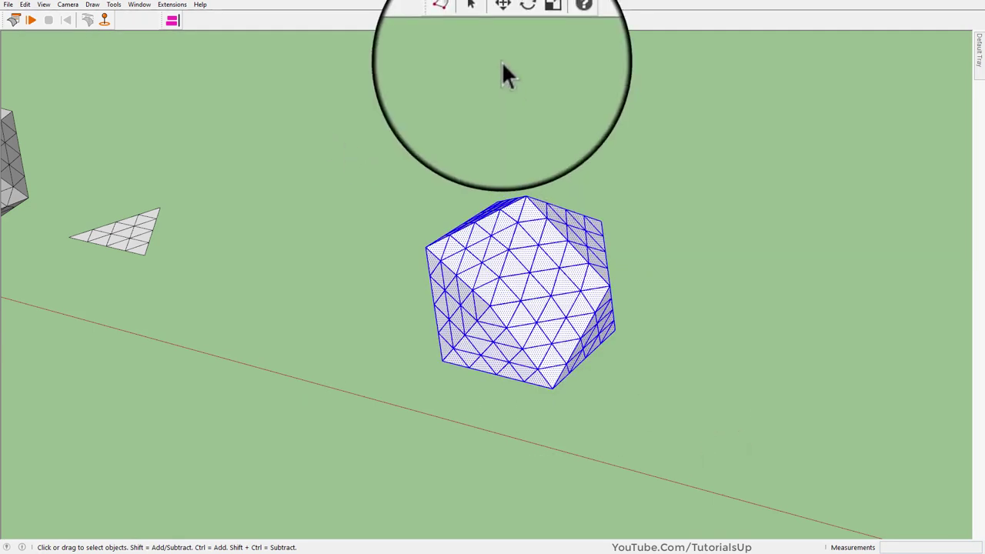
pyautogui.click(481, 21)
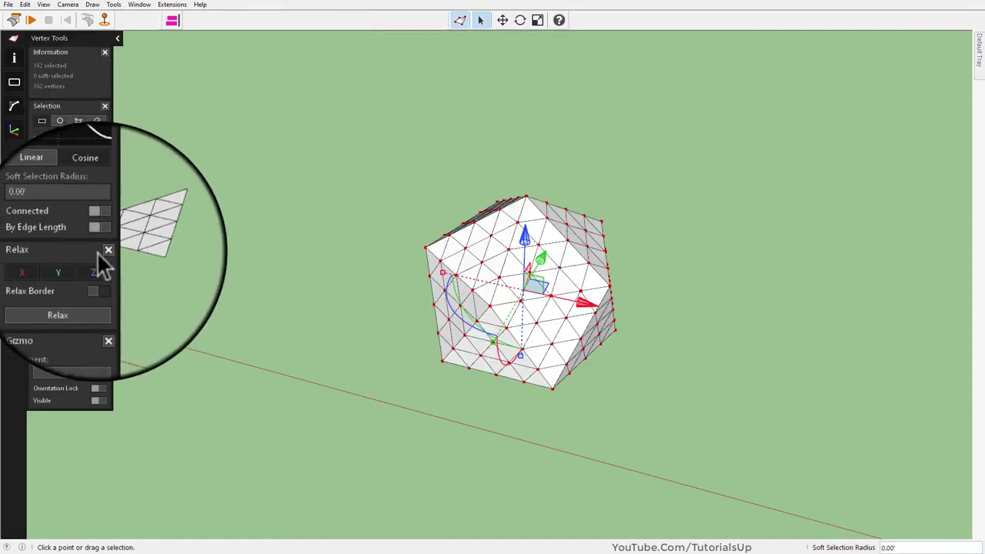
# Step: Apply Relax twelve times to round the mesh into a smooth sphere
pyautogui.click(87, 295)
pyautogui.click(87, 294)
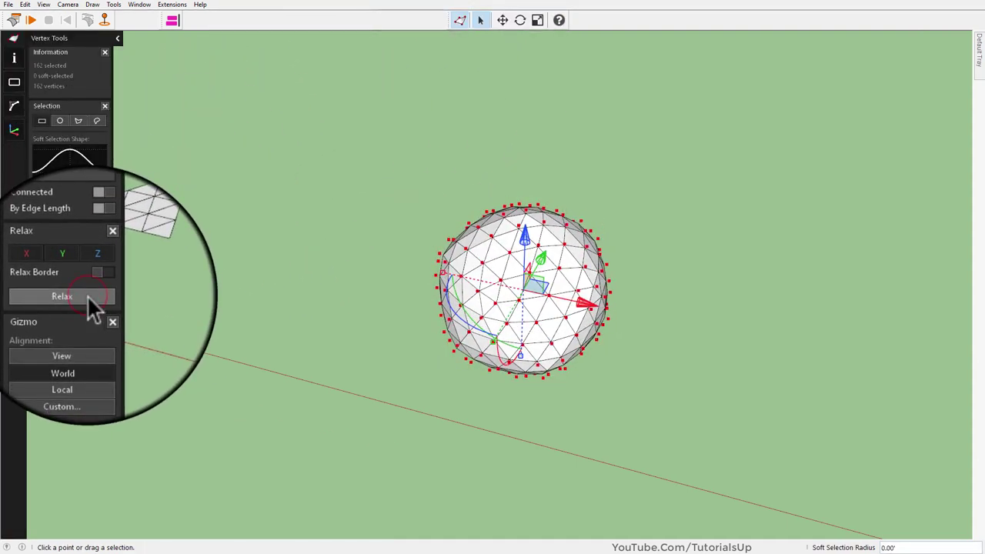
pyautogui.click(87, 295)
pyautogui.click(87, 294)
pyautogui.click(87, 295)
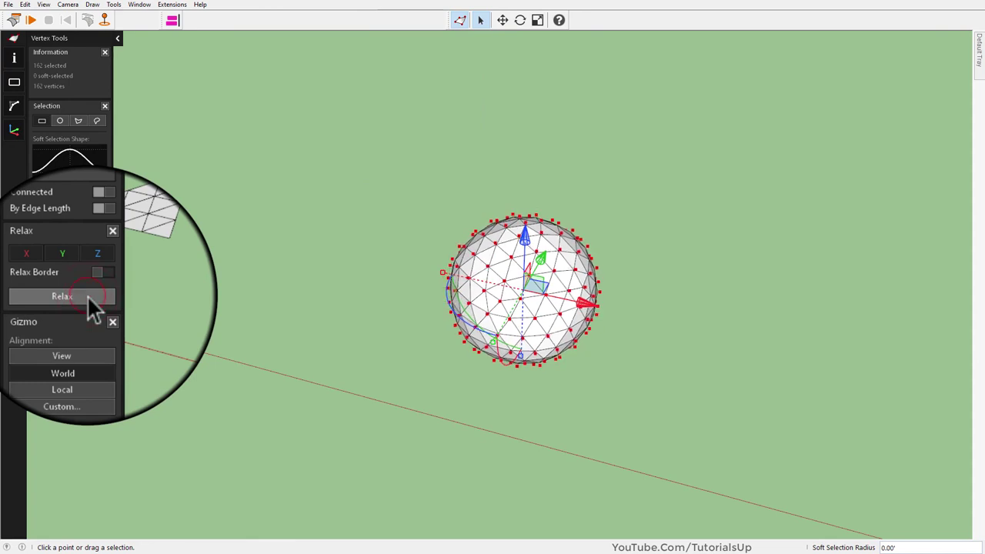
pyautogui.click(87, 295)
pyautogui.click(87, 295)
pyautogui.click(87, 295)
pyautogui.click(87, 295)
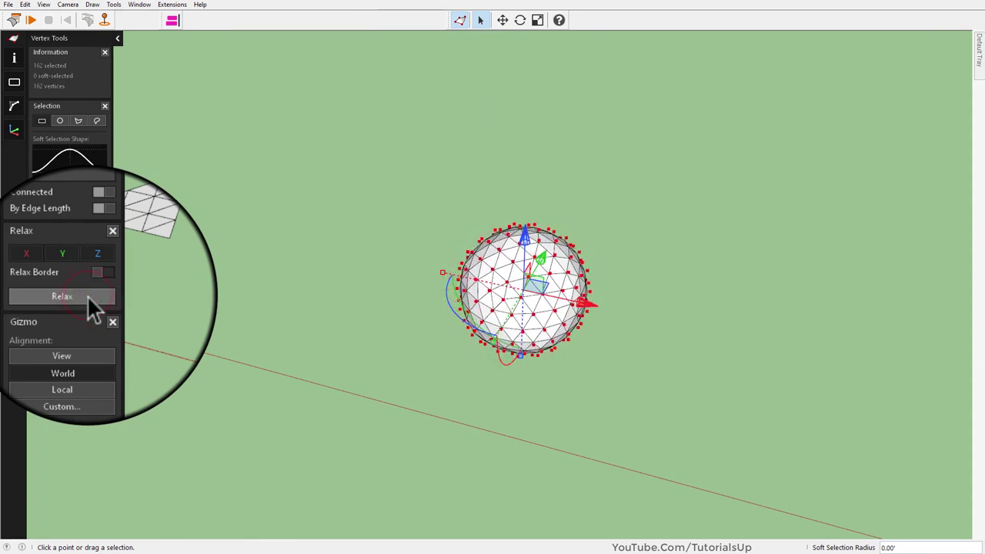
pyautogui.click(87, 294)
pyautogui.click(87, 295)
pyautogui.click(87, 295)
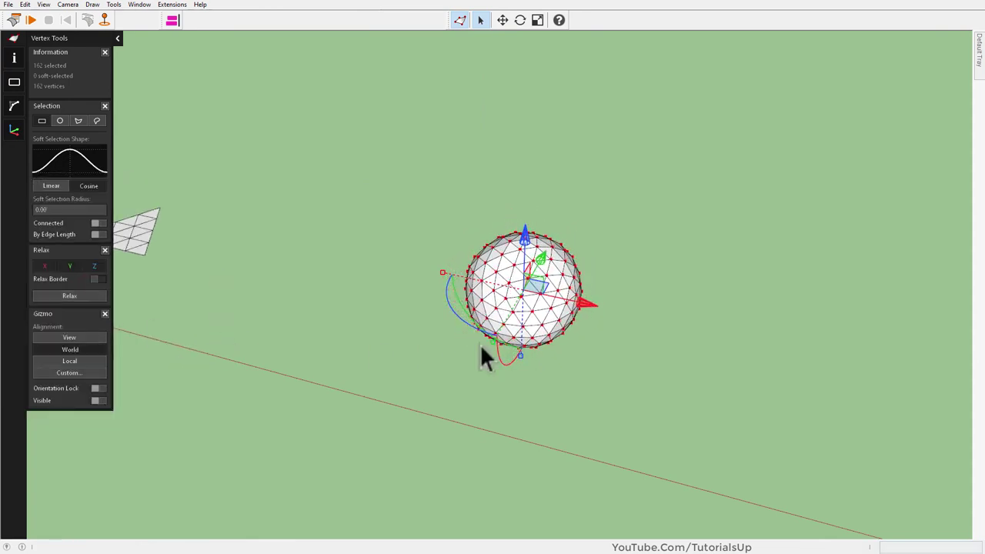
# Step: Scale the sphere up by about 1.78 from a corner grip
pyautogui.press('space')
pyautogui.scroll(-2, 531, 303)
pyautogui.press('s')
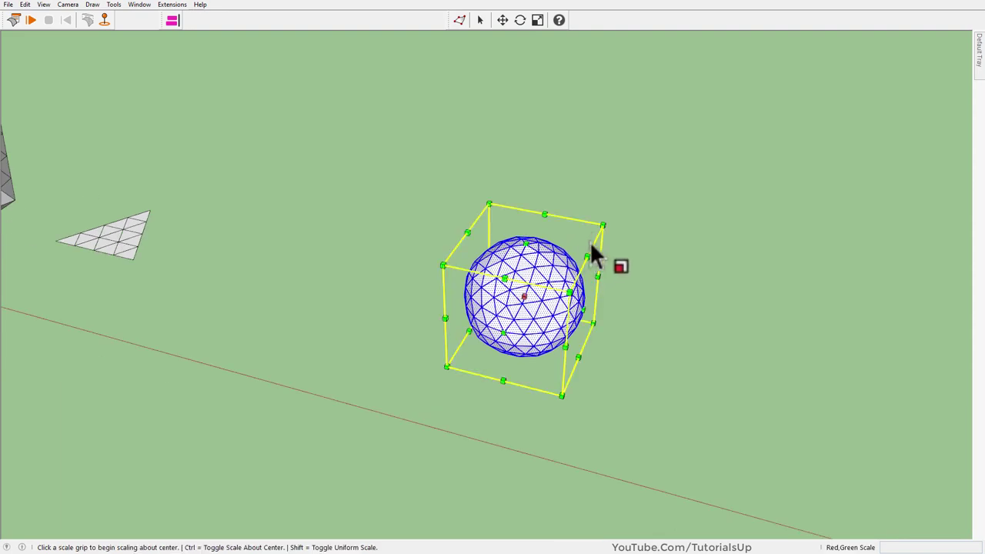
pyautogui.keyDown('ctrl'); pyautogui.moveTo(598, 223); pyautogui.dragTo(669, 171); pyautogui.keyUp('ctrl')
pyautogui.click(666, 167)
pyautogui.press('space')
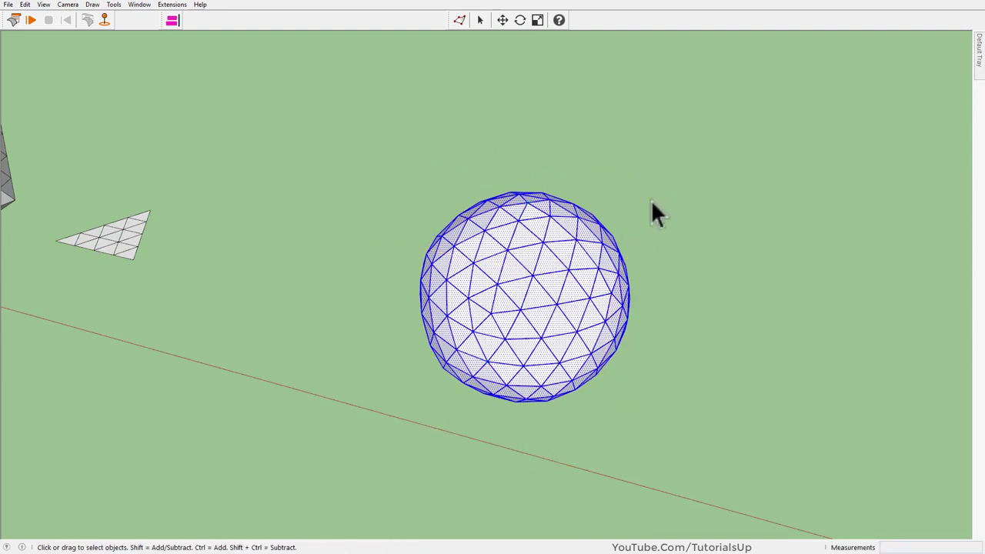
pyautogui.moveTo(553, 267); pyautogui.dragTo(583, 408, button='middle')
pyautogui.press('F2')
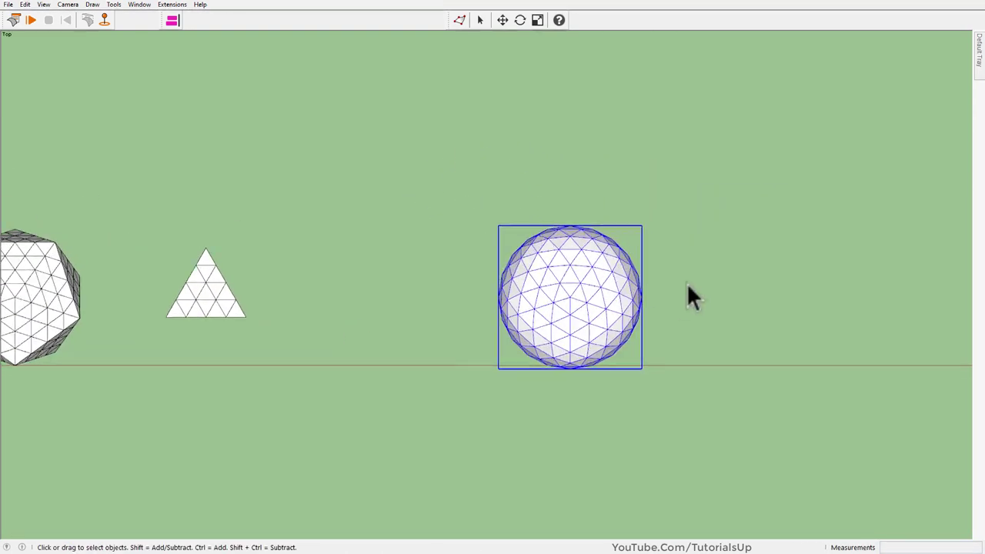
pyautogui.press('c')
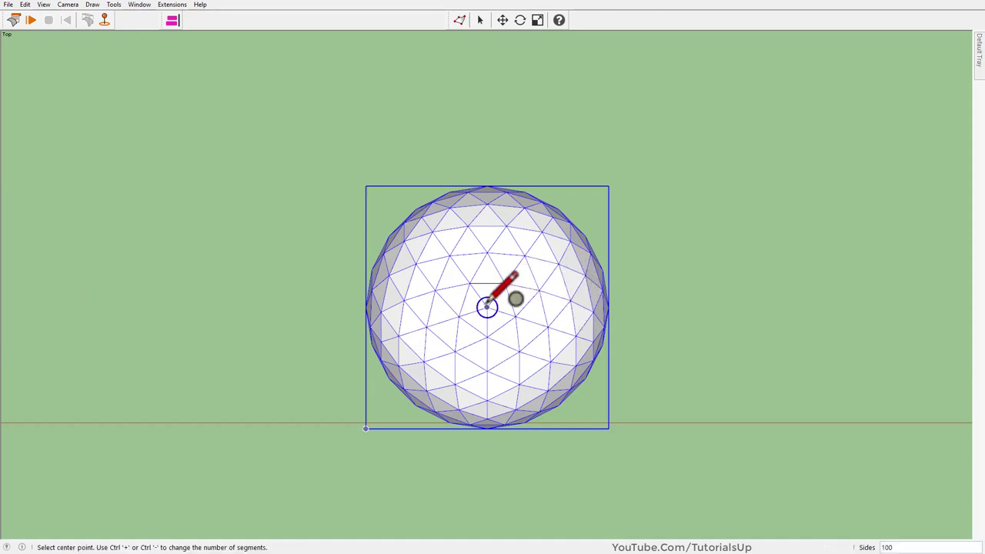
pyautogui.click(487, 307)
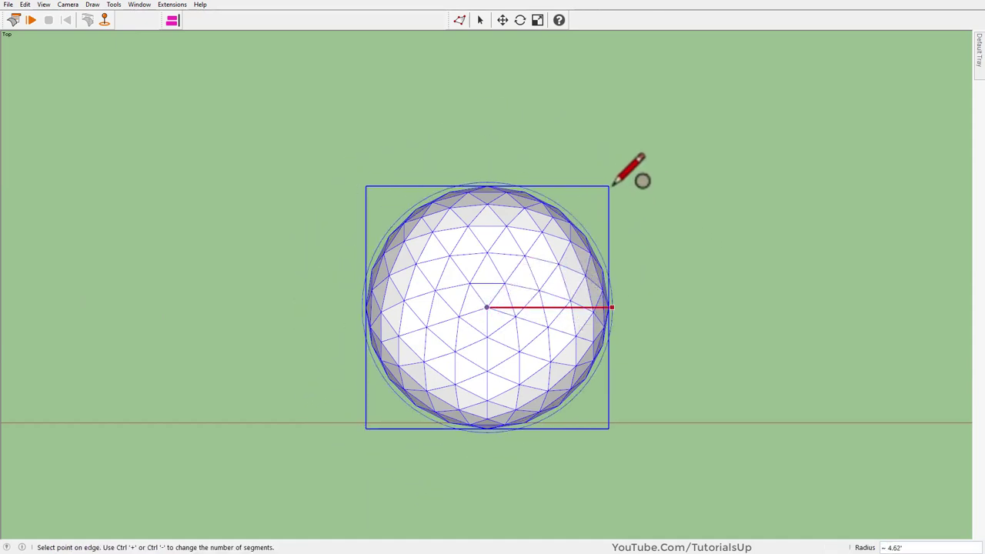
pyautogui.scroll(2, 615, 196)
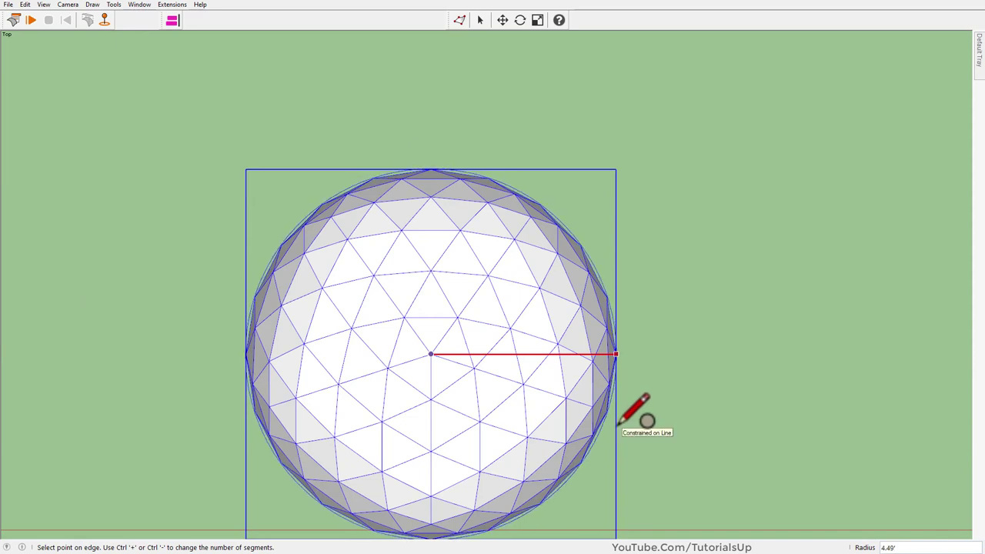
pyautogui.click(618, 424)
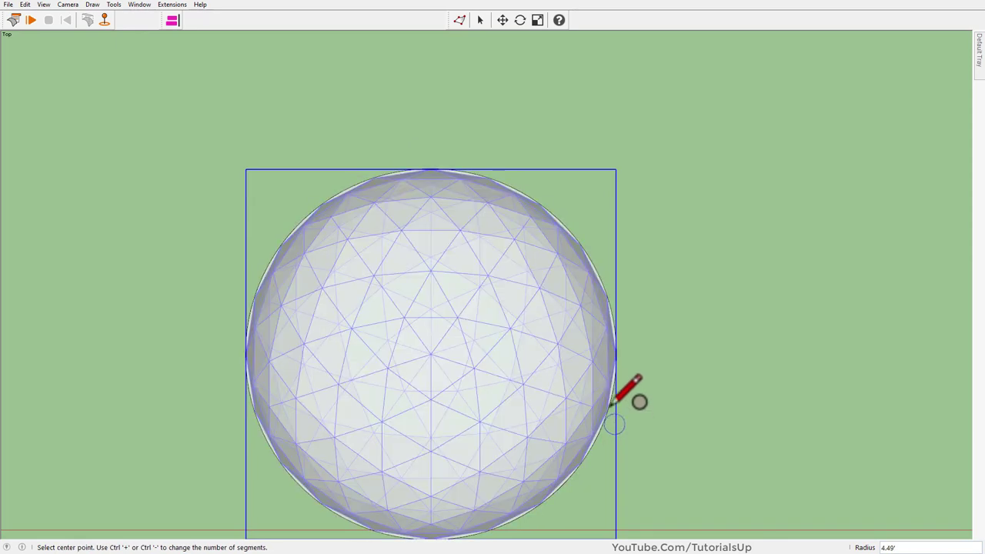
pyautogui.scroll(-1, 549, 242)
pyautogui.scroll(2, 503, 409)
pyautogui.moveTo(485, 410); pyautogui.dragTo(455, 121, button='middle')
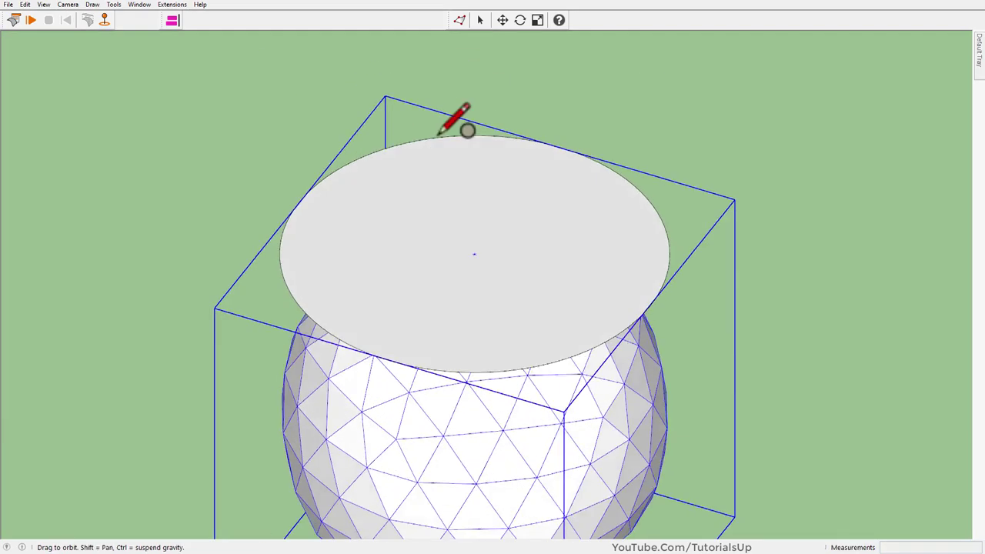
pyautogui.scroll(-2, 572, 203)
pyautogui.click(570, 204)
pyautogui.press('space')
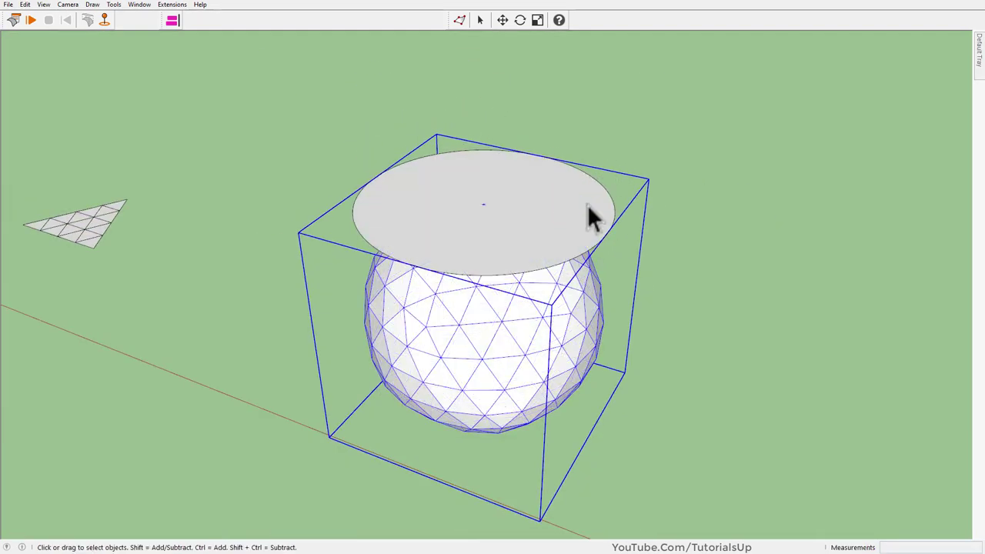
pyautogui.click(587, 205)
pyautogui.press('Delete')
pyautogui.moveTo(512, 275)
pyautogui.mouseDown(button='middle')
pyautogui.moveTo(681, 93)
pyautogui.moveTo(472, 231)
pyautogui.mouseUp(button='middle')
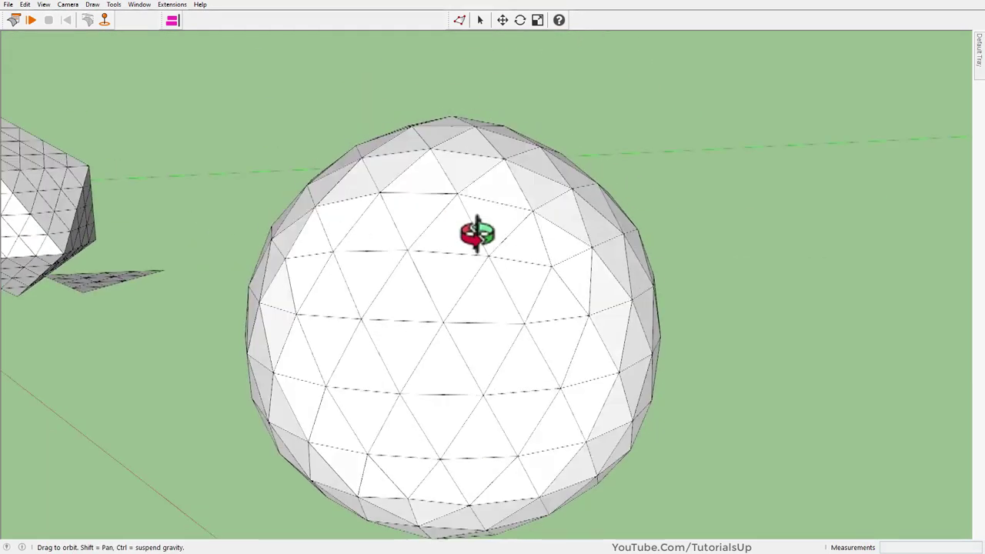
pyautogui.scroll(-2, 508, 301)
pyautogui.scroll(-1, 516, 298)
pyautogui.scroll(-1, 408, 235)
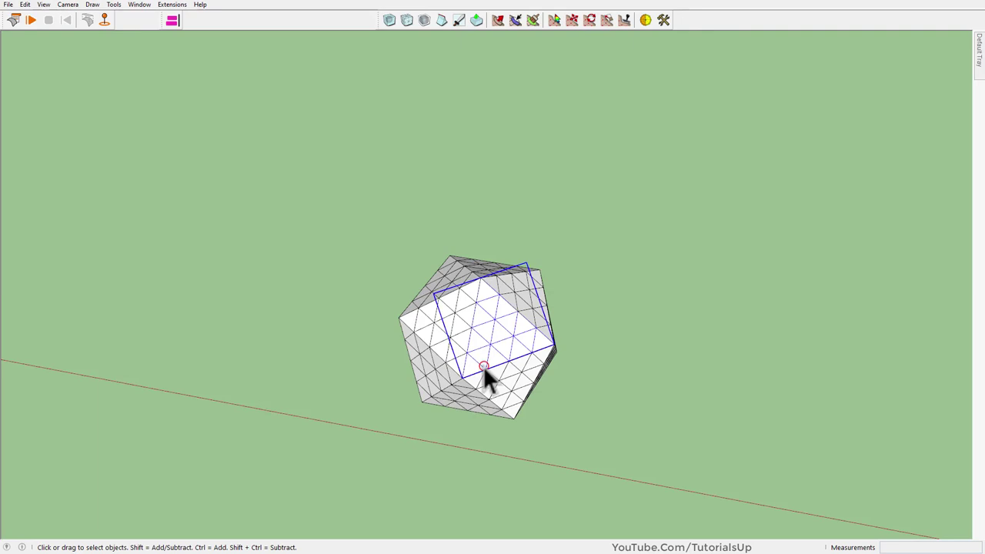
# Step: Open the icosahedron group, select all its connected geometry and explode it into loose faces
pyautogui.doubleClick(484, 366)
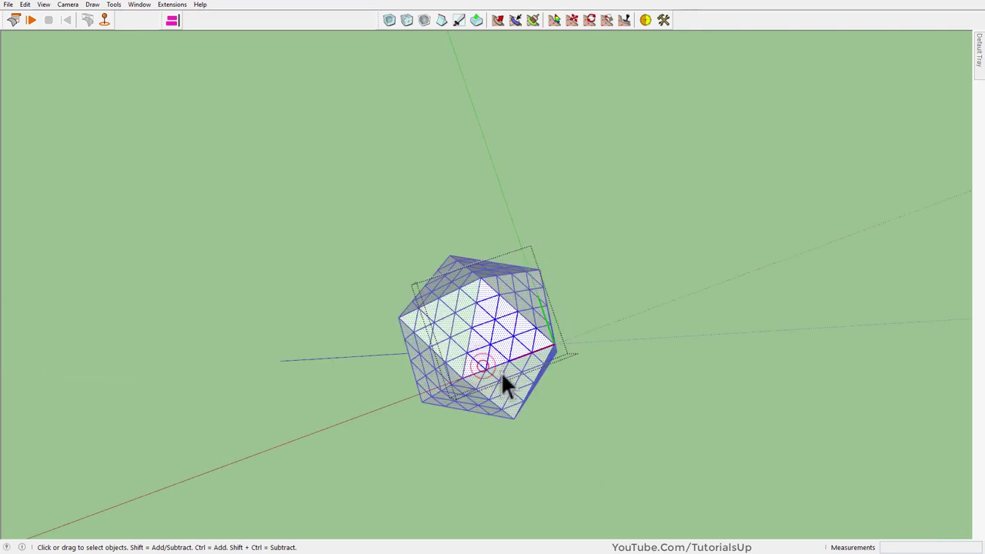
pyautogui.moveTo(686, 455); pyautogui.dragTo(374, 292)
pyautogui.click(770, 408)
pyautogui.tripleClick(562, 344)
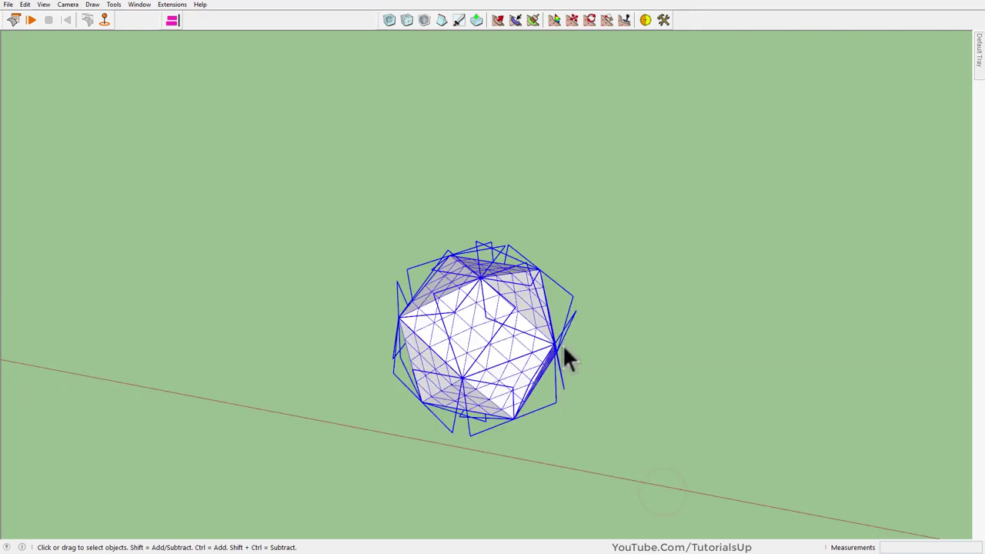
pyautogui.moveTo(528, 351); pyautogui.dragTo(502, 357, button='middle')
pyautogui.scroll(3, 503, 357)
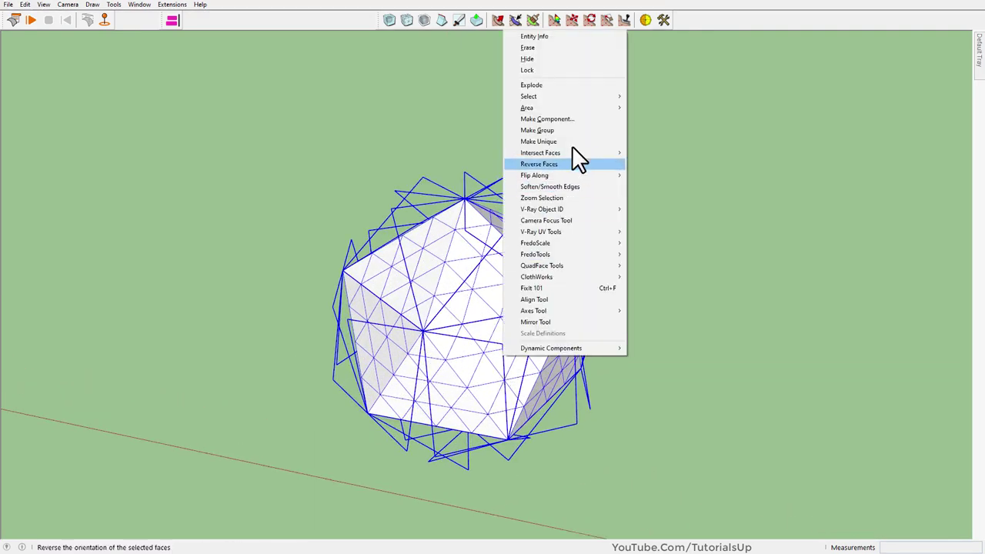
pyautogui.click(566, 87)
# Step: Reselect the geometry and apply Artisan Smooth Selection twice to round it
pyautogui.tripleClick(477, 271)
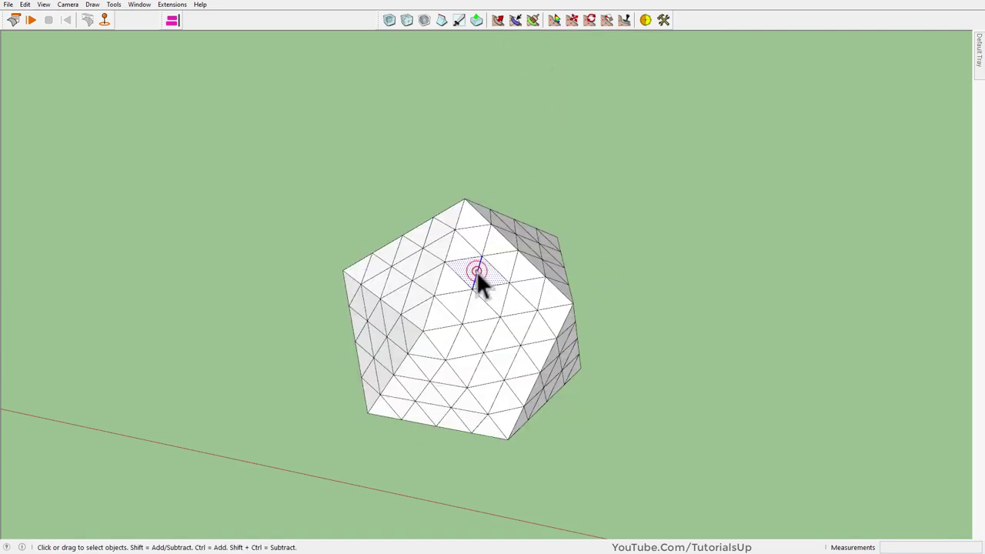
pyautogui.click(424, 21)
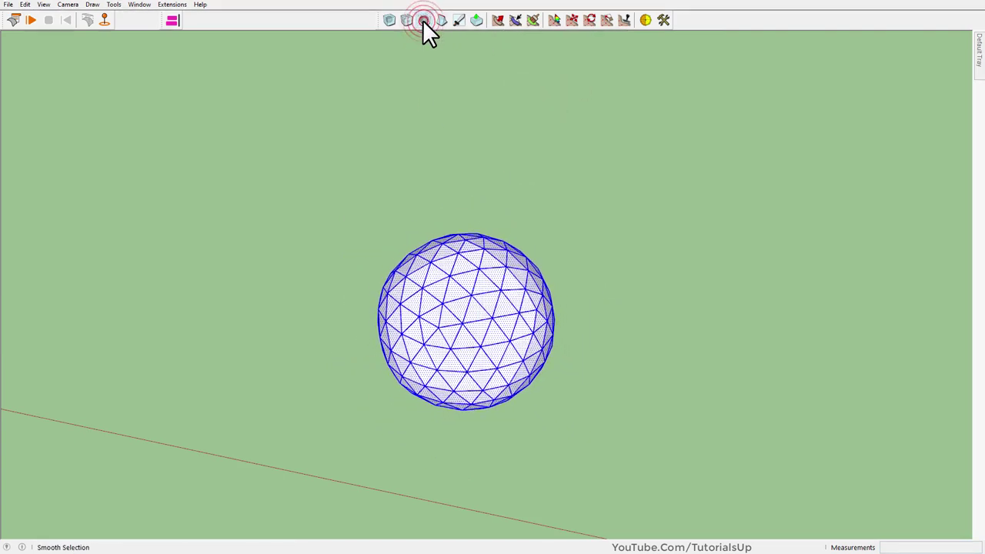
pyautogui.click(424, 20)
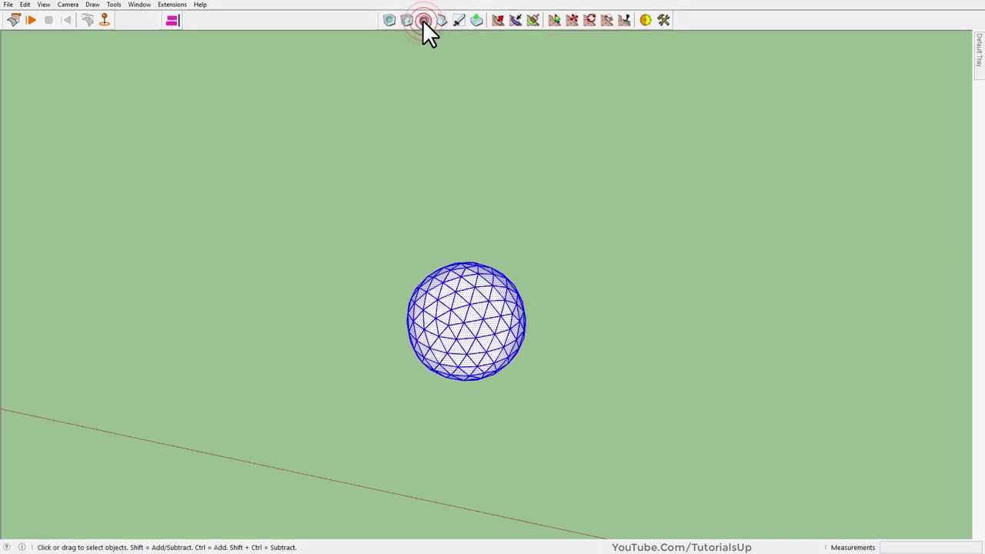
# Step: Scale the smoothed sphere up by 2.00 from a corner grip
pyautogui.press('s')
pyautogui.moveTo(544, 244); pyautogui.dragTo(626, 196)
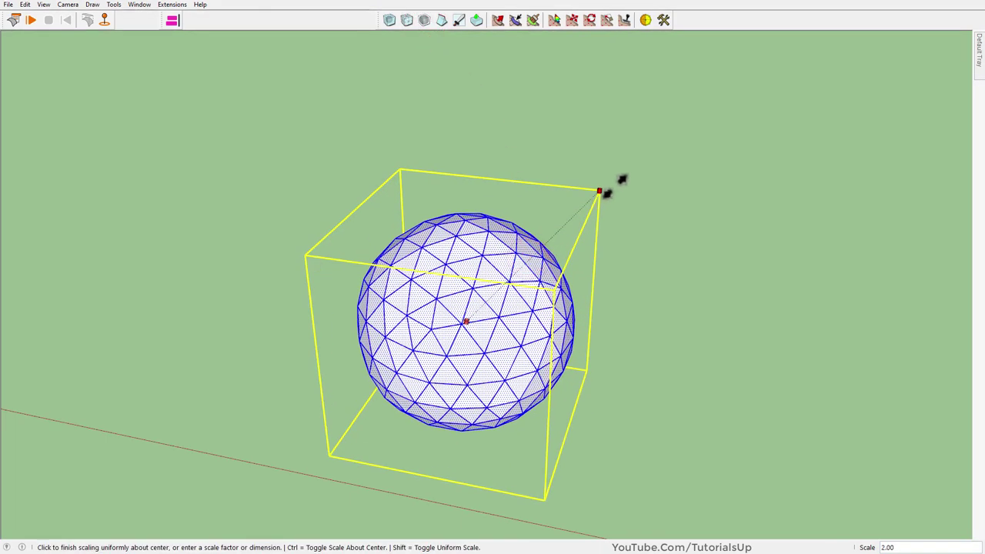
pyautogui.press('space')
pyautogui.click(742, 346)
pyautogui.moveTo(688, 329); pyautogui.dragTo(625, 489, button='middle')
# Step: In Top view, draw a check circle at the sphere's edge, then delete it
pyautogui.press('F2')
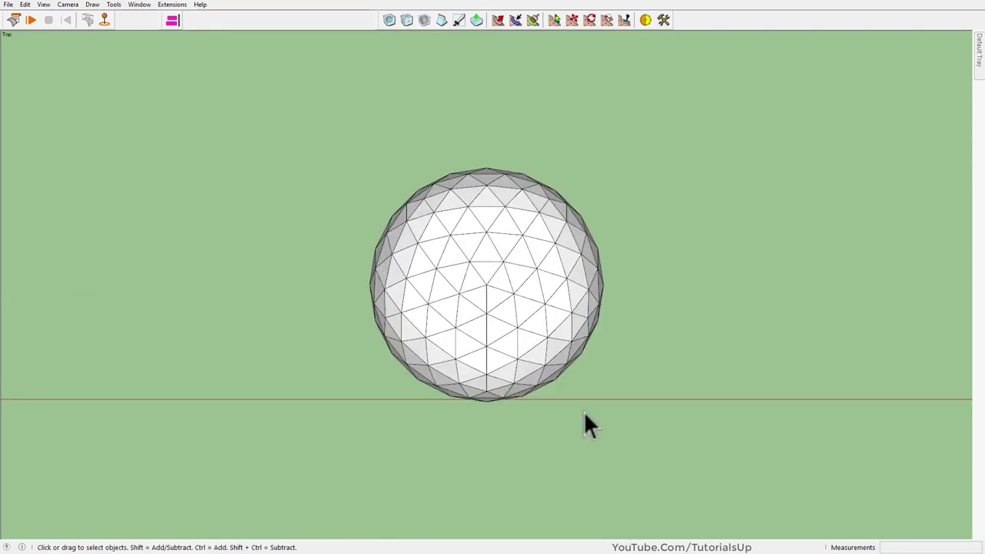
pyautogui.press('c')
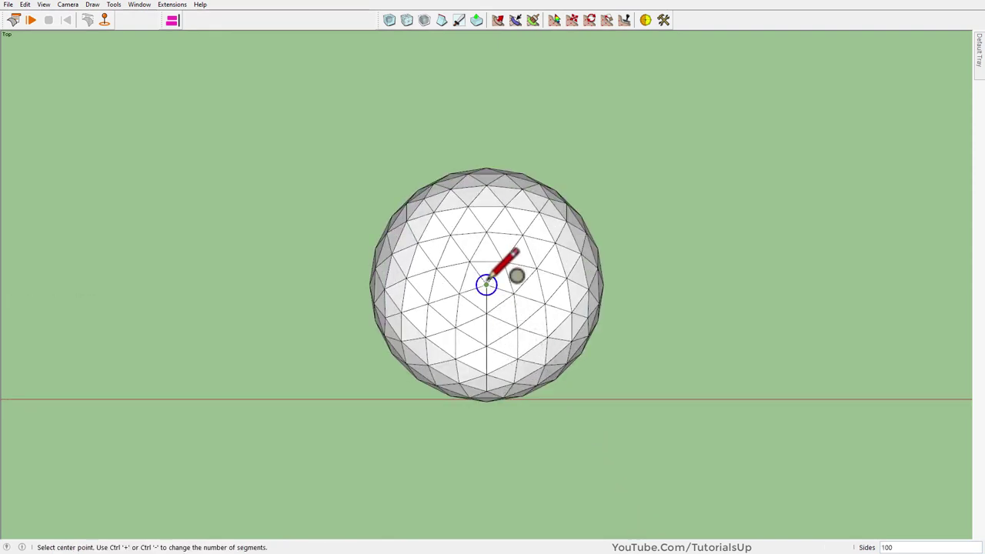
pyautogui.click(486, 284)
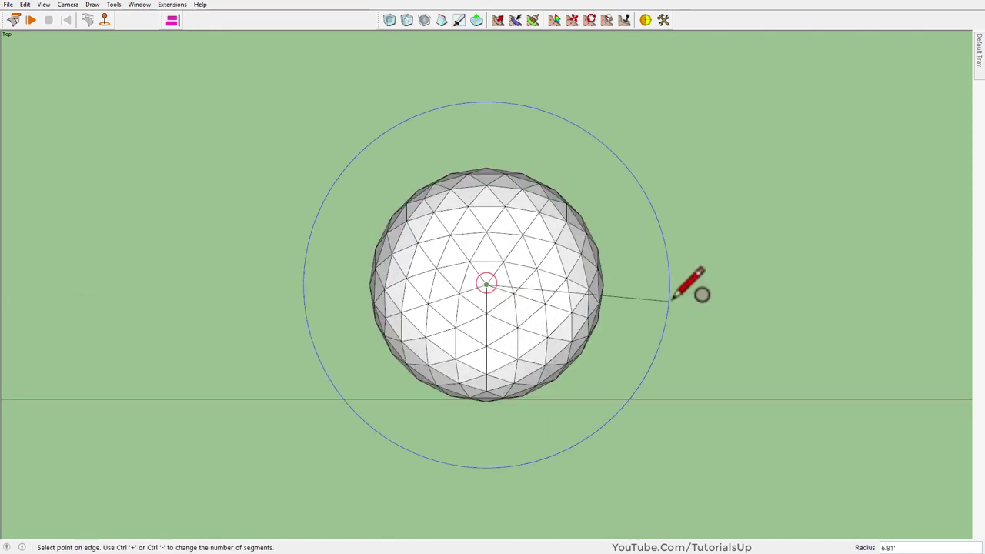
pyautogui.click(605, 431)
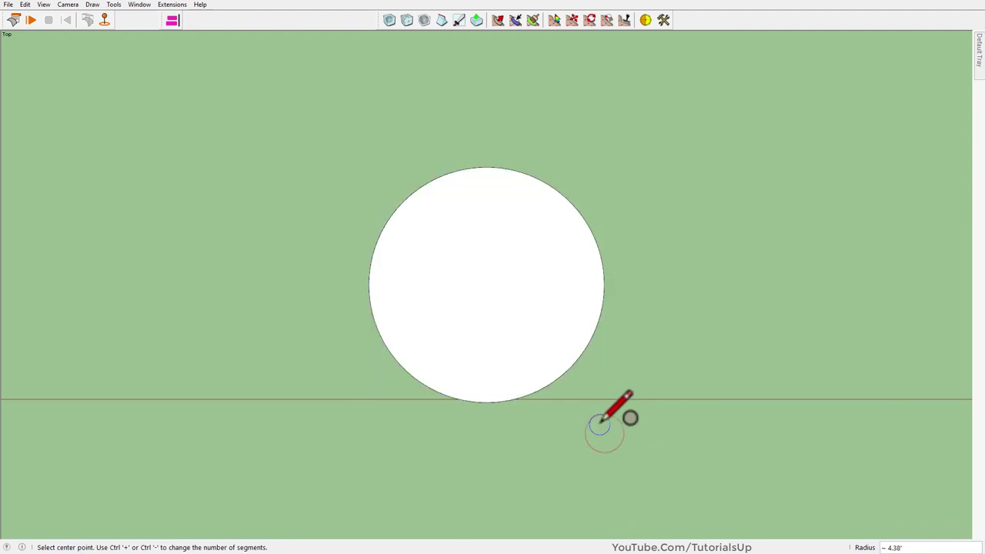
pyautogui.scroll(3, 521, 392)
pyautogui.moveTo(550, 396)
pyautogui.mouseDown(button='middle')
pyautogui.moveTo(521, 330)
pyautogui.moveTo(572, 229)
pyautogui.mouseUp(button='middle')
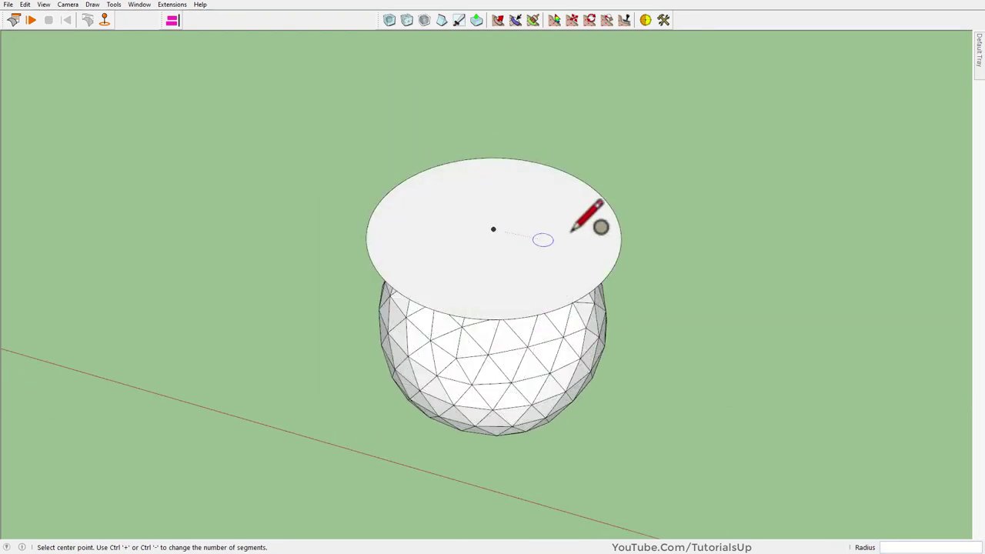
pyautogui.press('space')
pyautogui.click(600, 240)
pyautogui.press('Delete')
pyautogui.moveTo(561, 302)
pyautogui.mouseDown(button='middle')
pyautogui.moveTo(410, 261)
pyautogui.moveTo(642, 213)
pyautogui.mouseUp(button='middle')
pyautogui.press('space')
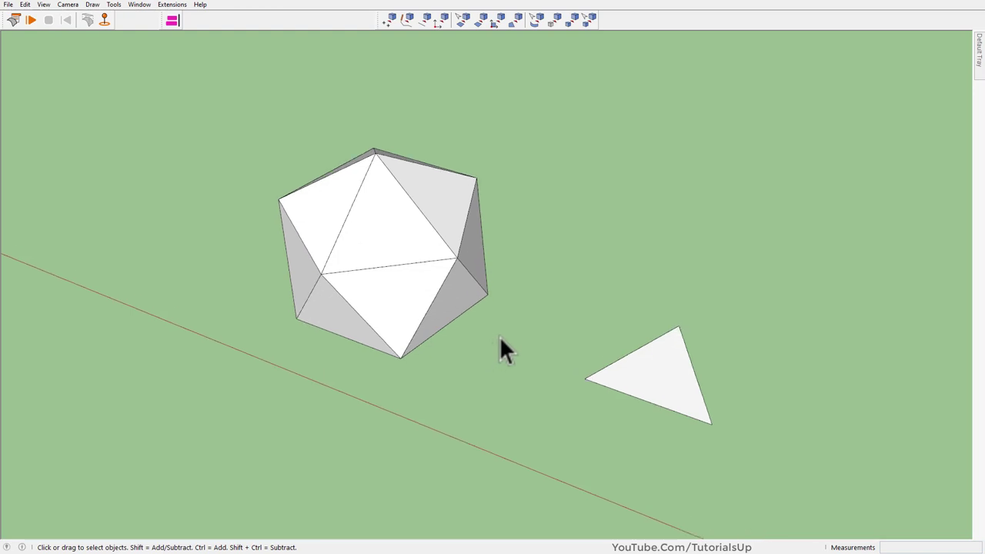
# Step: In Model Info Components, set similar-component fading to the darkest level
pyautogui.click(392, 236)
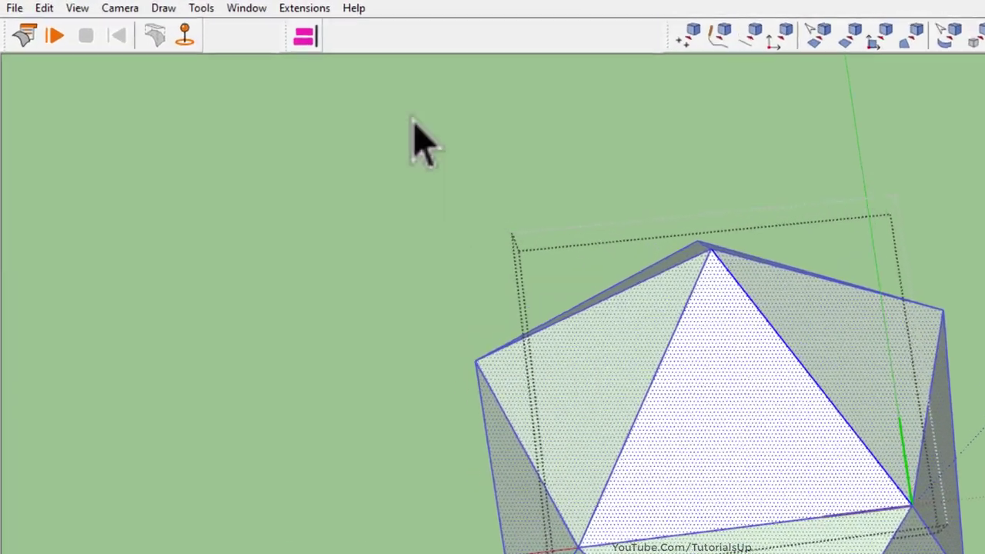
pyautogui.click(275, 11)
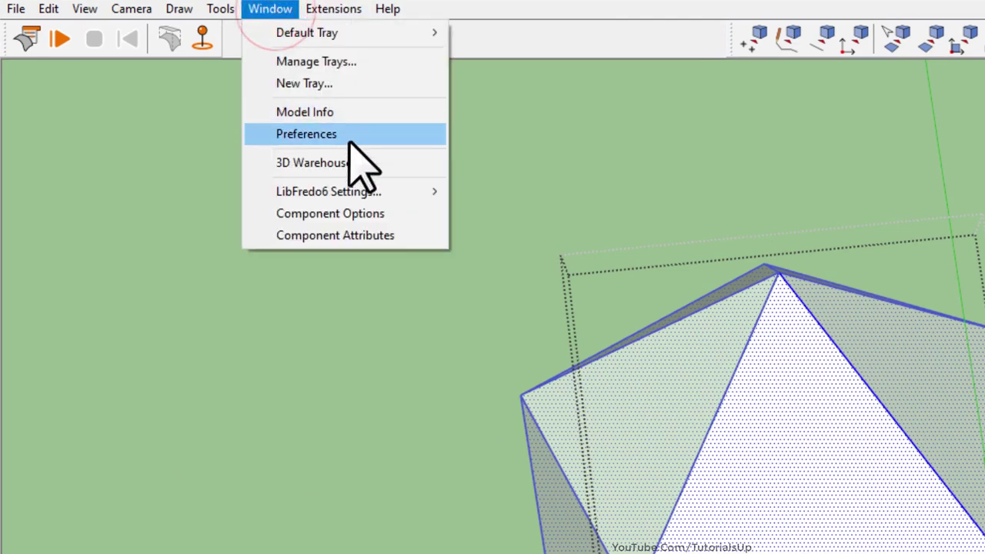
pyautogui.click(348, 114)
pyautogui.click(192, 221)
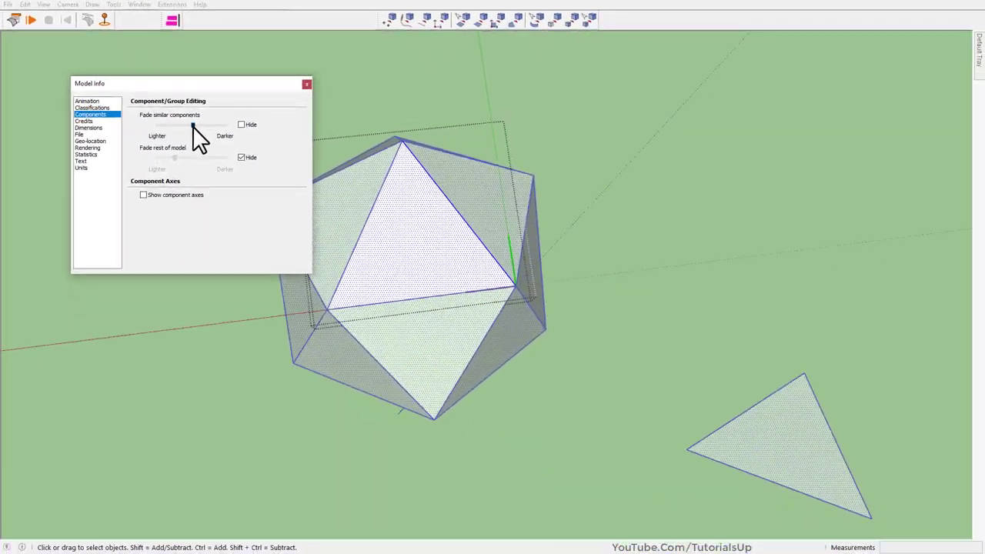
pyautogui.moveTo(193, 125); pyautogui.dragTo(299, 127)
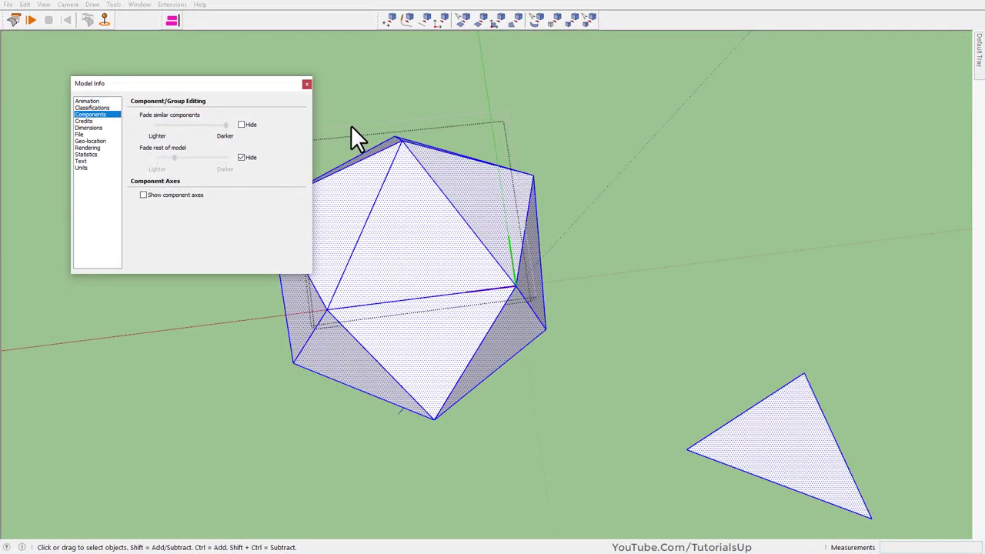
pyautogui.click(307, 84)
pyautogui.click(403, 218)
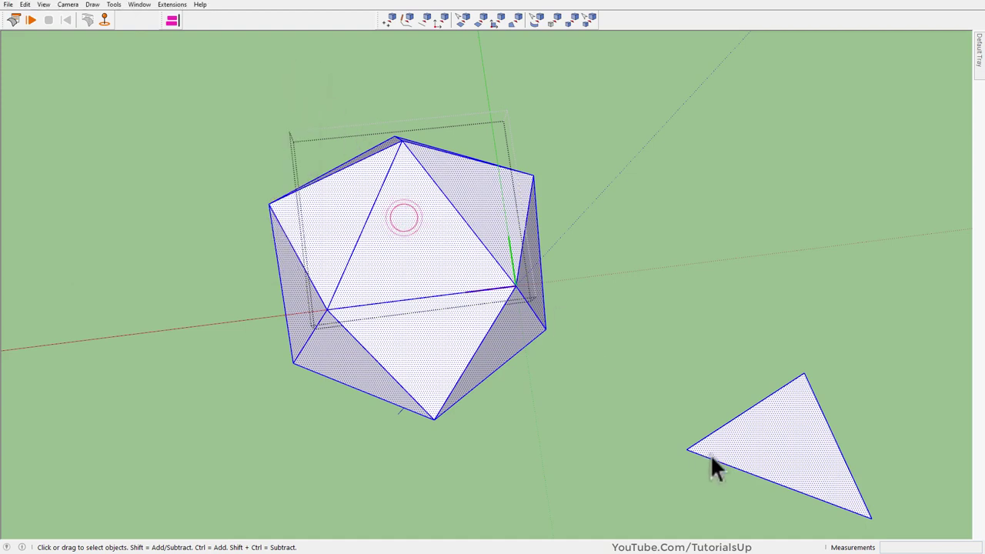
# Step: Open the icosahedron component and draw lines joining one face's edge midpoints
pyautogui.doubleClick(746, 446)
pyautogui.doubleClick(425, 221)
pyautogui.press('l')
pyautogui.click(365, 222)
pyautogui.click(423, 298)
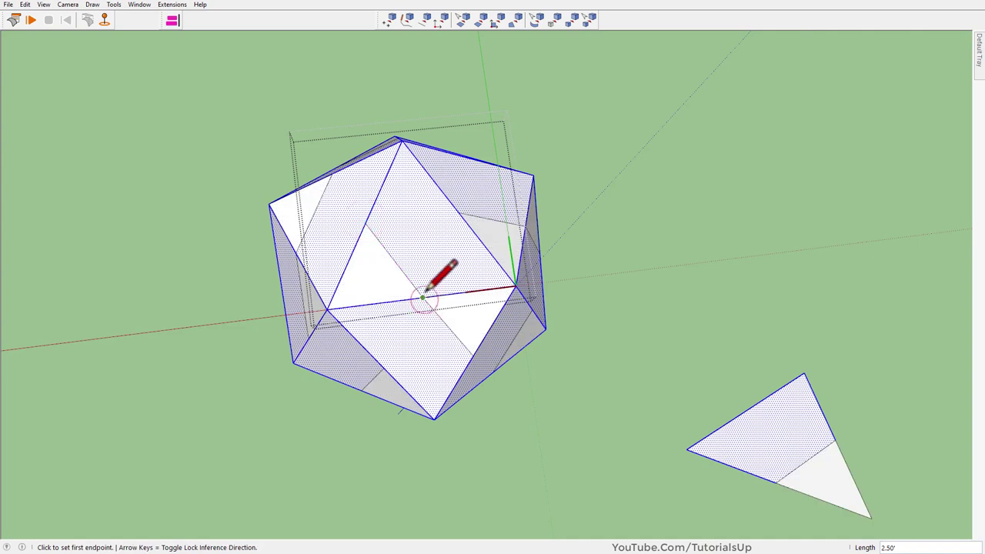
pyautogui.click(458, 213)
pyautogui.click(384, 222)
pyautogui.moveTo(384, 222); pyautogui.dragTo(424, 224, button='middle')
pyautogui.scroll(3, 462, 260)
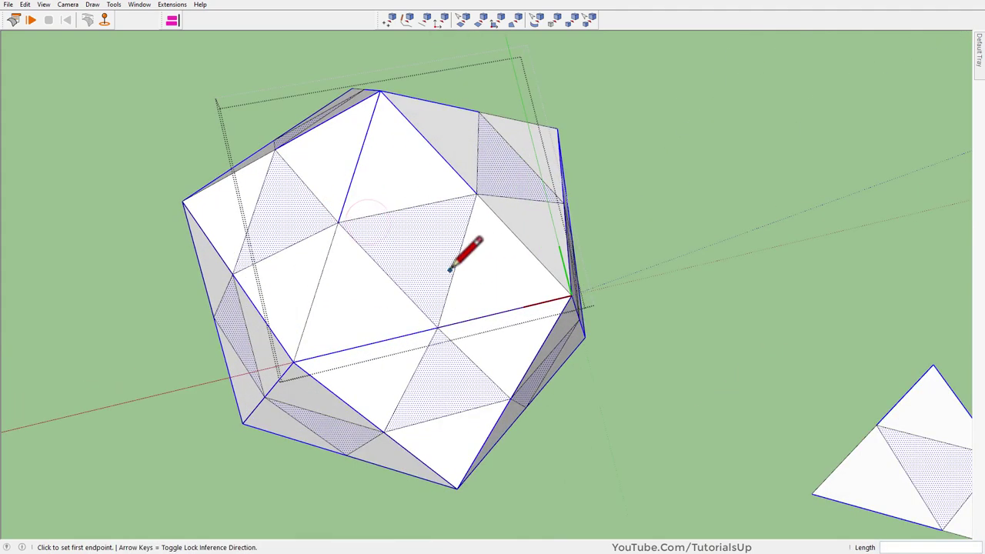
# Step: Draw a midpoint triangle and a smaller inner triangle inside the face
pyautogui.press('space')
pyautogui.press('l')
pyautogui.click(454, 264)
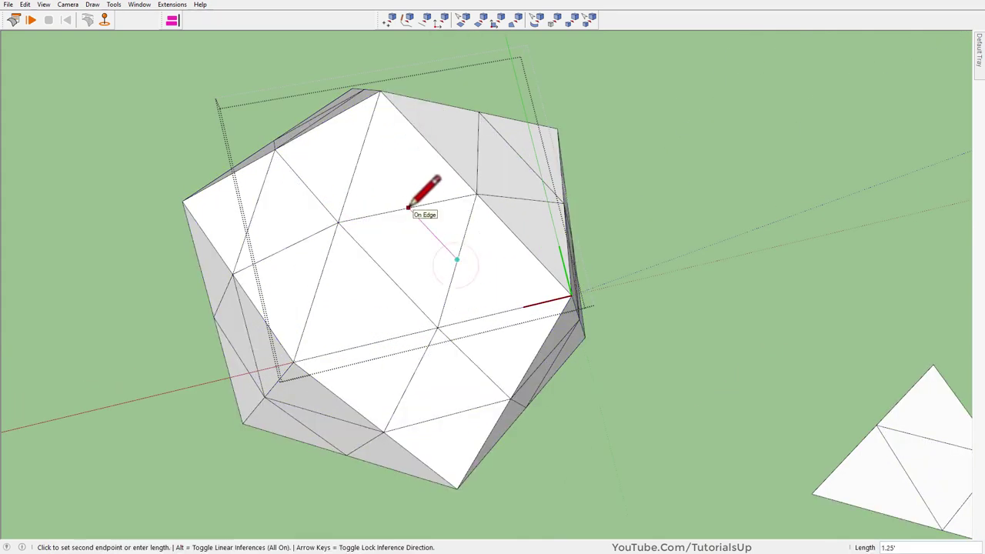
pyautogui.click(409, 207)
pyautogui.doubleClick(391, 277)
pyautogui.click(457, 260)
pyautogui.click(391, 277)
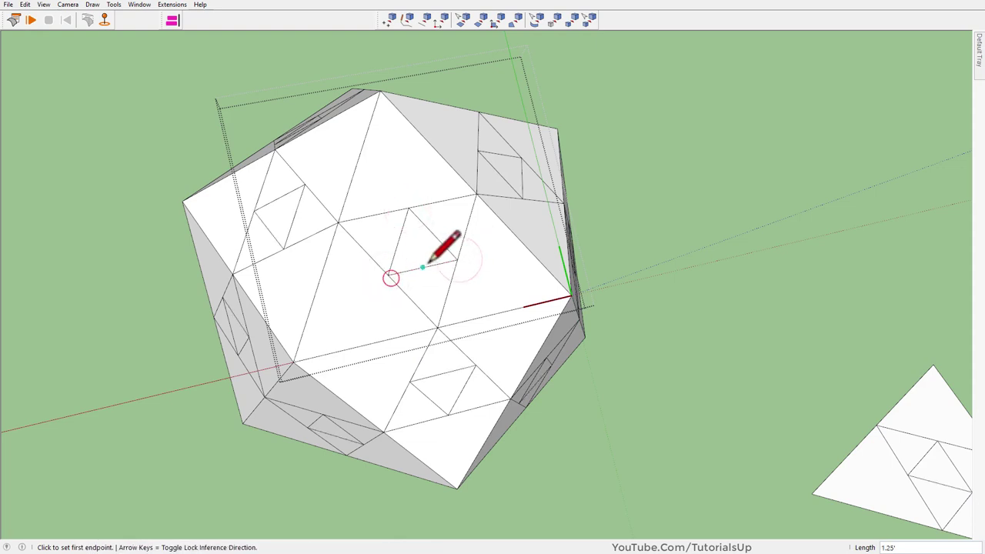
pyautogui.click(398, 242)
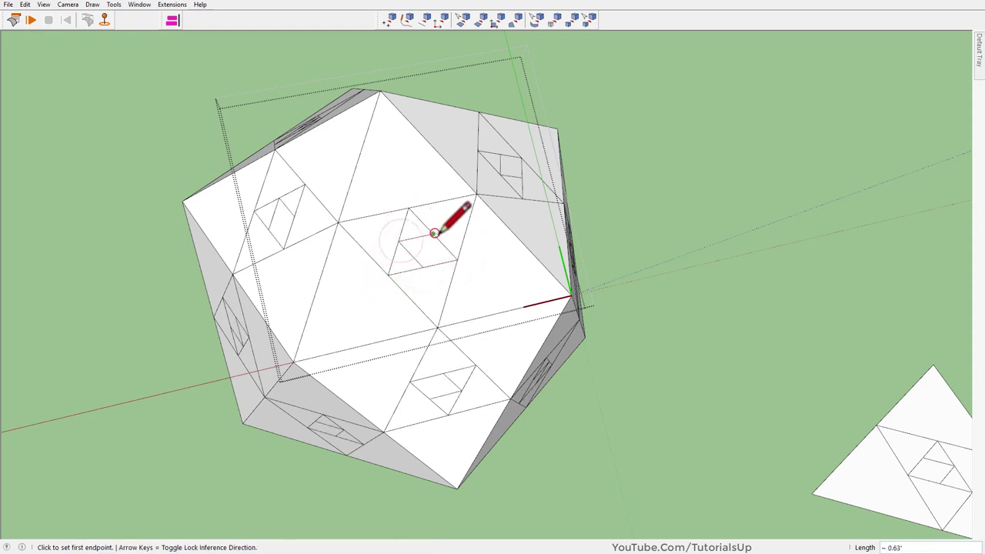
pyautogui.click(433, 234)
pyautogui.click(421, 267)
# Step: Connect the small triangle's corners to the face vertices, then select the whole icosahedron
pyautogui.press('o')
pyautogui.moveTo(405, 238); pyautogui.dragTo(396, 246)
pyautogui.press('l')
pyautogui.click(398, 241)
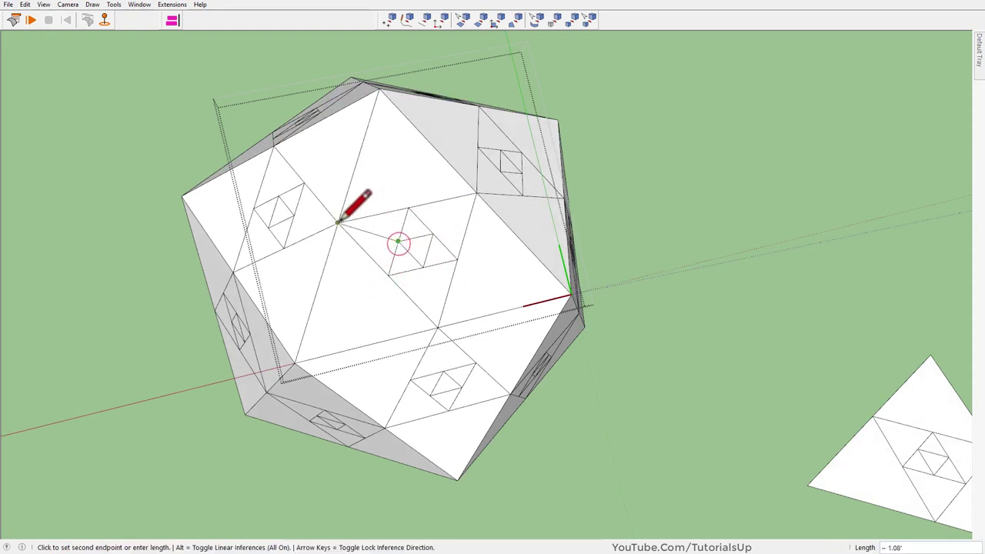
pyautogui.click(341, 223)
pyautogui.click(436, 235)
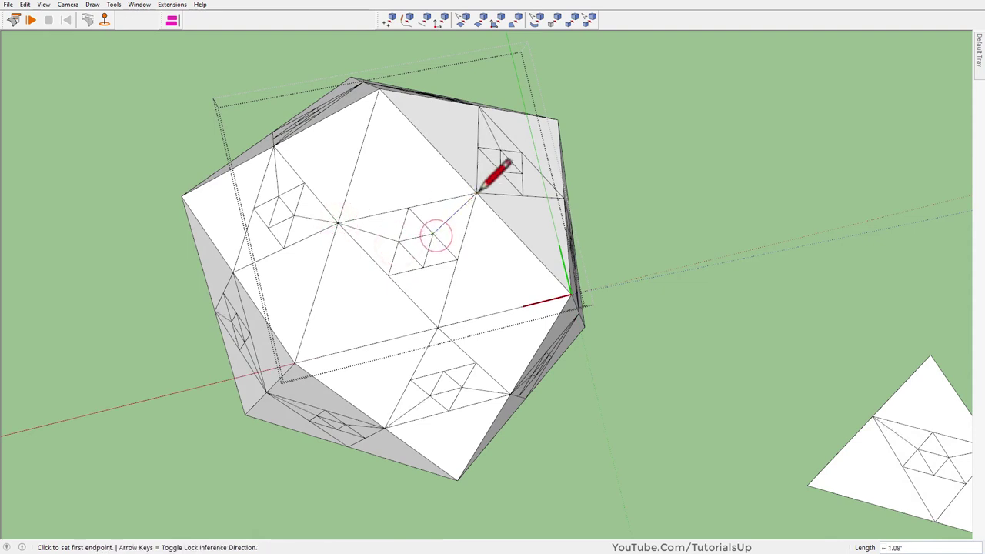
pyautogui.click(438, 326)
pyautogui.moveTo(488, 292); pyautogui.dragTo(458, 282, button='middle')
pyautogui.press('space')
pyautogui.click(408, 165)
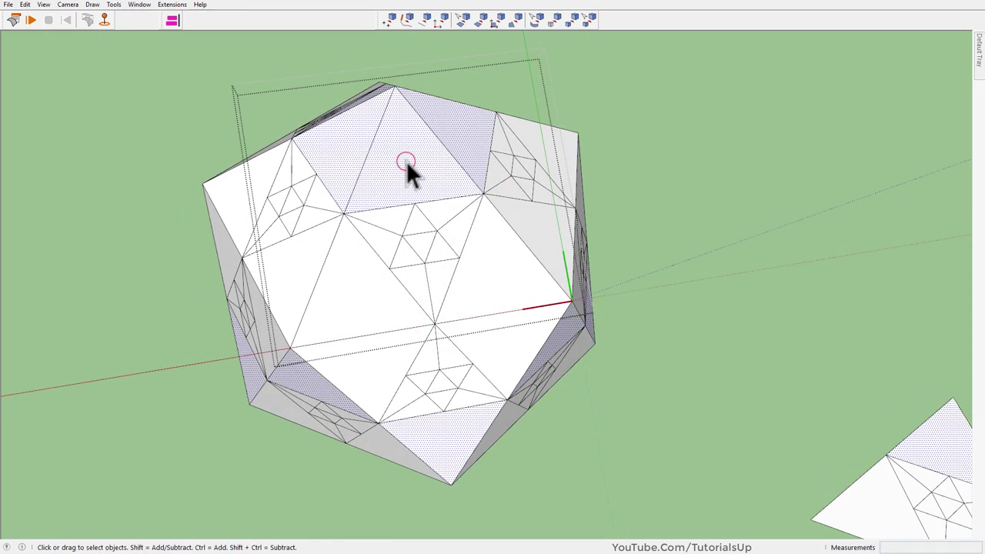
pyautogui.hotkey('ctrl', 'a')
# Step: Convert each triangular face into a component with s4u to Components, arranging the origins
pyautogui.moveTo(494, 281); pyautogui.dragTo(440, 94, button='middle')
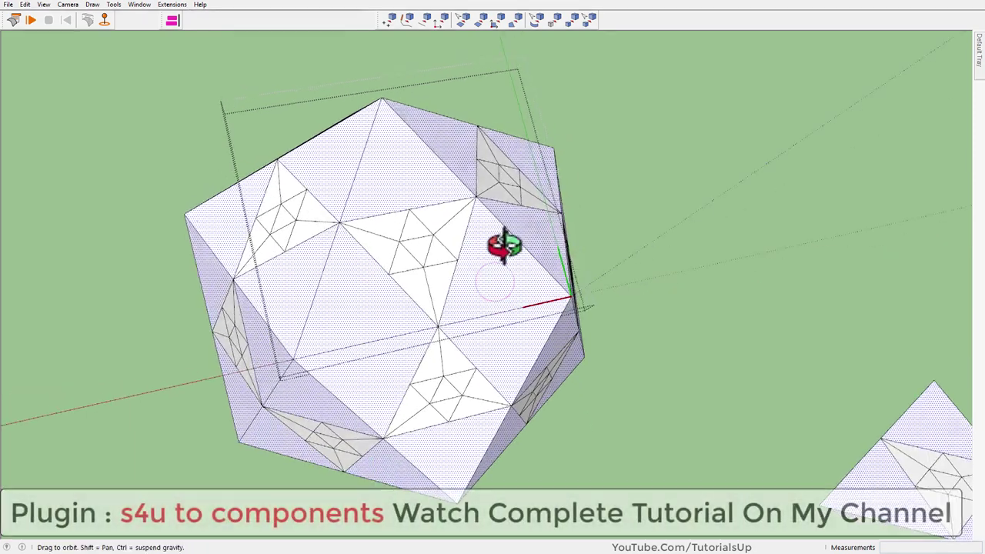
pyautogui.click(481, 20)
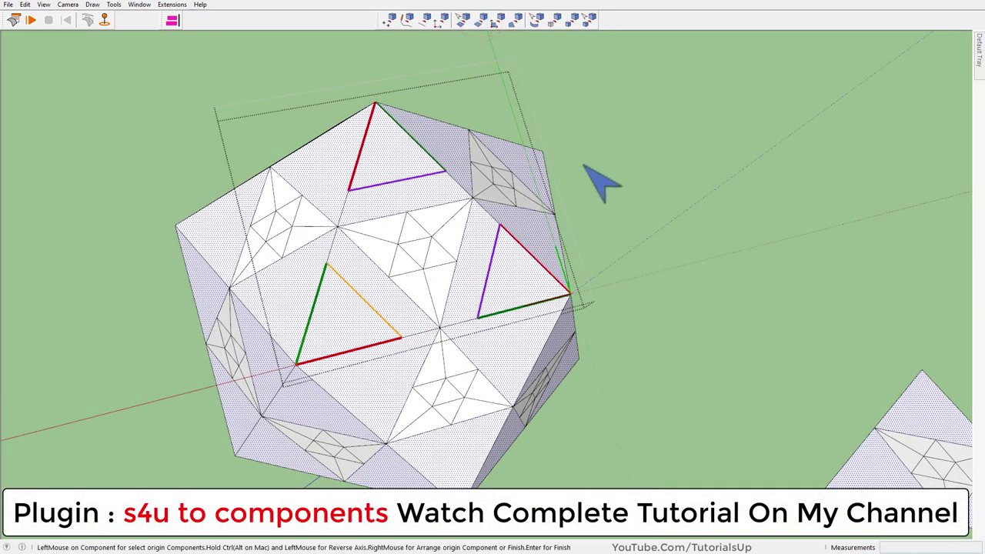
pyautogui.rightClick(619, 187)
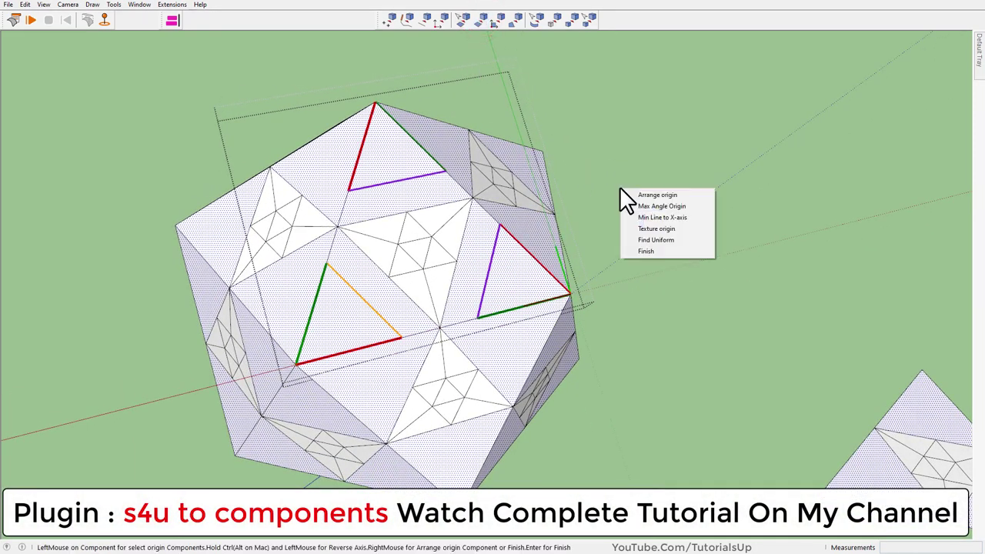
pyautogui.click(663, 196)
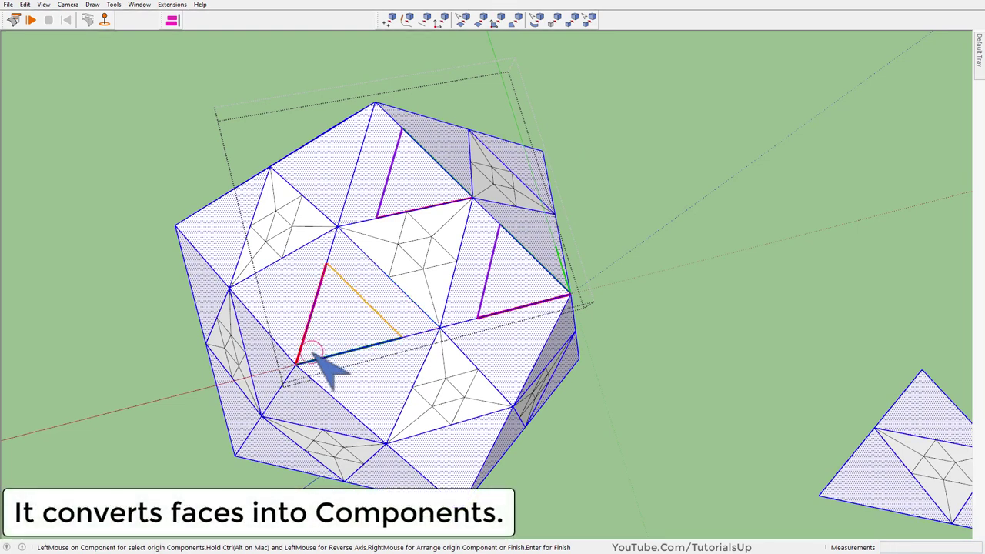
pyautogui.moveTo(573, 306); pyautogui.dragTo(555, 294, button='middle')
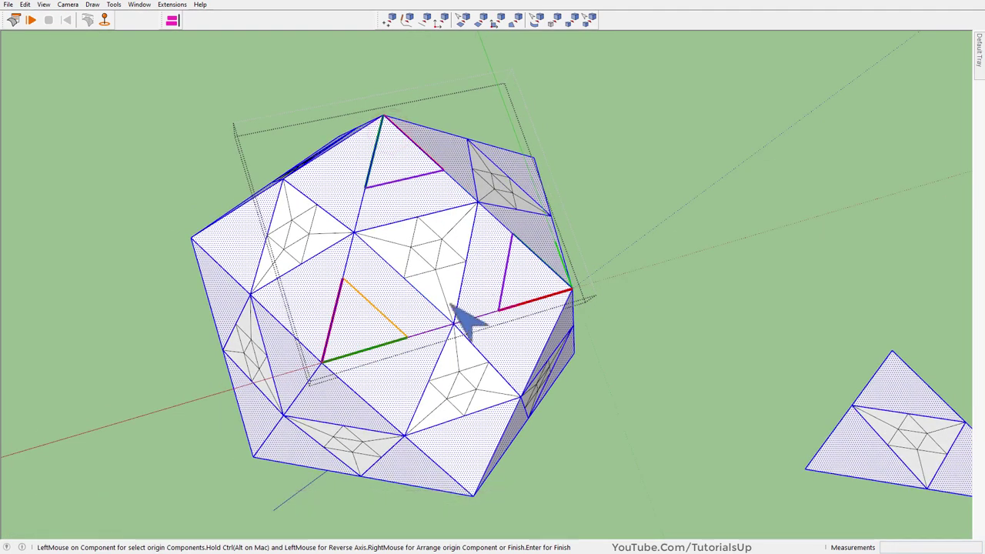
pyautogui.moveTo(387, 301); pyautogui.dragTo(406, 286, button='middle')
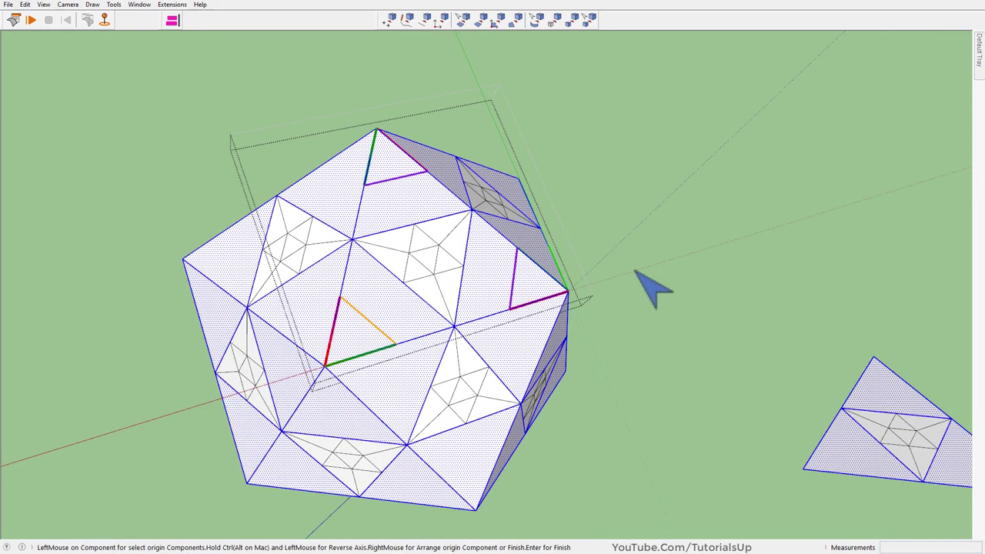
pyautogui.press('Return')
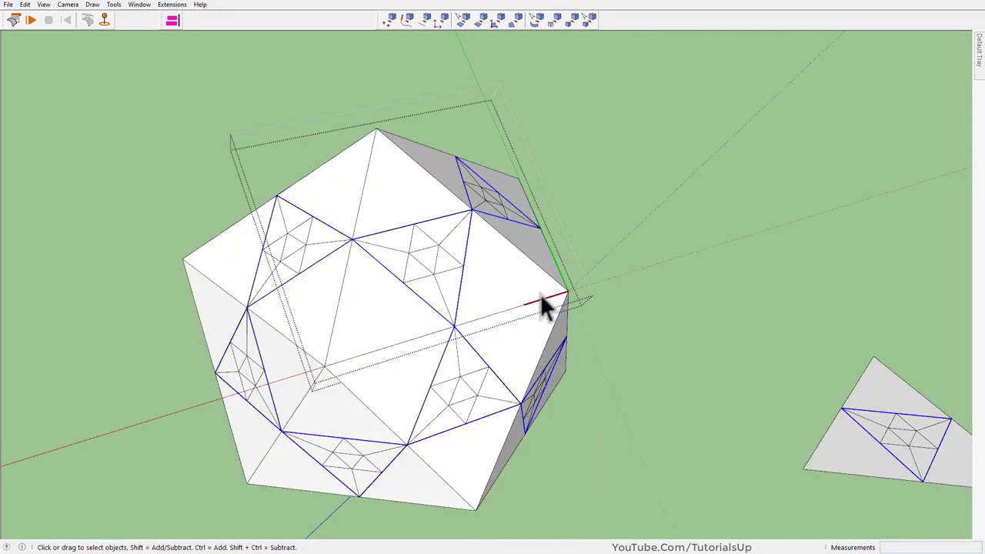
# Step: Edit a face component and draw extra lines splitting it into finer star-like triangles
pyautogui.doubleClick(395, 313)
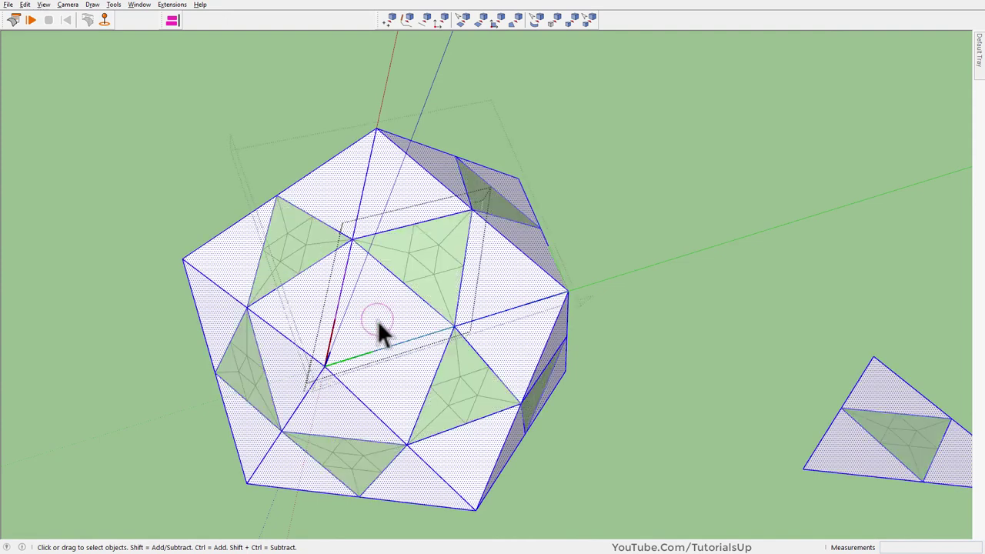
pyautogui.click(387, 318)
pyautogui.moveTo(388, 318); pyautogui.dragTo(402, 220, button='middle')
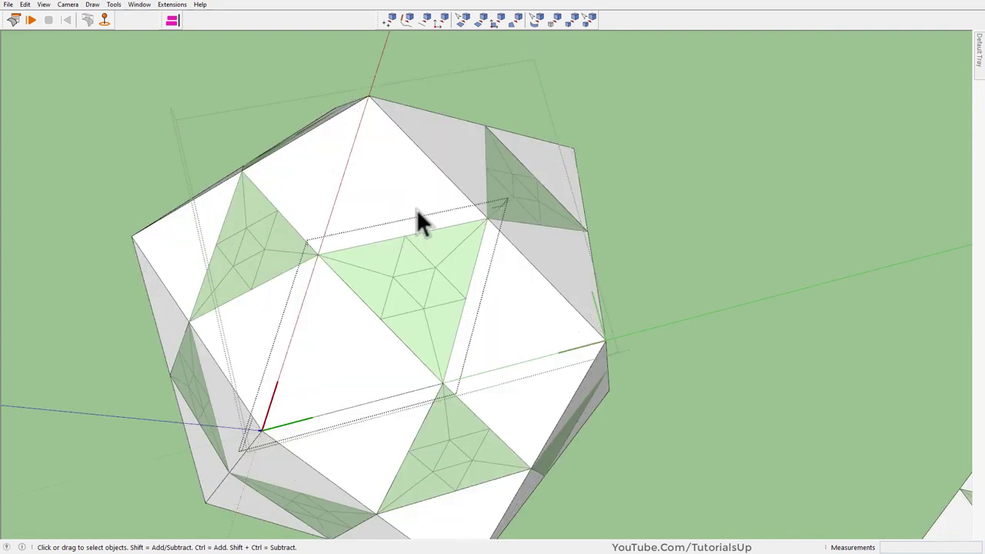
pyautogui.tripleClick(413, 208)
pyautogui.press('l')
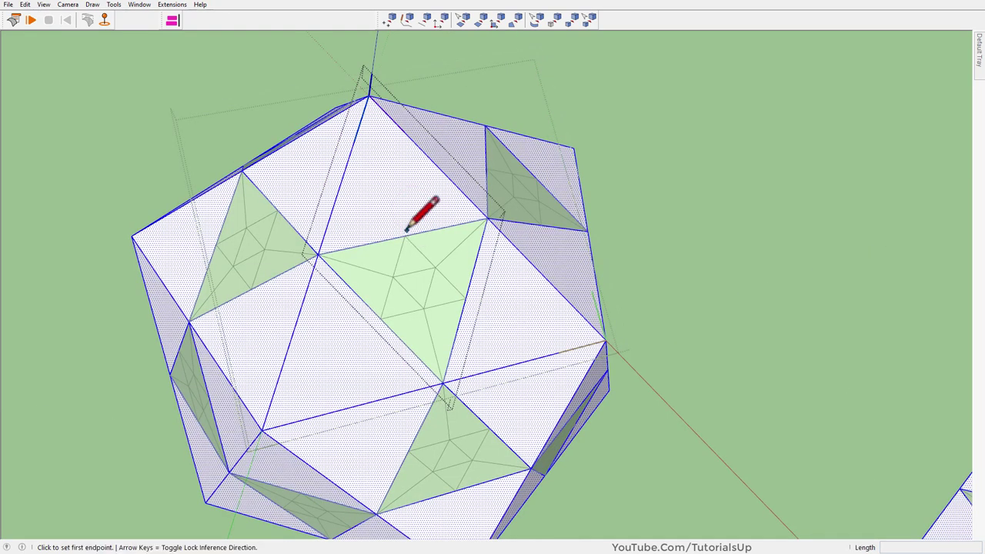
pyautogui.click(405, 235)
pyautogui.click(370, 98)
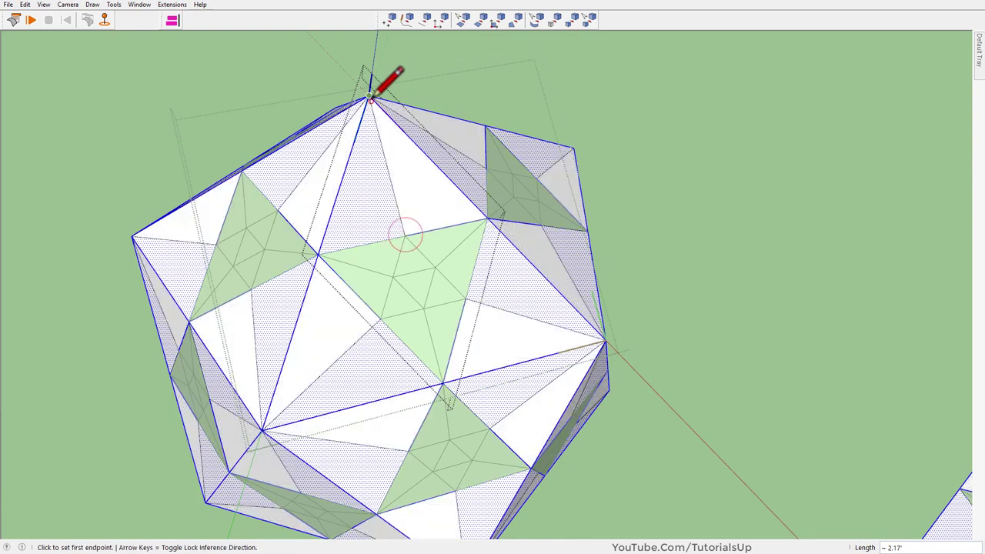
pyautogui.click(484, 219)
pyautogui.click(345, 172)
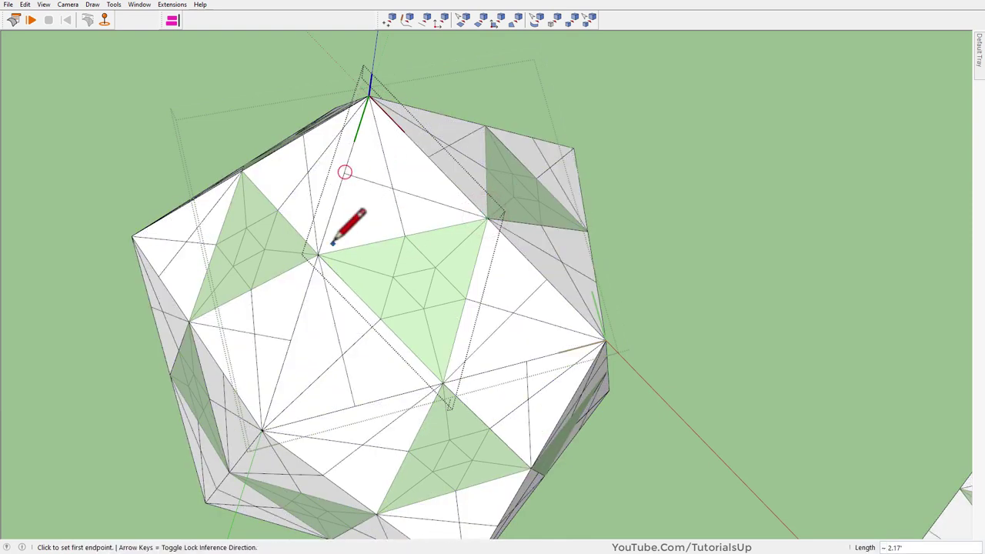
pyautogui.click(428, 156)
pyautogui.click(412, 234)
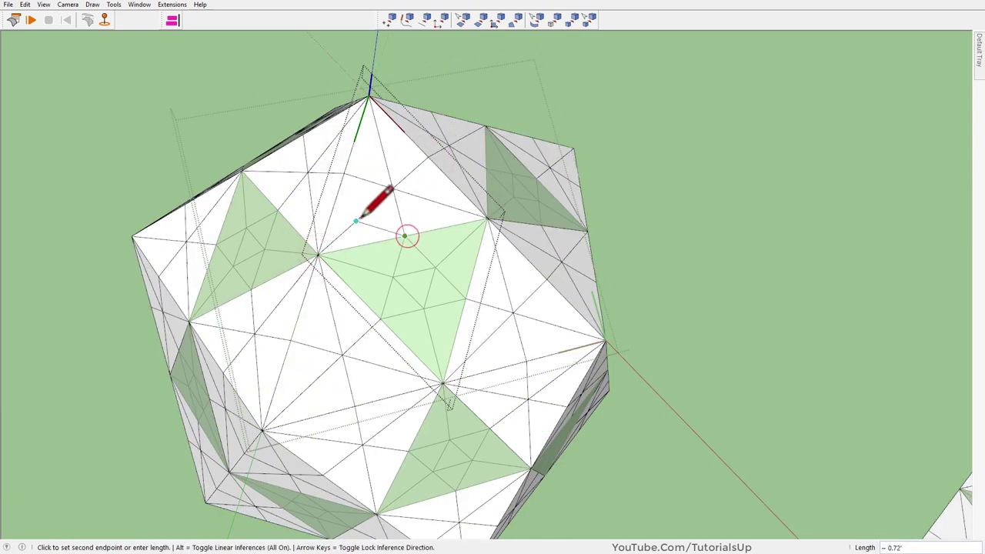
pyautogui.click(346, 175)
pyautogui.click(384, 132)
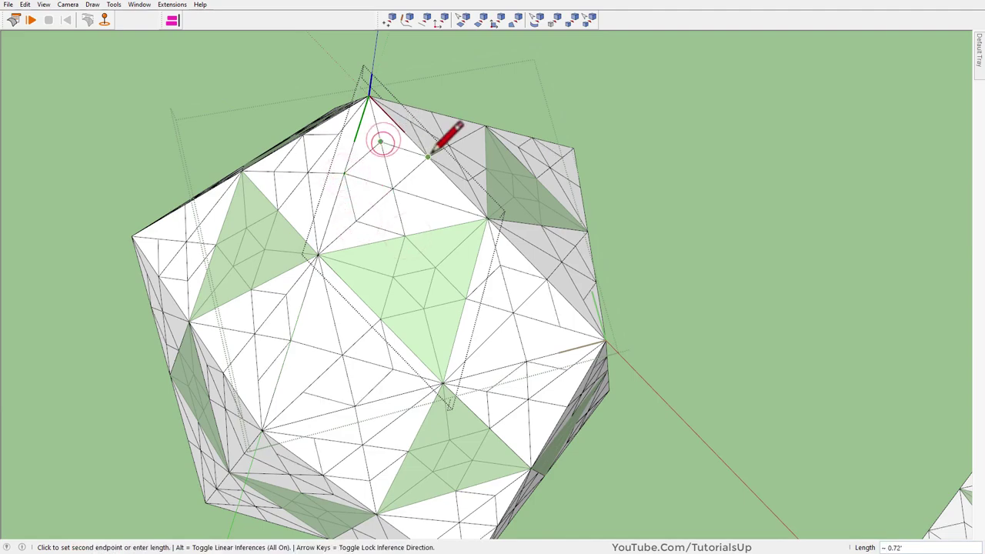
# Step: Orbit out to an overall view and open the Default Tray showing the colour materials
pyautogui.moveTo(417, 208)
pyautogui.mouseDown(button='middle')
pyautogui.moveTo(329, 241)
pyautogui.moveTo(519, 285)
pyautogui.mouseUp(button='middle')
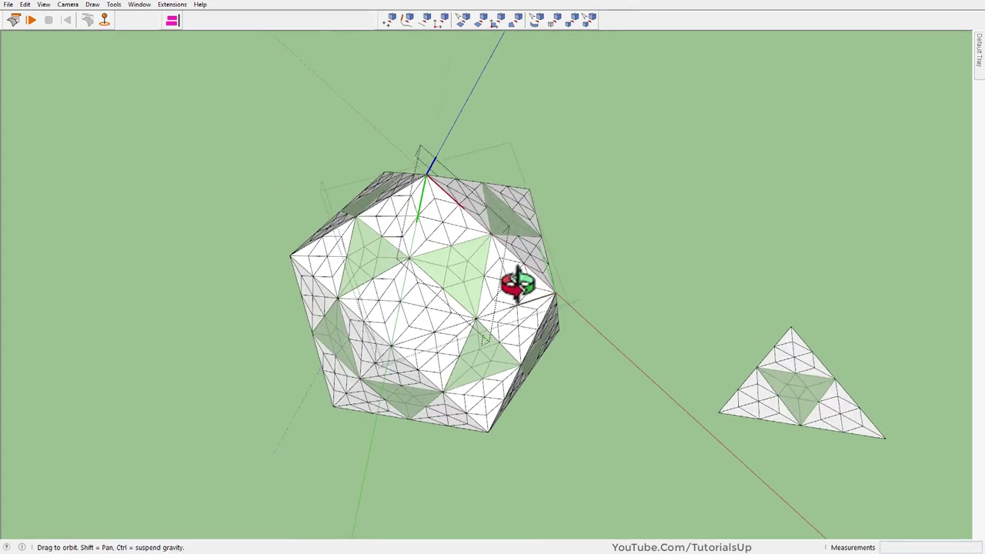
pyautogui.moveTo(406, 211); pyautogui.dragTo(465, 289, button='middle')
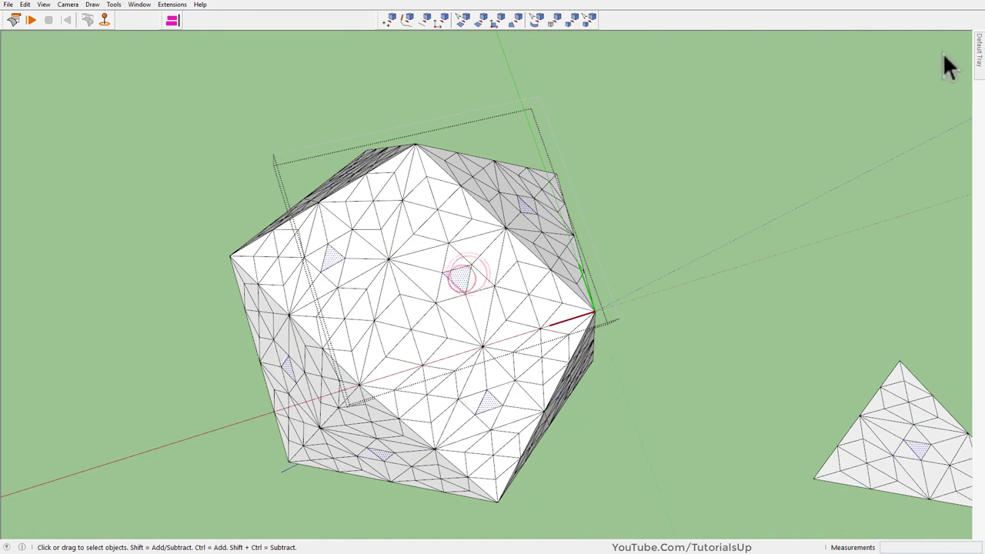
pyautogui.click(979, 53)
# Step: Paint several diamond faces of the pattern dark grey
pyautogui.scroll(-5, 918, 288)
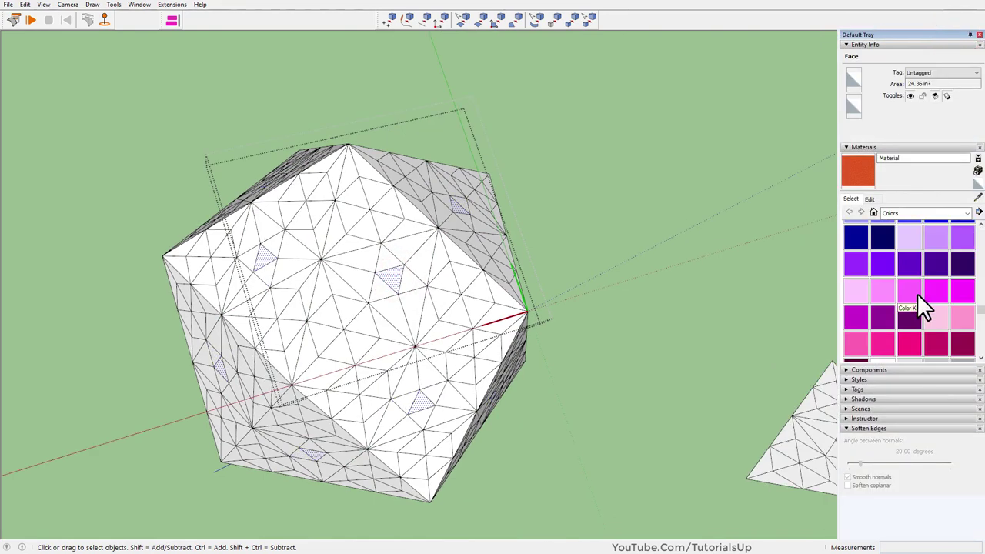
pyautogui.scroll(-3, 919, 301)
pyautogui.click(935, 336)
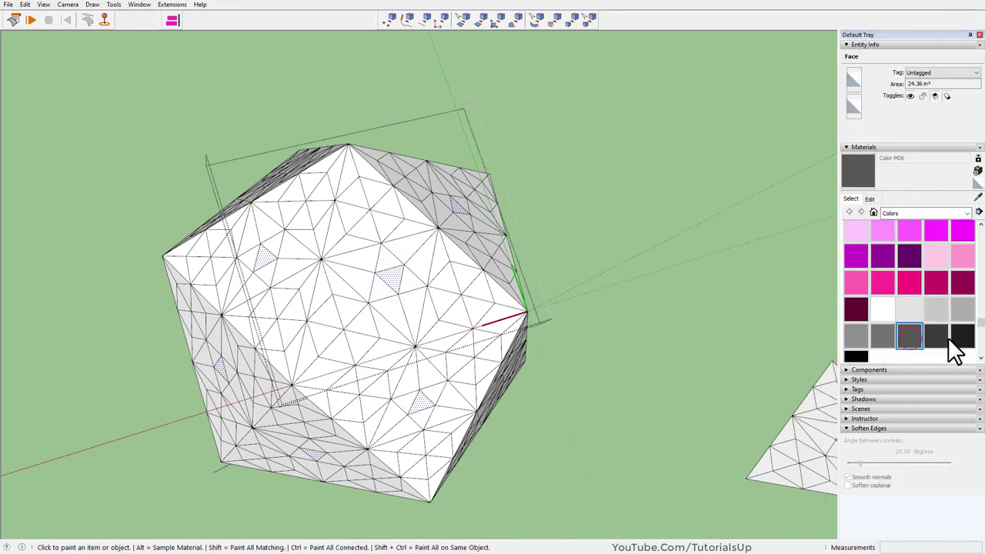
pyautogui.click(391, 271)
pyautogui.click(364, 223)
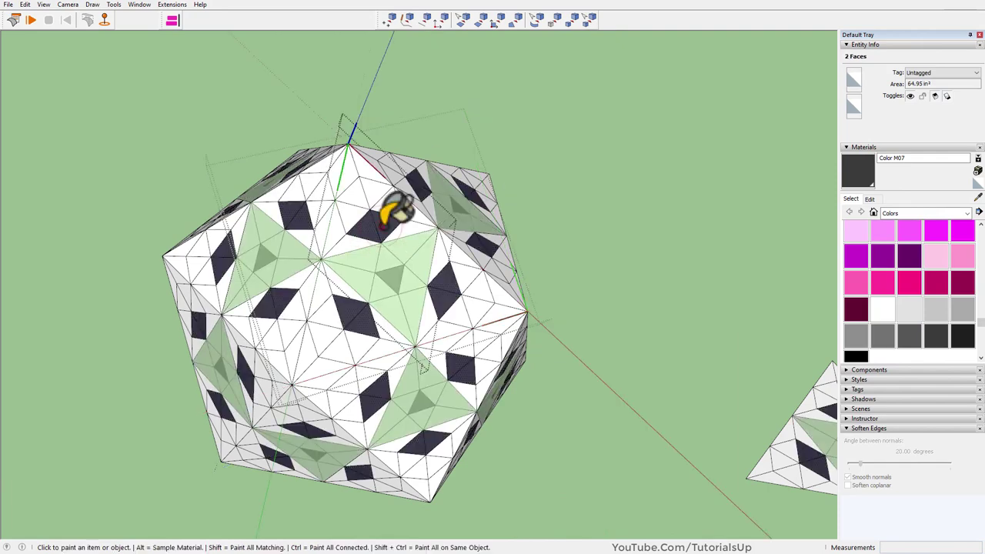
# Step: Leave component editing and paint the small diamond faces red
pyautogui.press('space')
pyautogui.press('Escape')
pyautogui.scroll(3, 934, 306)
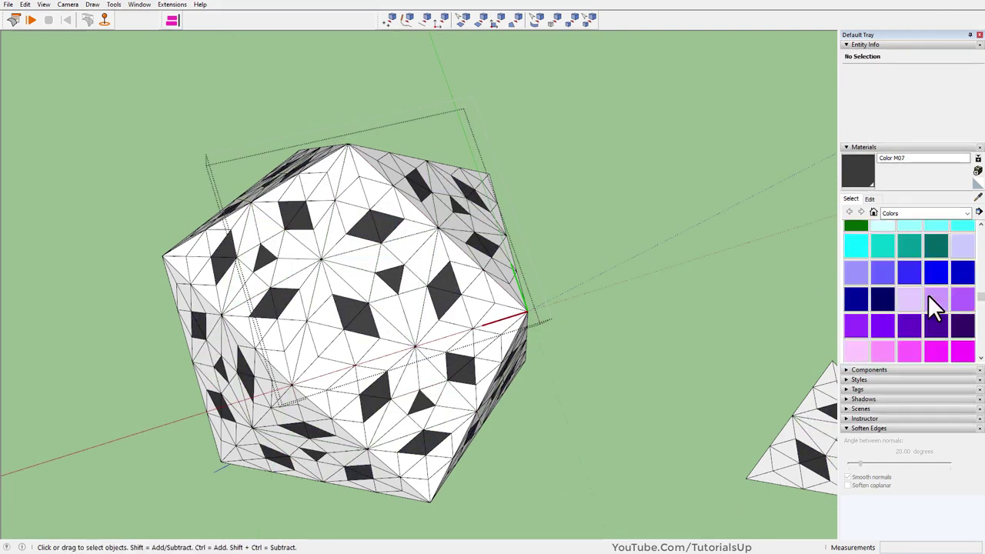
pyautogui.scroll(3, 954, 261)
pyautogui.click(963, 234)
pyautogui.press('m')
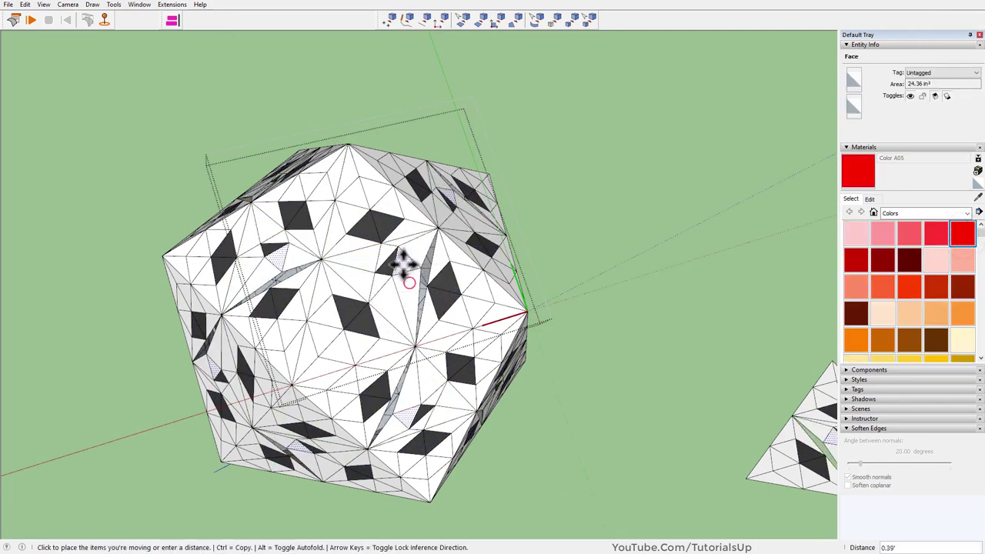
pyautogui.press('space')
pyautogui.press('b')
pyautogui.click(394, 274)
# Step: Select more pattern faces and paint them purple
pyautogui.moveTo(408, 279); pyautogui.dragTo(519, 244, button='middle')
pyautogui.press('space')
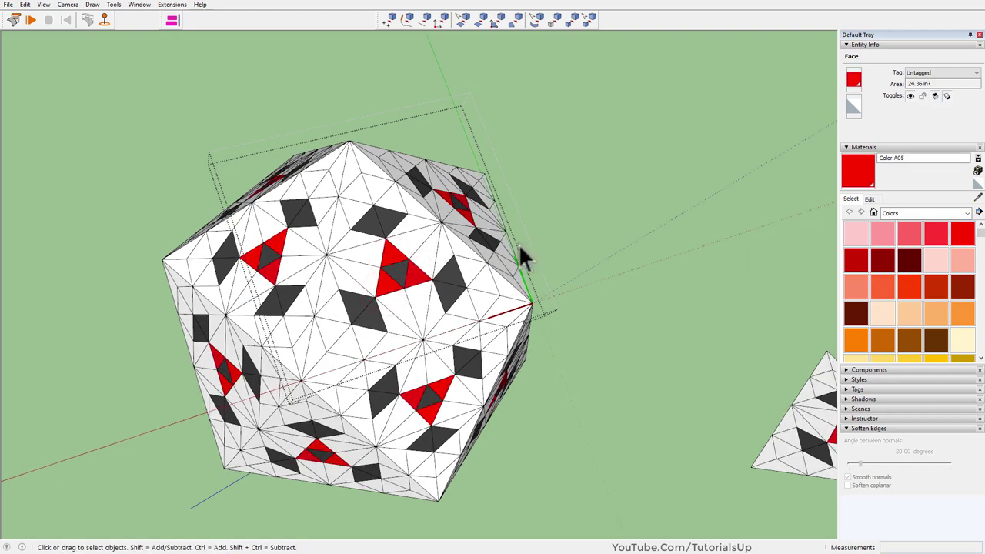
pyautogui.click(520, 244)
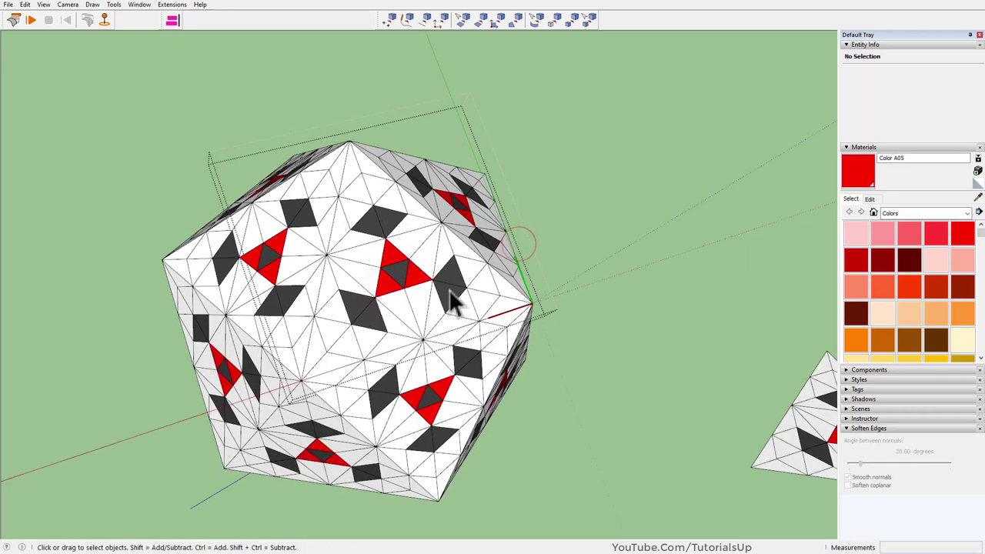
pyautogui.click(374, 258)
pyautogui.scroll(-3, 902, 291)
pyautogui.scroll(-5, 896, 276)
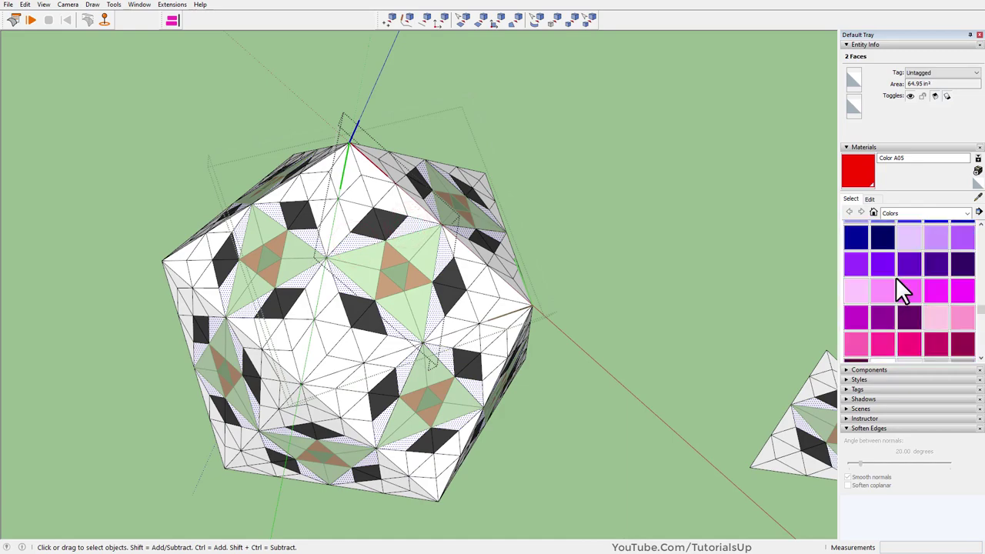
pyautogui.click(963, 245)
pyautogui.click(403, 249)
# Step: Repaint yellow triangles with cyan Color H04, orbiting around to reach more of them
pyautogui.moveTo(403, 248)
pyautogui.mouseDown(button='middle')
pyautogui.moveTo(352, 248)
pyautogui.moveTo(360, 214)
pyautogui.moveTo(380, 217)
pyautogui.mouseUp(button='middle')
pyautogui.press('space')
pyautogui.click(360, 214)
pyautogui.click(358, 179)
pyautogui.scroll(5, 927, 292)
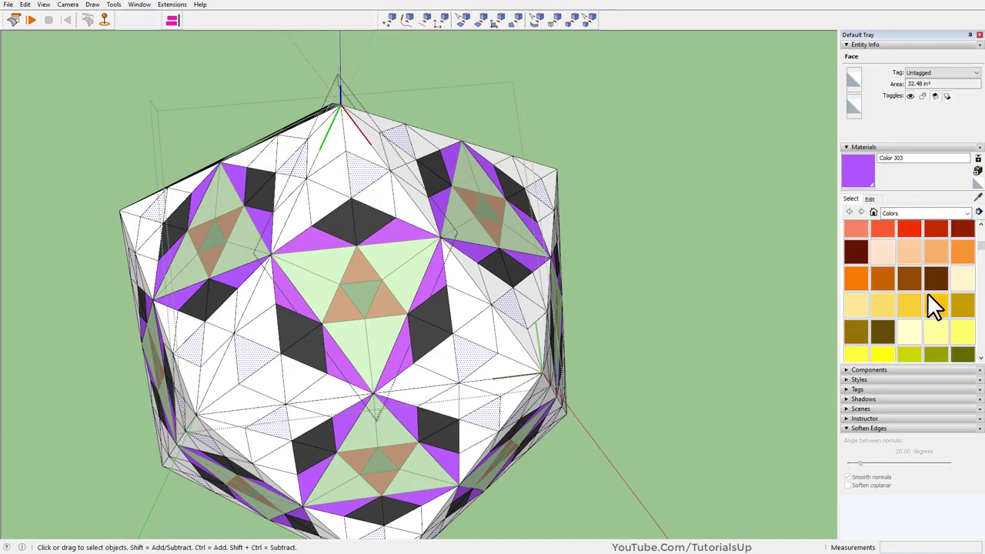
pyautogui.click(883, 353)
pyautogui.moveTo(368, 158); pyautogui.dragTo(362, 146, button='middle')
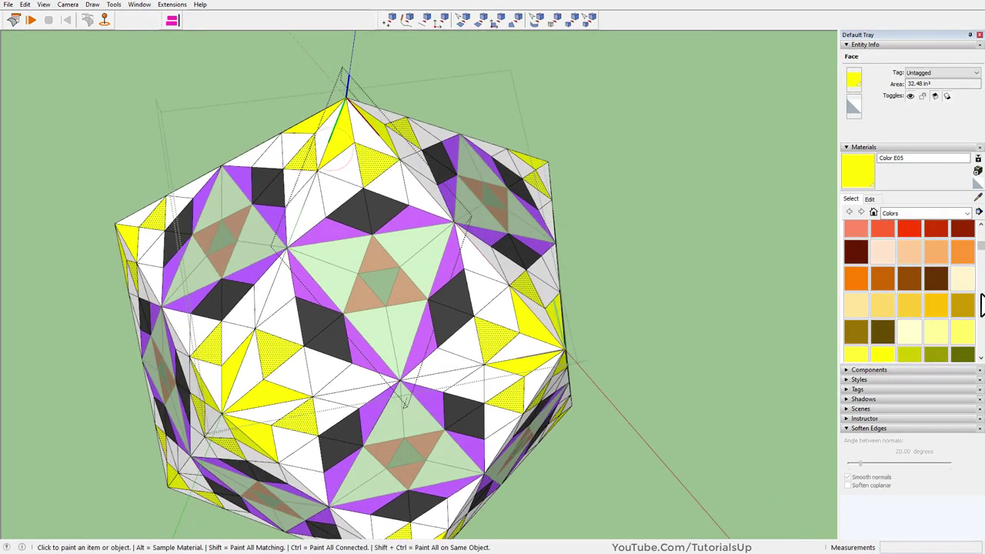
pyautogui.scroll(-5, 968, 301)
pyautogui.click(856, 307)
pyautogui.click(385, 114)
pyautogui.moveTo(384, 114)
pyautogui.mouseDown(button='middle')
pyautogui.moveTo(425, 228)
pyautogui.moveTo(391, 331)
pyautogui.moveTo(395, 288)
pyautogui.moveTo(369, 286)
pyautogui.moveTo(290, 419)
pyautogui.mouseUp(button='middle')
pyautogui.scroll(-3, 352, 347)
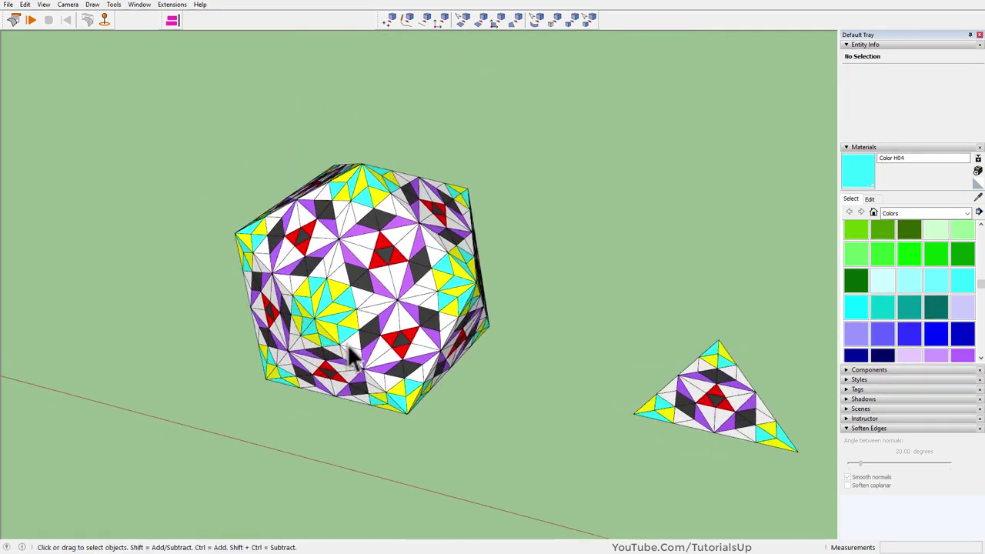
pyautogui.scroll(-2, 469, 391)
# Step: Copy the 20 icosahedron components and paste the copy beside the original
pyautogui.moveTo(509, 449); pyautogui.dragTo(250, 170)
pyautogui.scroll(-2, 360, 254)
pyautogui.hotkey('ctrl', 'c')
pyautogui.hotkey('ctrl', 'v')
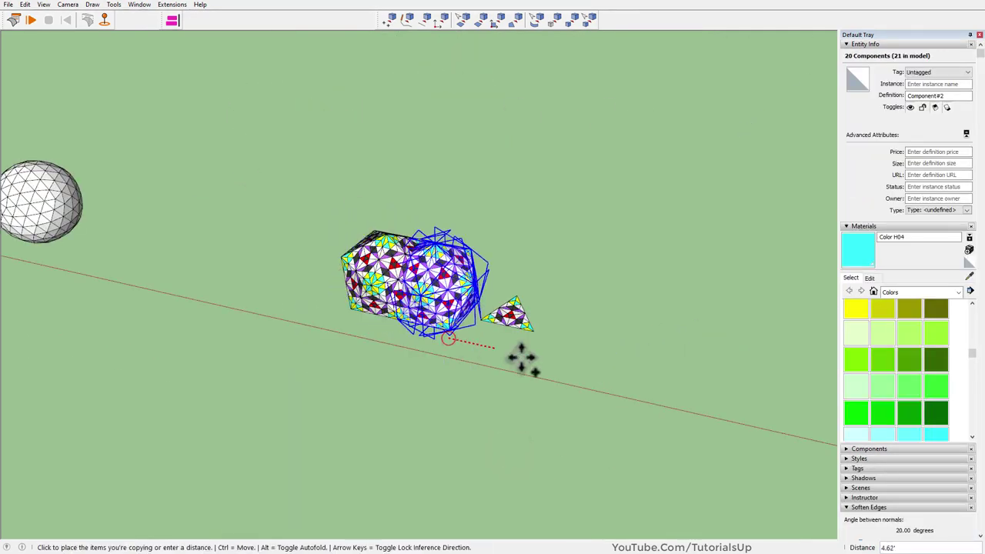
pyautogui.click(193, 290)
pyautogui.rightClick(490, 260)
pyautogui.press('Escape')
pyautogui.moveTo(392, 262); pyautogui.dragTo(750, 492, button='middle')
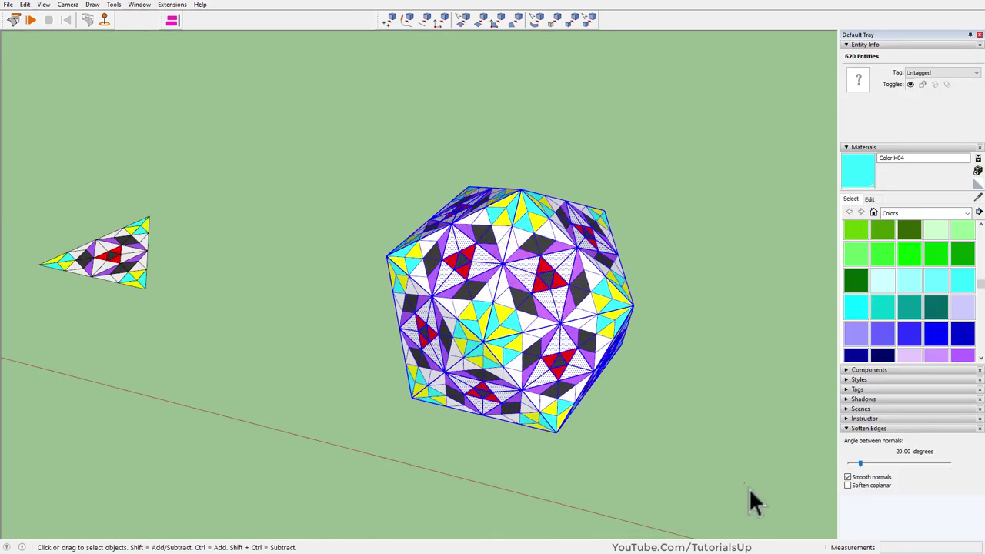
# Step: Explode the pasted copy and regroup its loose faces as one group
pyautogui.rightClick(569, 339)
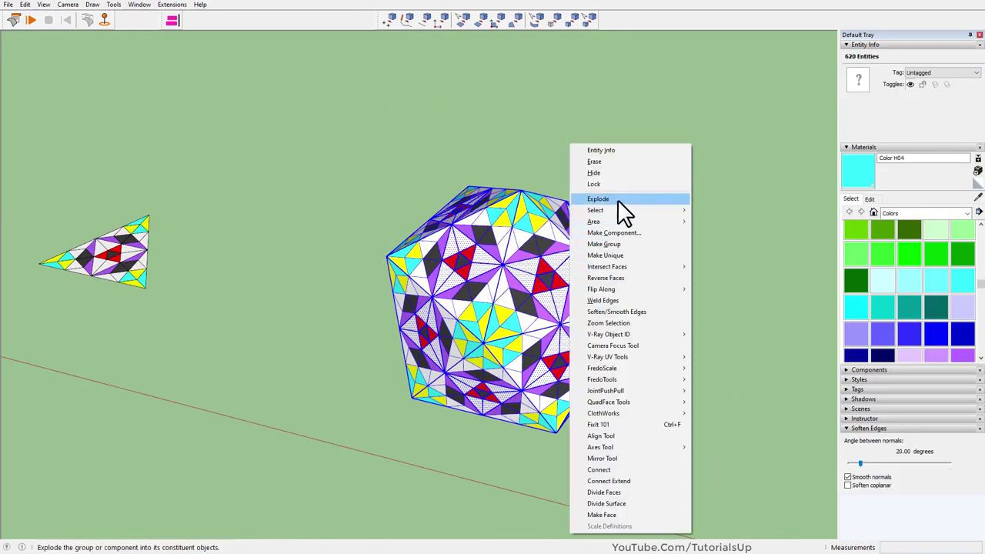
pyautogui.click(618, 201)
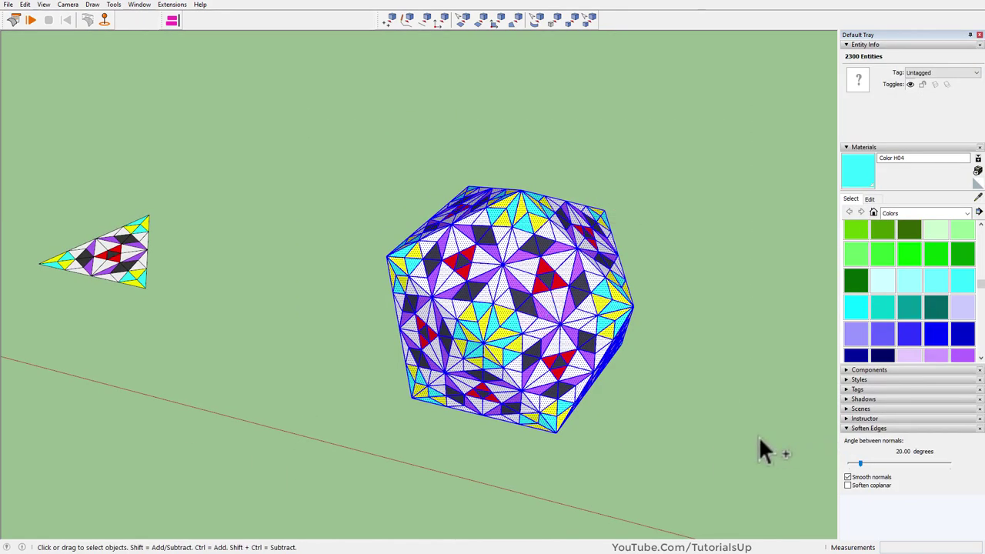
pyautogui.rightClick(567, 323)
pyautogui.click(624, 283)
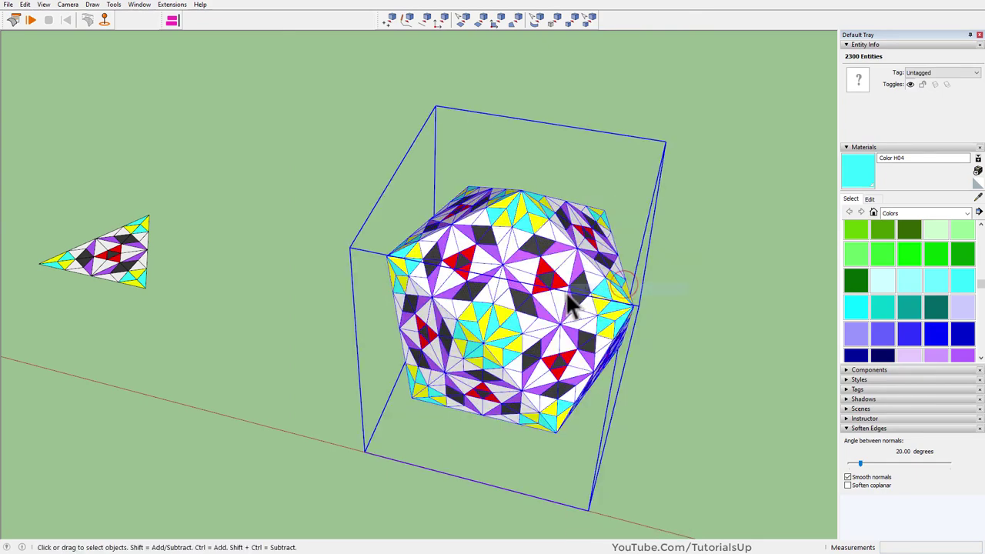
pyautogui.rightClick(570, 304)
pyautogui.moveTo(597, 470)
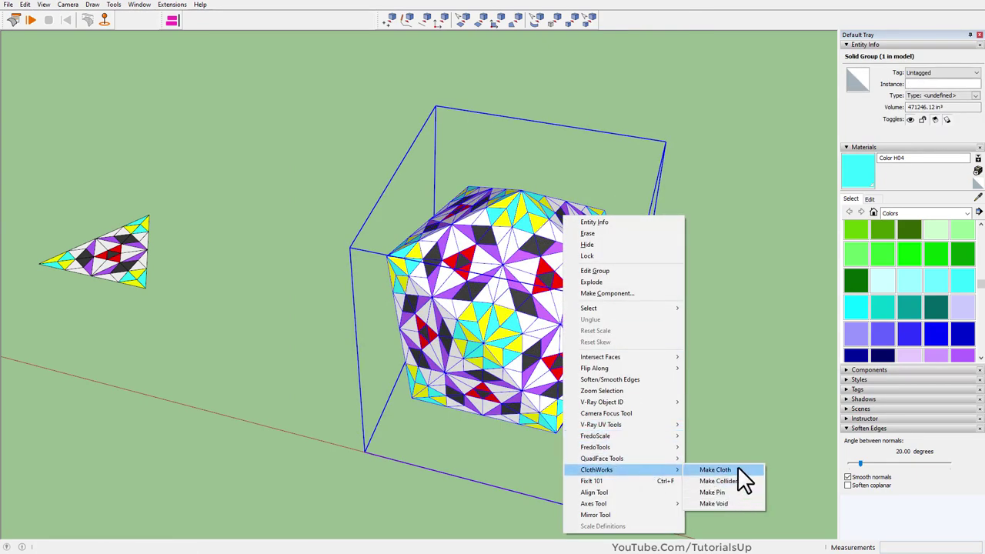
# Step: Make the group a ClothWorks cloth and set its Stretch to 0.06
pyautogui.click(737, 467)
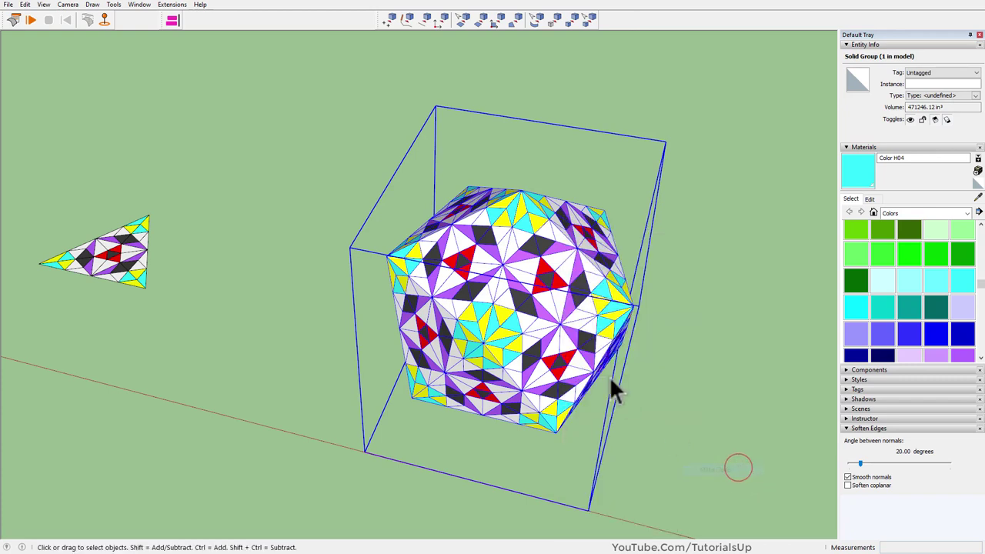
pyautogui.click(17, 20)
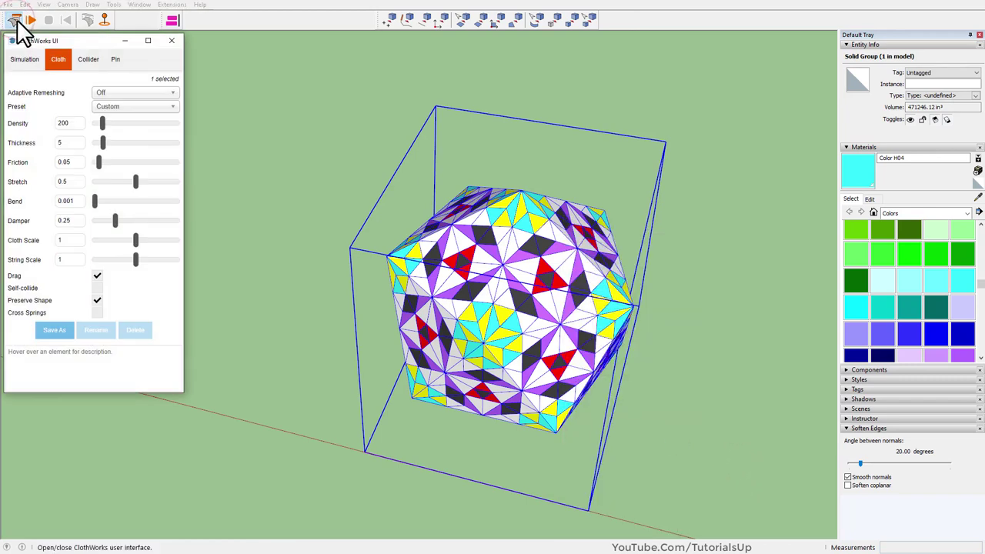
pyautogui.click(24, 59)
pyautogui.click(58, 59)
pyautogui.write('0')
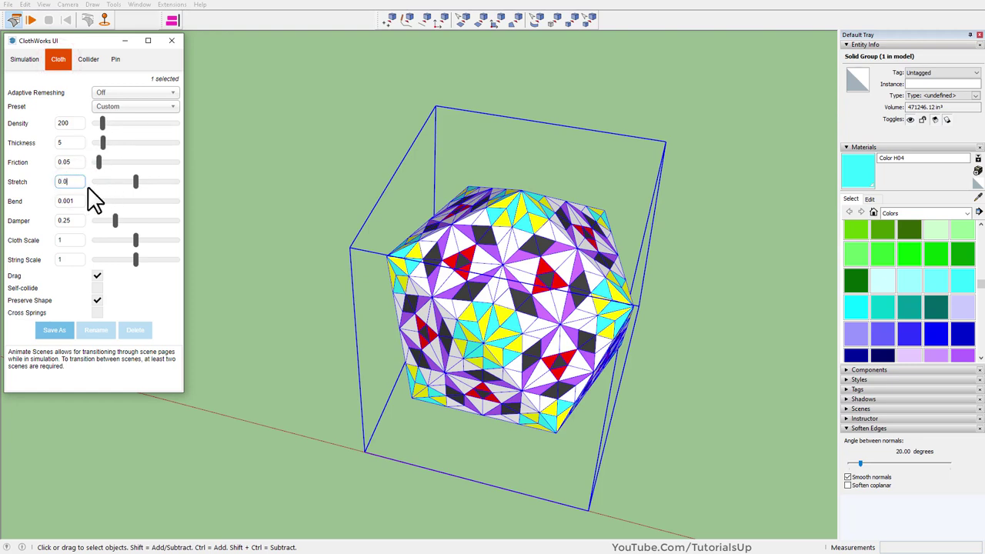
pyautogui.write('.06')
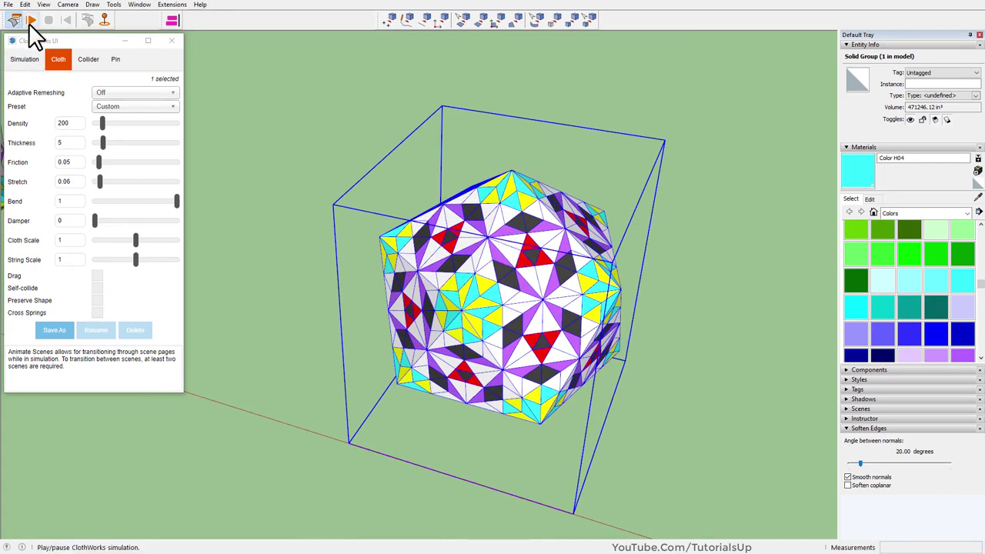
# Step: Test-inflate the selected cloth, adjust Stretch, then reset it to its original shape
pyautogui.click(29, 22)
pyautogui.click(521, 306)
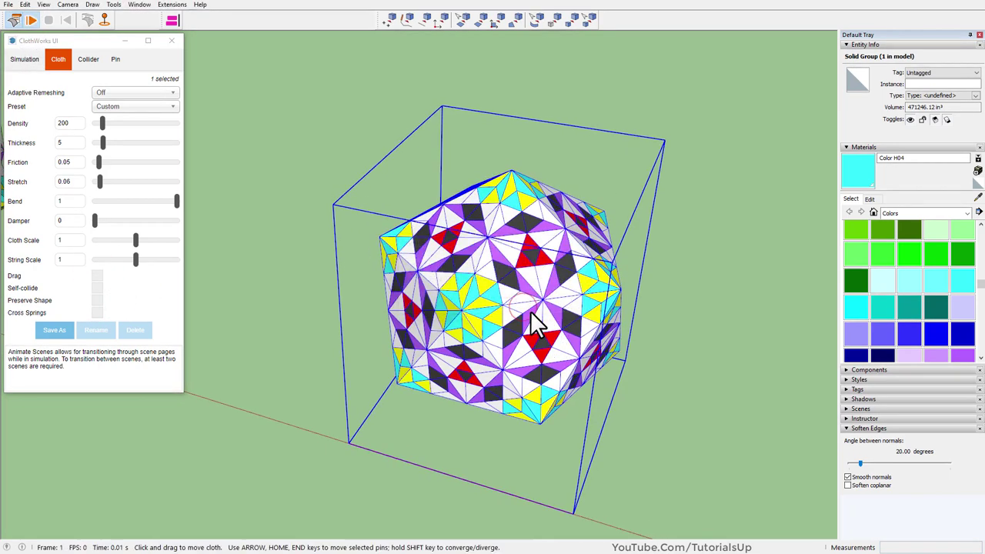
pyautogui.moveTo(510, 315); pyautogui.dragTo(527, 260)
pyautogui.moveTo(525, 259); pyautogui.dragTo(521, 346, button='middle')
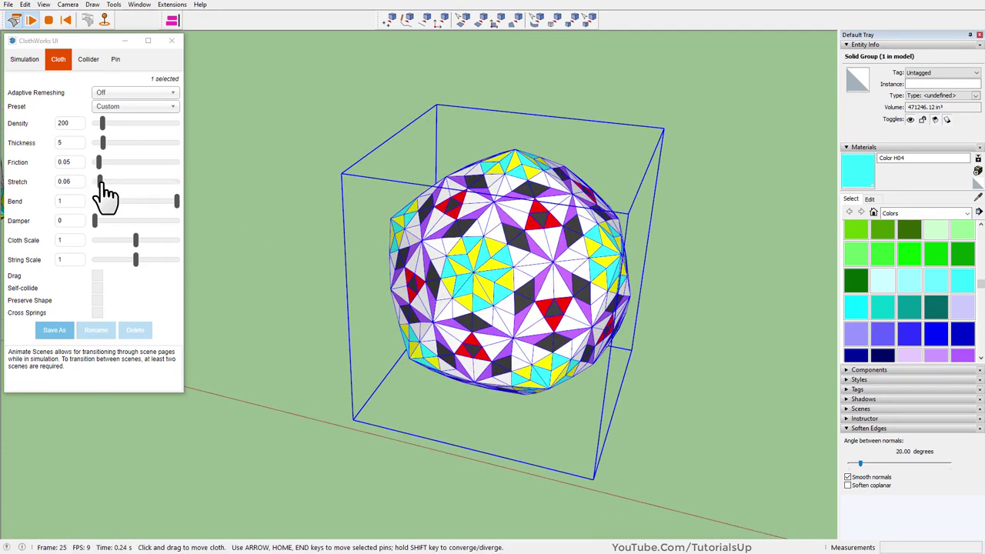
pyautogui.moveTo(99, 185)
pyautogui.mouseDown()
pyautogui.moveTo(120, 184)
pyautogui.moveTo(88, 185)
pyautogui.mouseUp()
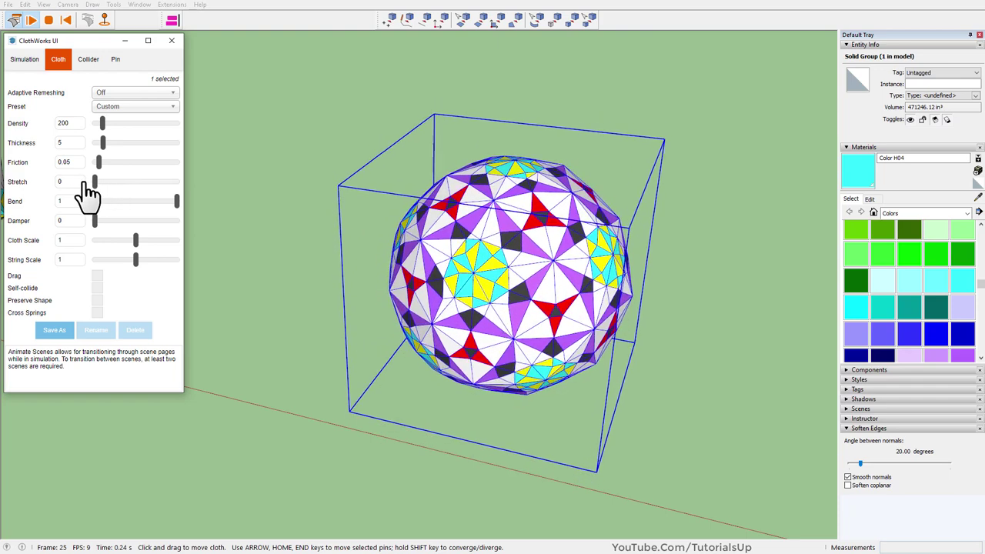
pyautogui.click(63, 18)
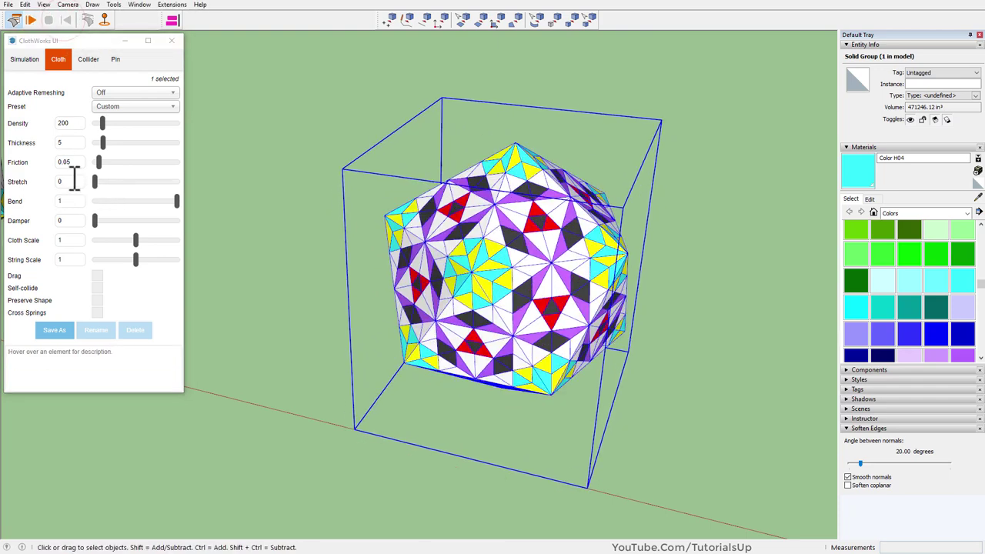
pyautogui.click(71, 183)
pyautogui.write('.06')
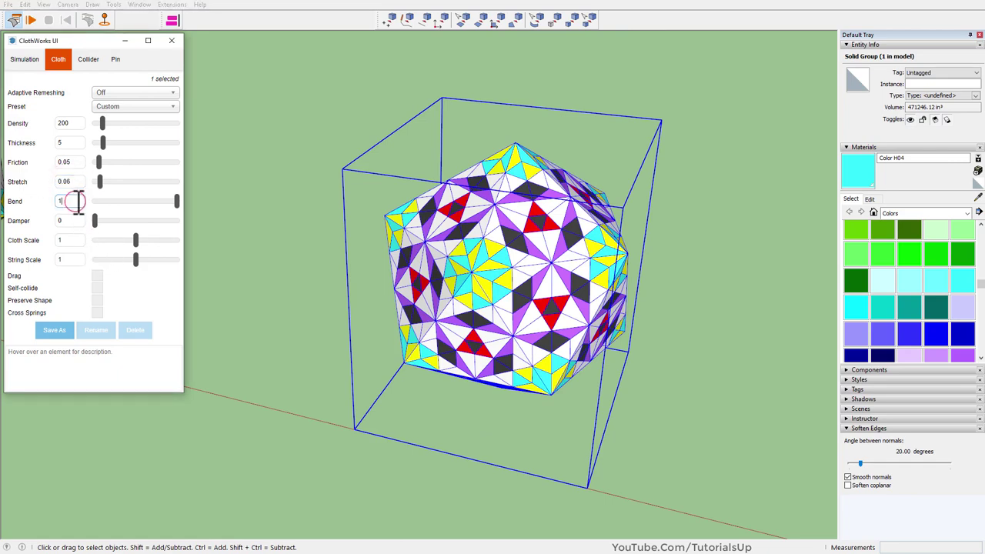
pyautogui.moveTo(427, 262); pyautogui.dragTo(454, 362)
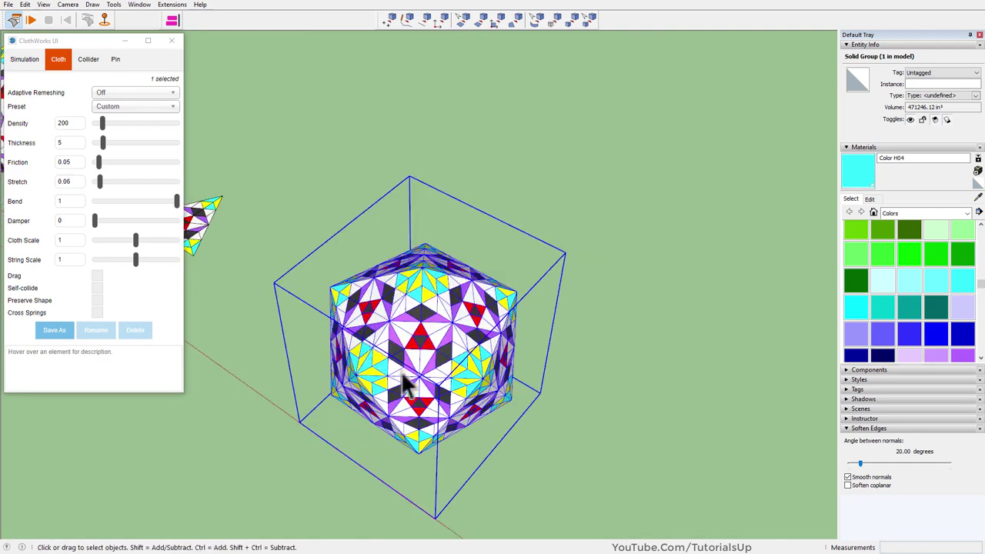
# Step: Sweep a vertical profile circle around a ground circle with Follow Me to form a sphere
pyautogui.press('c')
pyautogui.click(567, 337)
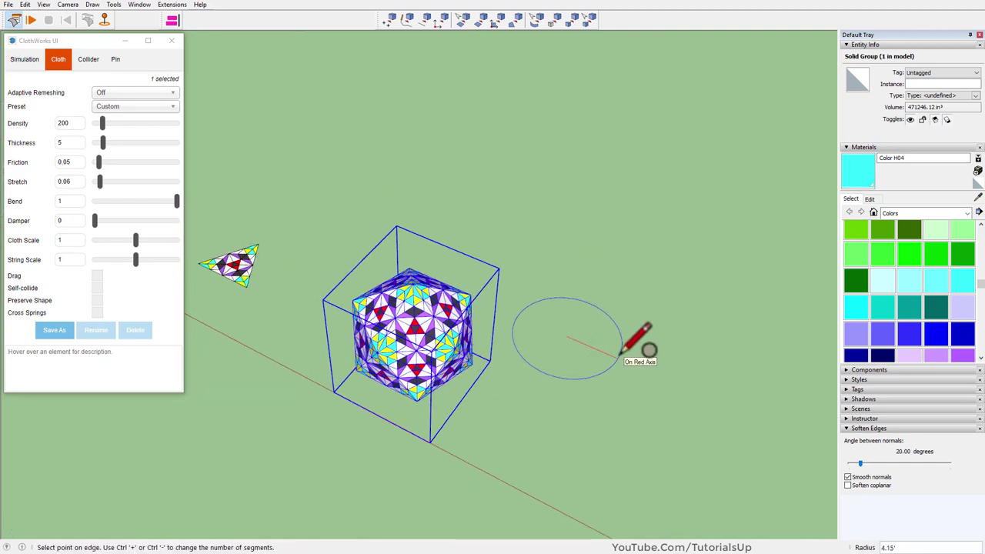
pyautogui.click(621, 356)
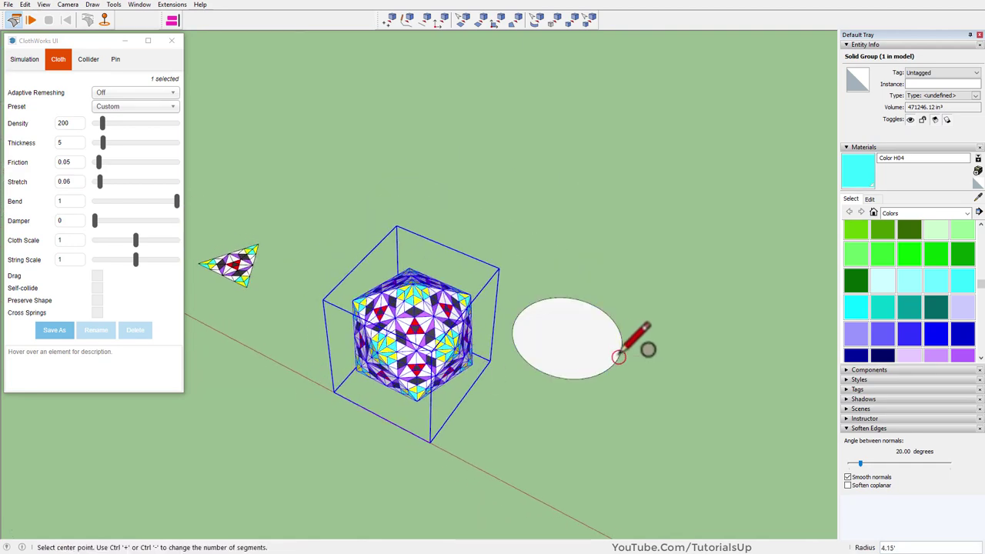
pyautogui.click(568, 334)
pyautogui.scroll(3, 601, 331)
pyautogui.click(665, 358)
pyautogui.press('space')
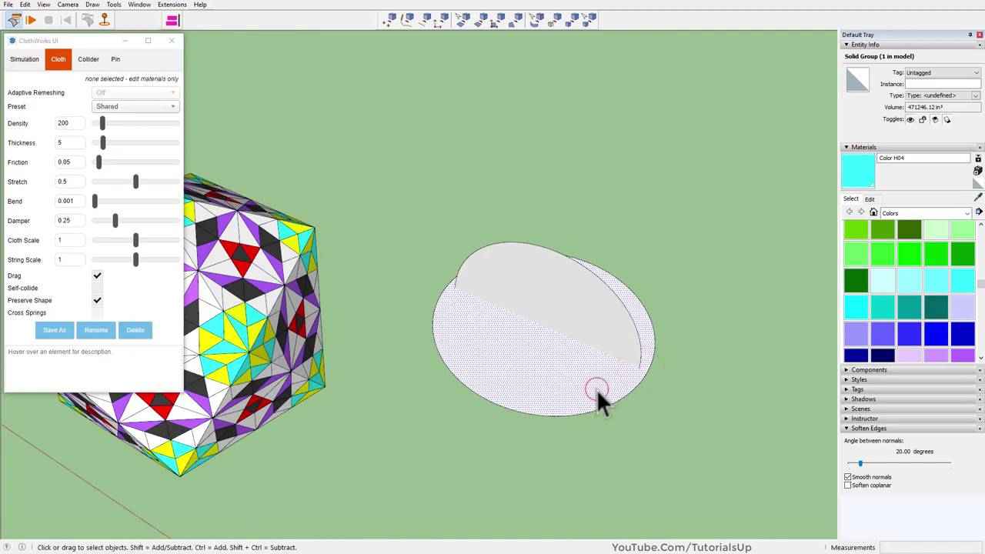
pyautogui.press('f')
pyautogui.click(609, 340)
pyautogui.press('space')
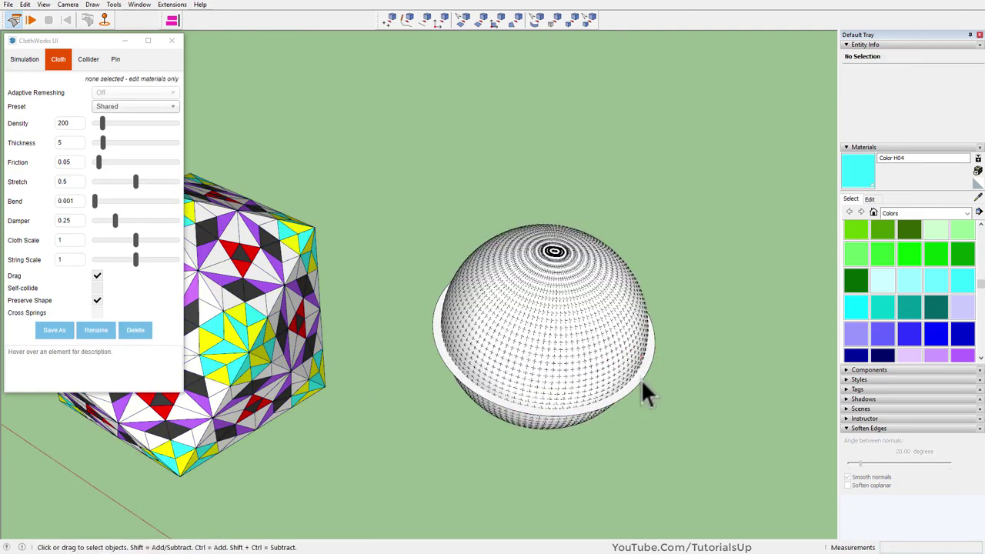
# Step: Delete the leftover ring face and group the whole sphere
pyautogui.click(642, 381)
pyautogui.press('Delete')
pyautogui.tripleClick(577, 330)
pyautogui.rightClick(577, 330)
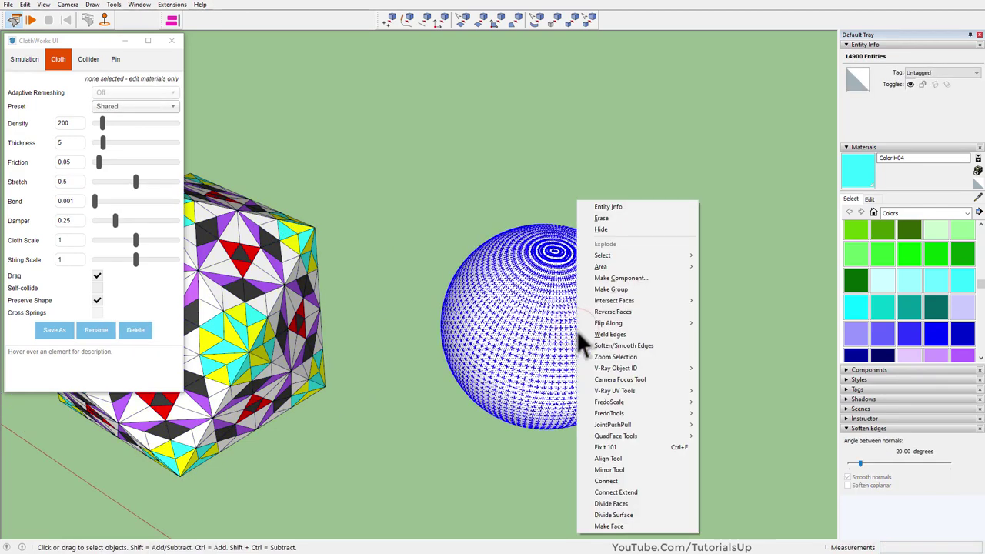
pyautogui.click(636, 289)
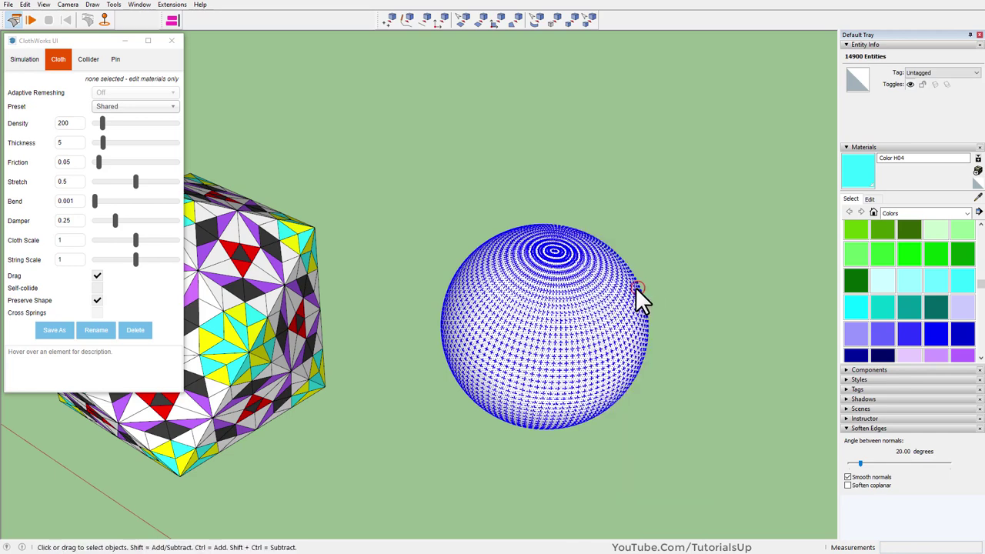
pyautogui.moveTo(543, 282)
pyautogui.mouseDown(button='middle')
pyautogui.moveTo(494, 228)
pyautogui.moveTo(480, 282)
pyautogui.mouseUp(button='middle')
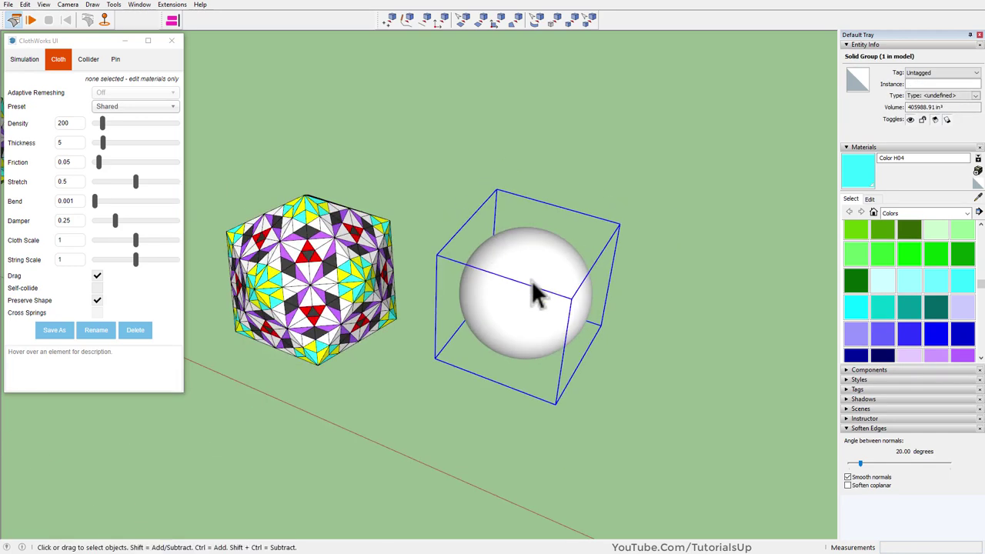
# Step: Make the sphere a collider (thickness 5, friction 0.7) and align the icosahedron centred on it
pyautogui.rightClick(522, 301)
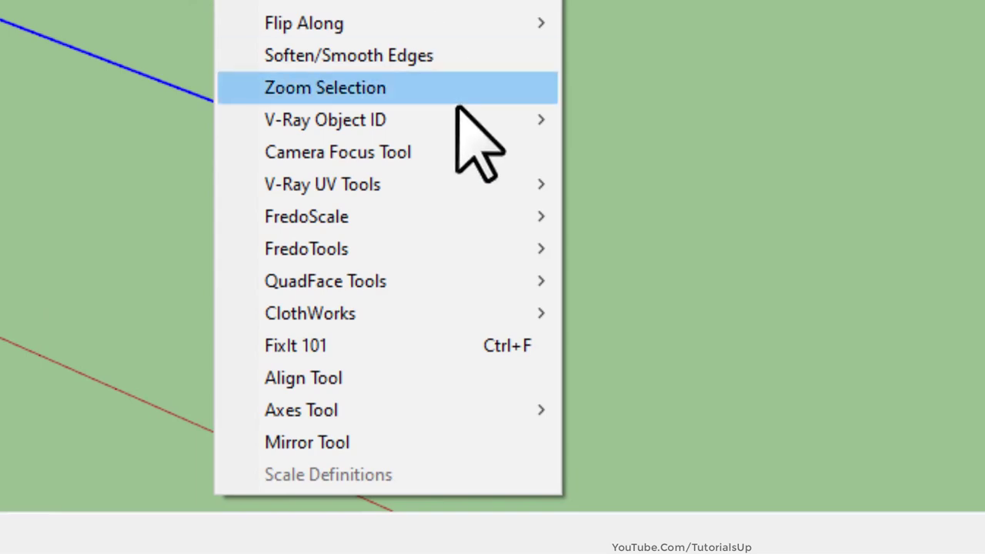
pyautogui.moveTo(310, 313)
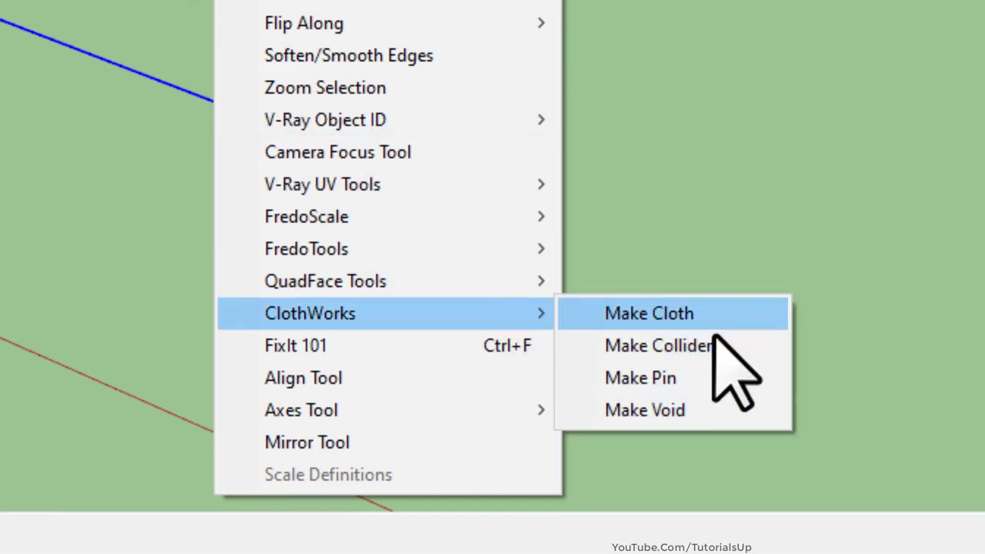
pyautogui.click(714, 348)
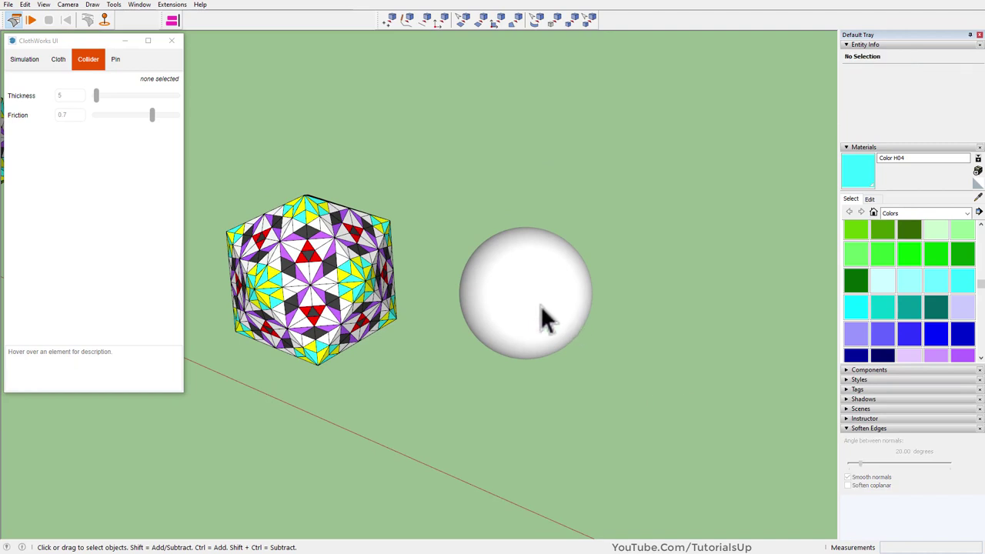
pyautogui.click(535, 302)
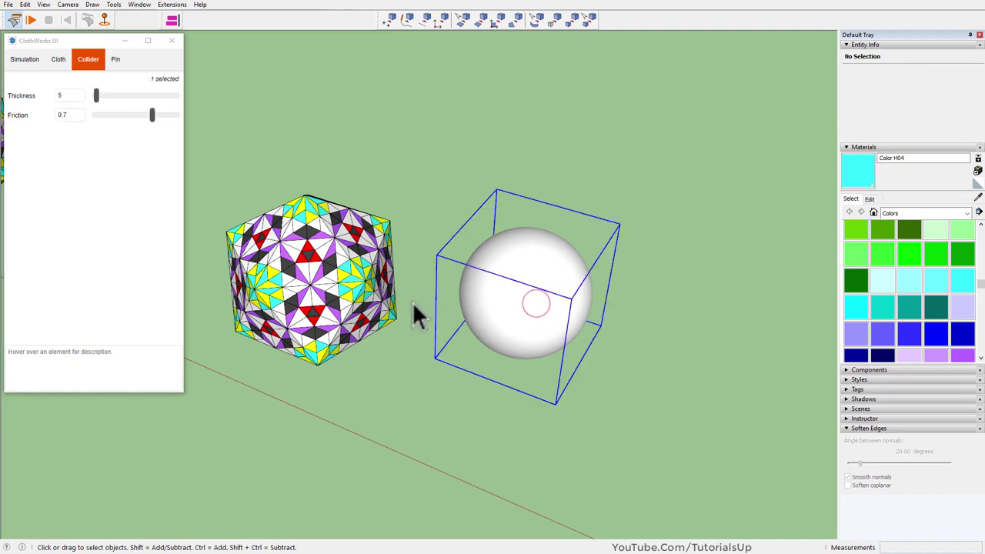
pyautogui.click(573, 405)
pyautogui.moveTo(668, 438); pyautogui.dragTo(308, 179)
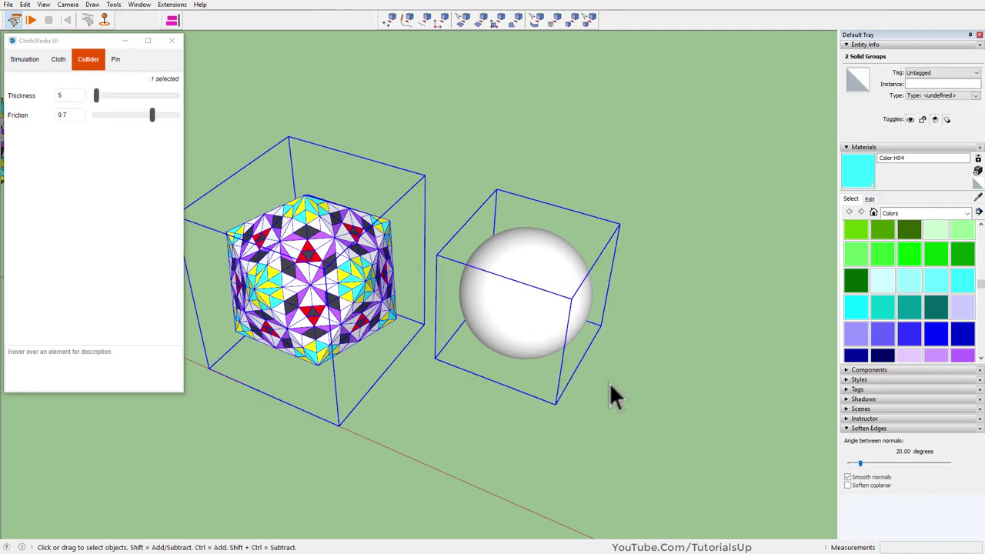
pyautogui.scroll(-2, 639, 389)
pyautogui.scroll(1, 457, 340)
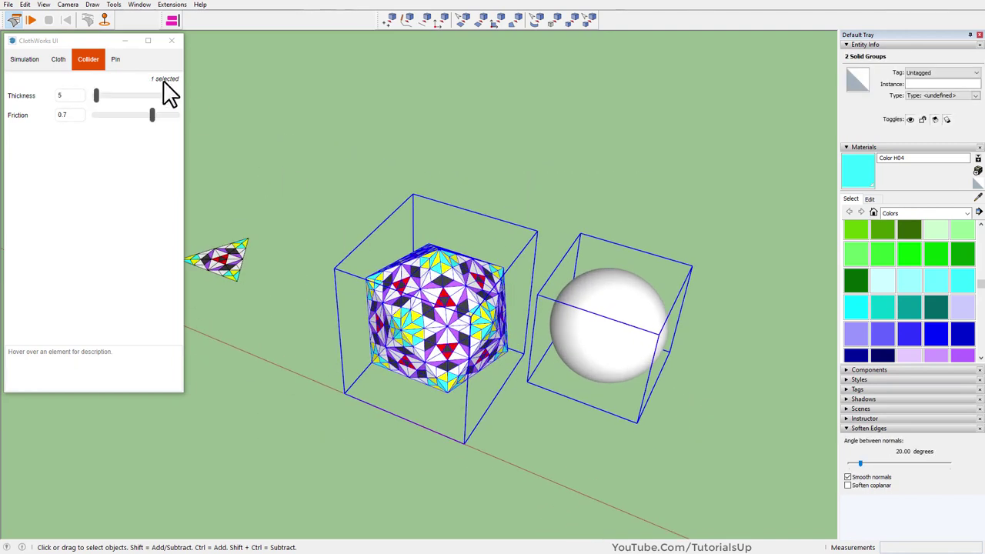
pyautogui.click(172, 21)
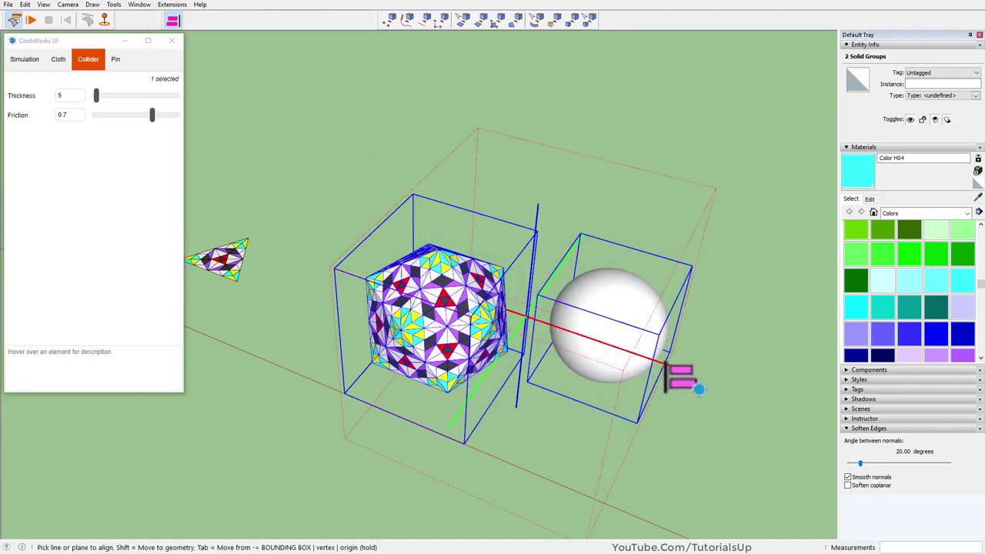
pyautogui.click(576, 233)
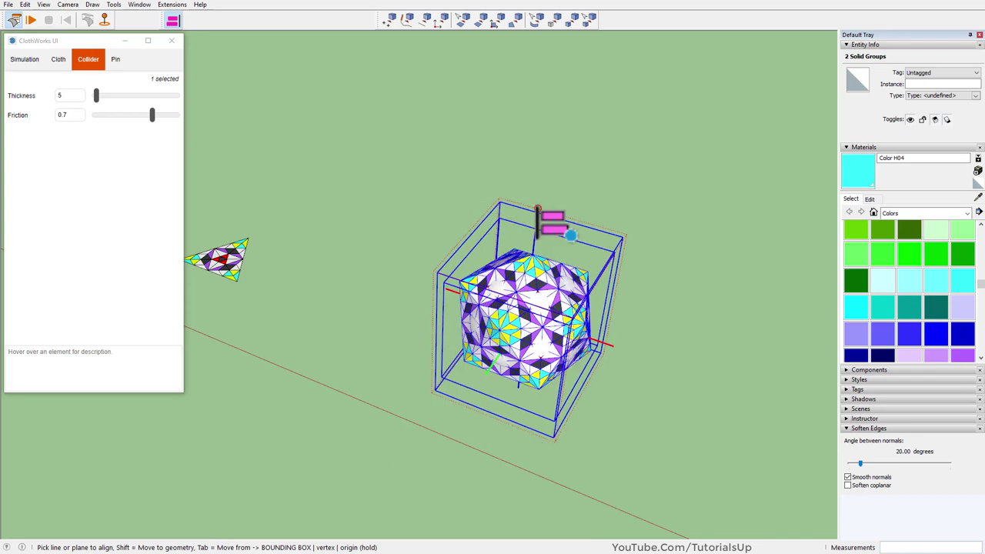
# Step: Scale the collider sphere down to 0.96 so it sits inside the icosahedron
pyautogui.scroll(-3, 464, 261)
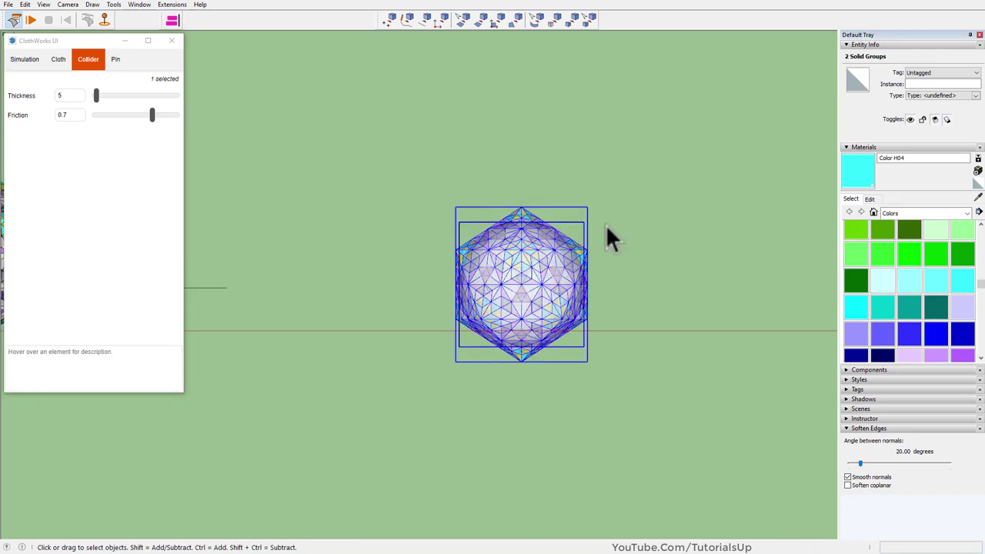
pyautogui.scroll(3, 605, 225)
pyautogui.scroll(2, 516, 237)
pyautogui.press('x')
pyautogui.click(506, 260)
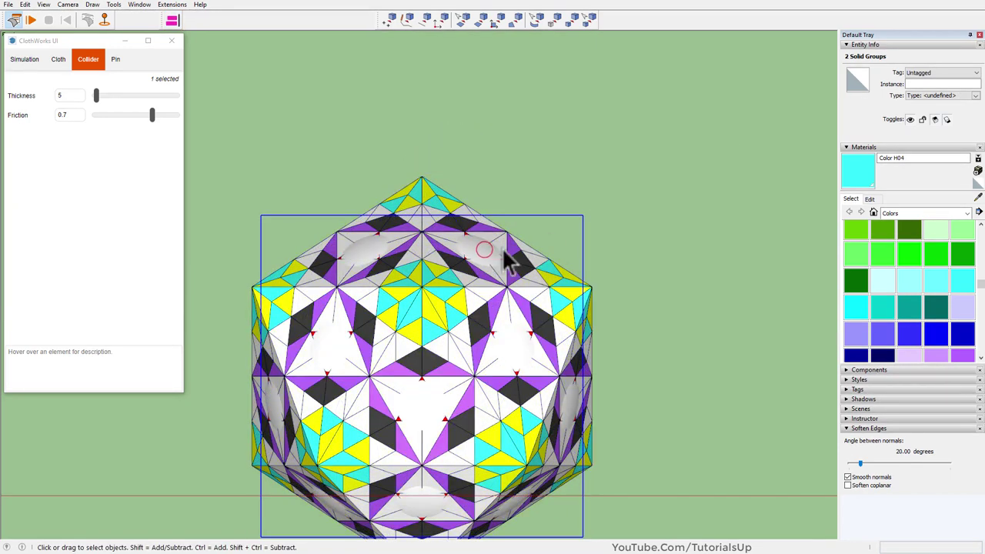
pyautogui.press('s')
pyautogui.click(583, 216)
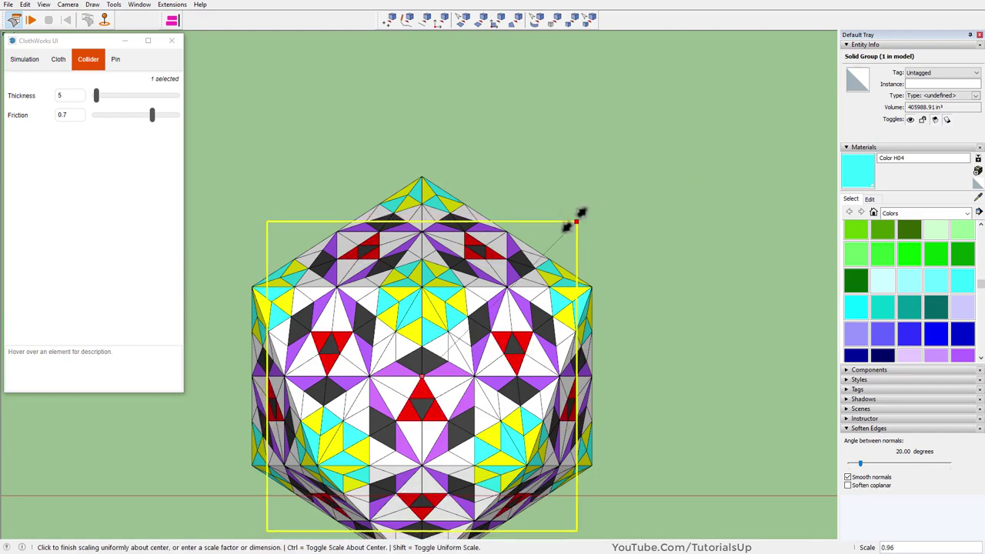
pyautogui.click(578, 218)
pyautogui.press('x')
pyautogui.scroll(-1, 456, 186)
pyautogui.scroll(1, 481, 224)
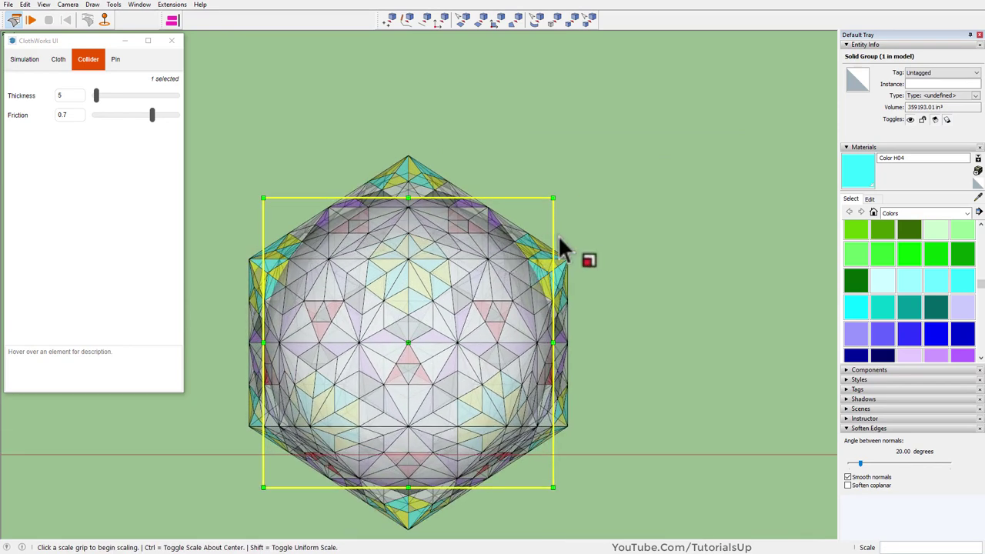
pyautogui.press('space')
# Step: Check the sphere's fit inside and select the patterned icosahedron cloth
pyautogui.moveTo(590, 224); pyautogui.dragTo(546, 308, button='middle')
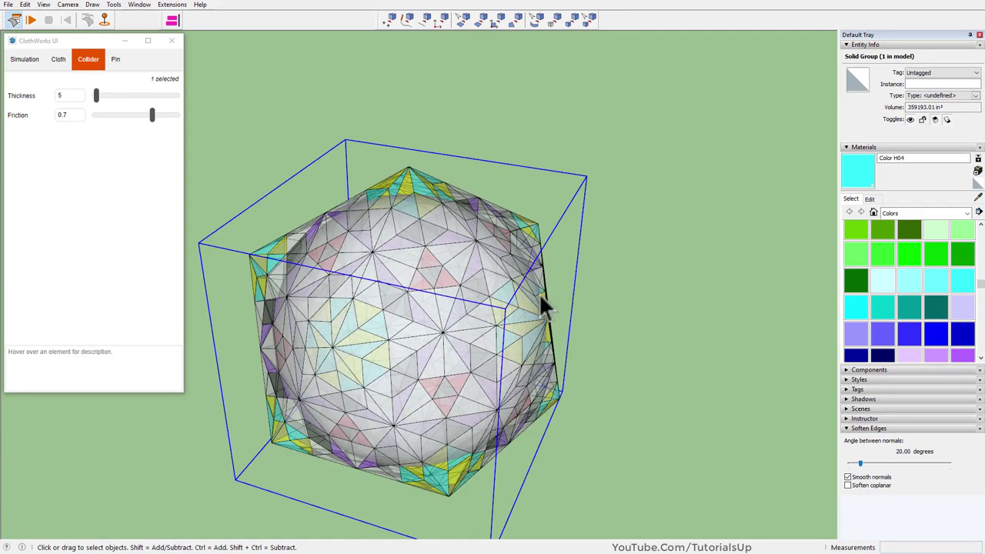
pyautogui.scroll(-2, 628, 307)
pyautogui.scroll(2, 628, 307)
pyautogui.press('x')
pyautogui.click(632, 310)
pyautogui.click(524, 292)
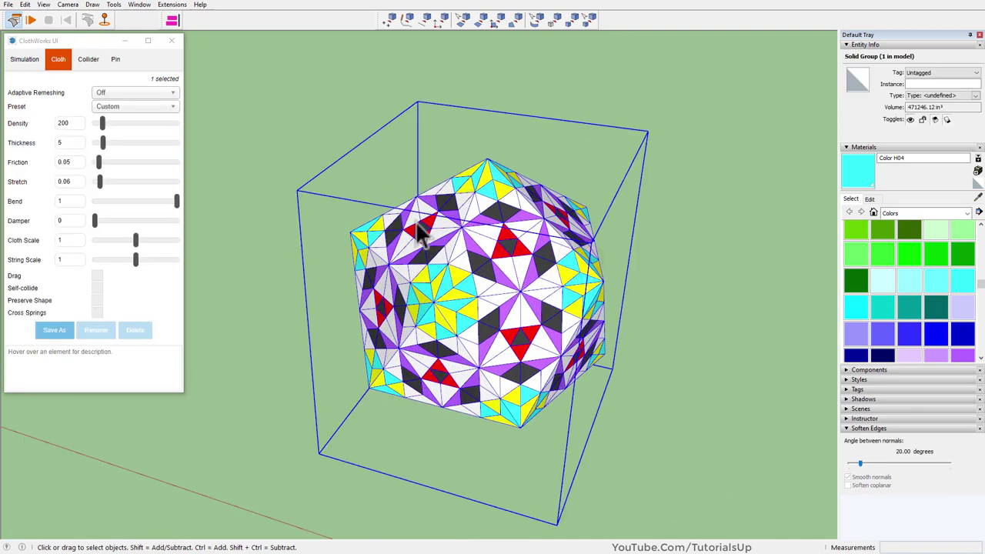
# Step: Simulate the selected cloth and lower its Cloth Scale to 0.538
pyautogui.press('x')
pyautogui.moveTo(451, 259); pyautogui.dragTo(369, 231, button='middle')
pyautogui.press('x')
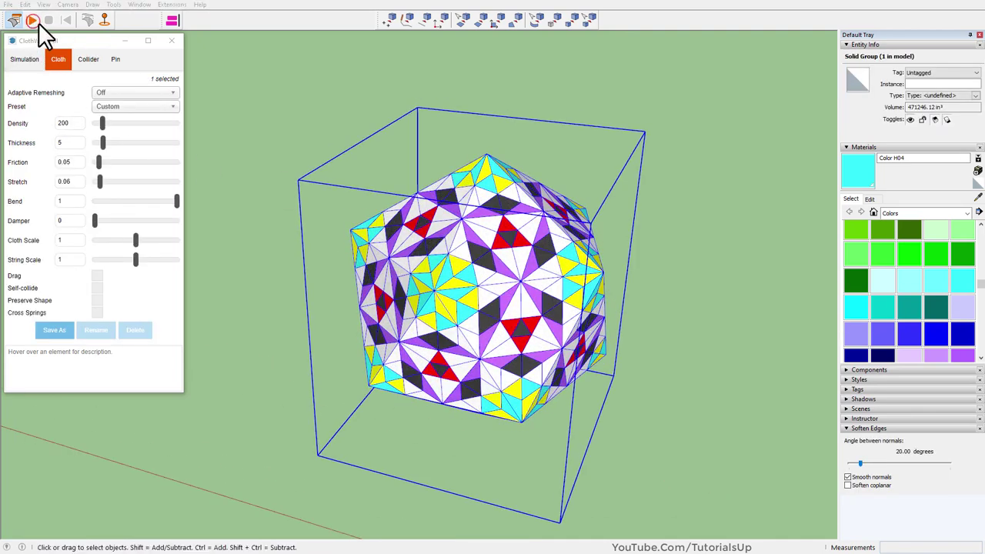
pyautogui.click(37, 21)
pyautogui.click(519, 307)
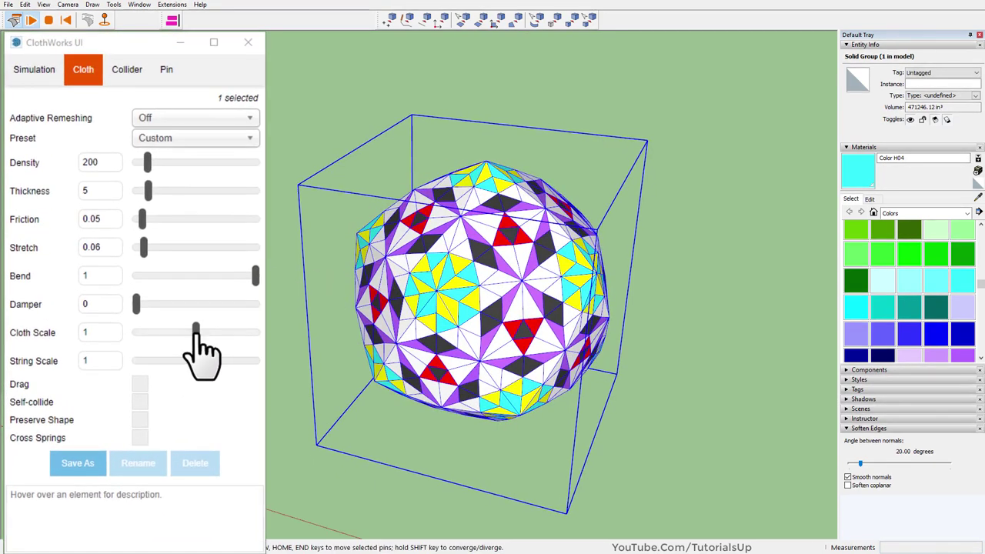
pyautogui.moveTo(197, 337); pyautogui.dragTo(165, 336)
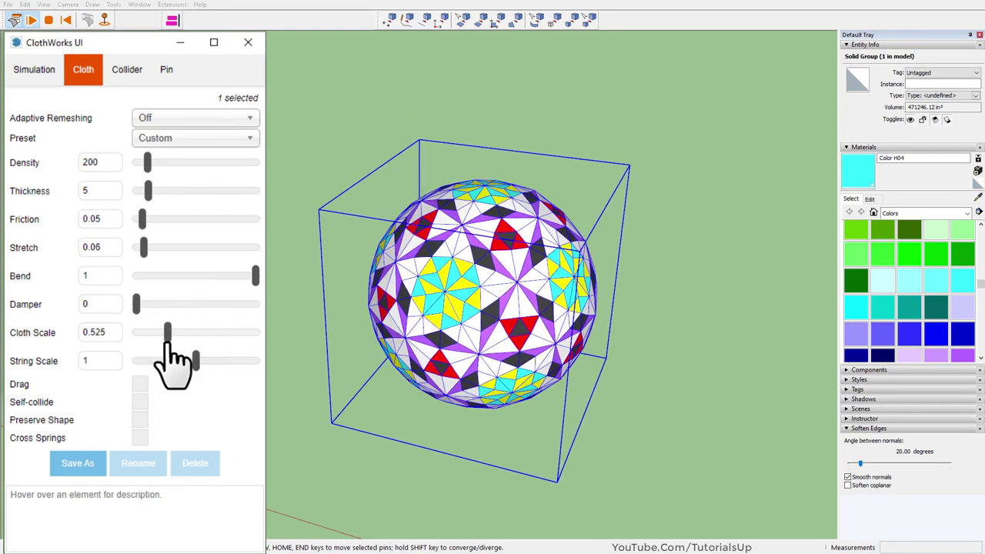
pyautogui.scroll(2, 493, 301)
pyautogui.scroll(2, 500, 292)
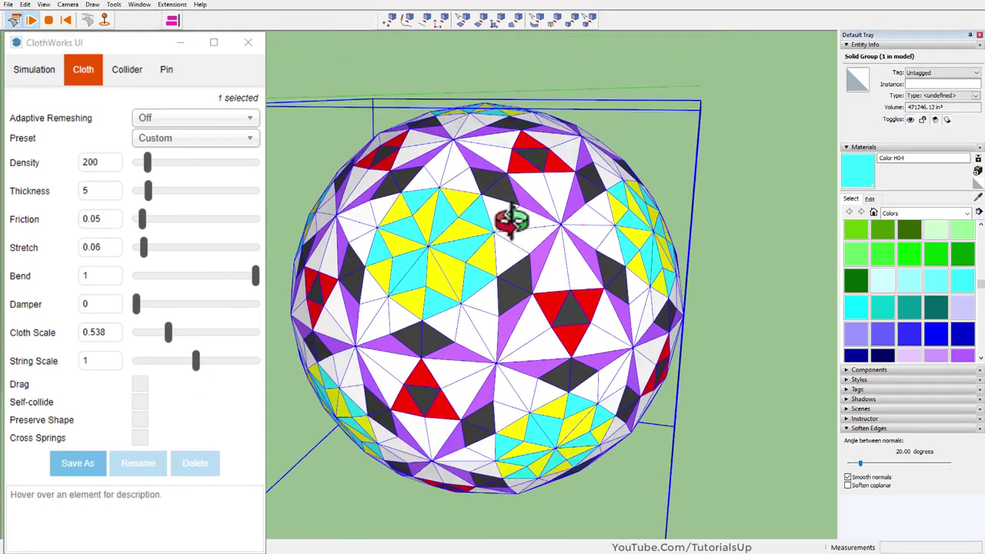
pyautogui.scroll(2, 461, 277)
# Step: Reduce Bend to 0, then stop the simulation once the ball is round
pyautogui.moveTo(254, 279); pyautogui.dragTo(111, 276)
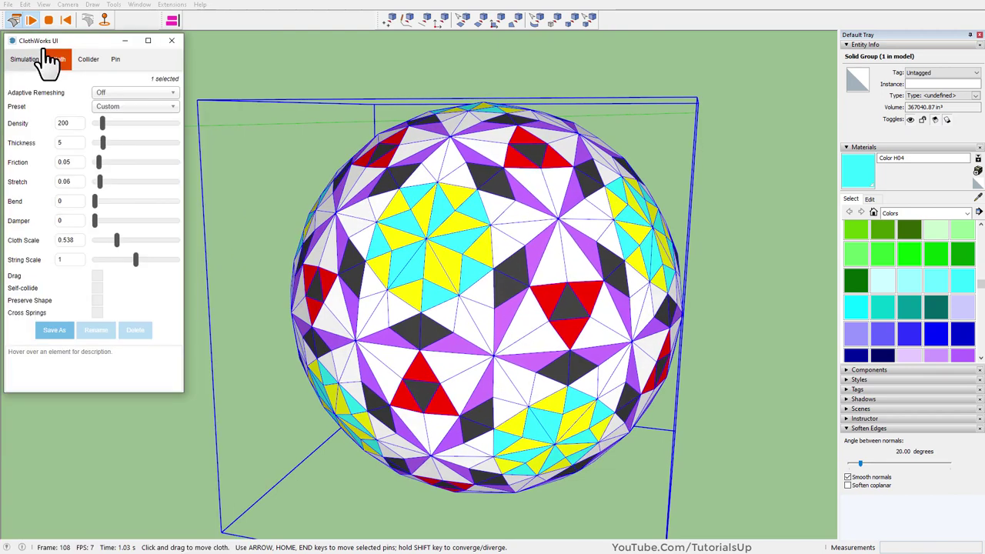
pyautogui.click(49, 22)
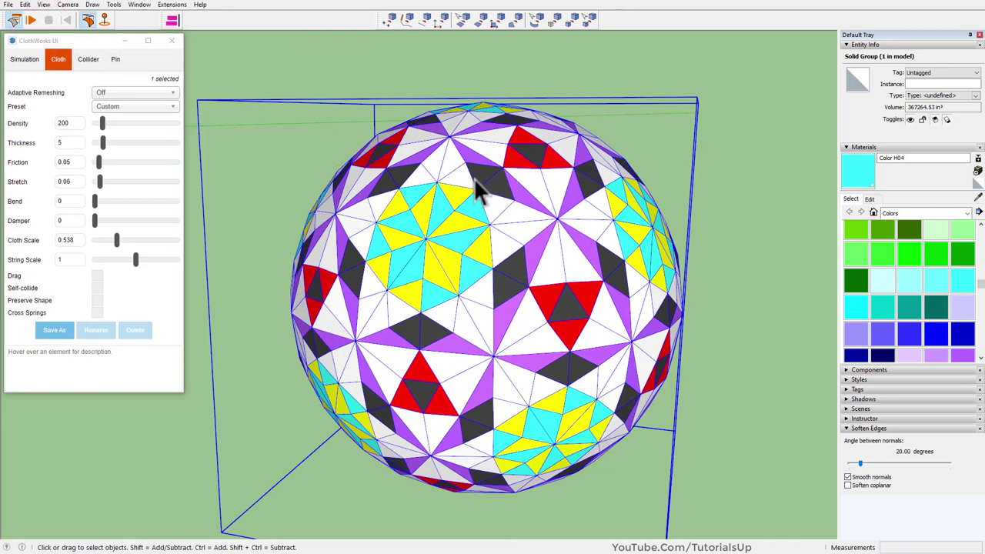
pyautogui.scroll(-3, 497, 204)
pyautogui.moveTo(501, 208)
pyautogui.mouseDown(button='middle')
pyautogui.moveTo(451, 369)
pyautogui.moveTo(431, 283)
pyautogui.moveTo(396, 254)
pyautogui.moveTo(454, 311)
pyautogui.mouseUp(button='middle')
pyautogui.press('space')
# Step: Move the white collider sphere out of the patterned ball, cancelling an accidental copy
pyautogui.click(396, 254)
pyautogui.scroll(-2, 452, 311)
pyautogui.press('m')
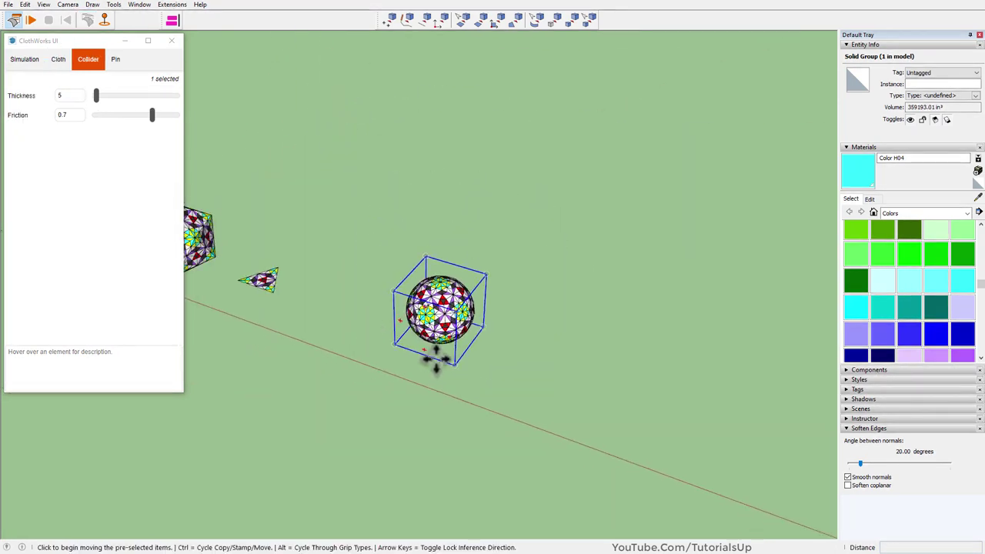
pyautogui.press('ctrl')
pyautogui.click(439, 368)
pyautogui.press('space')
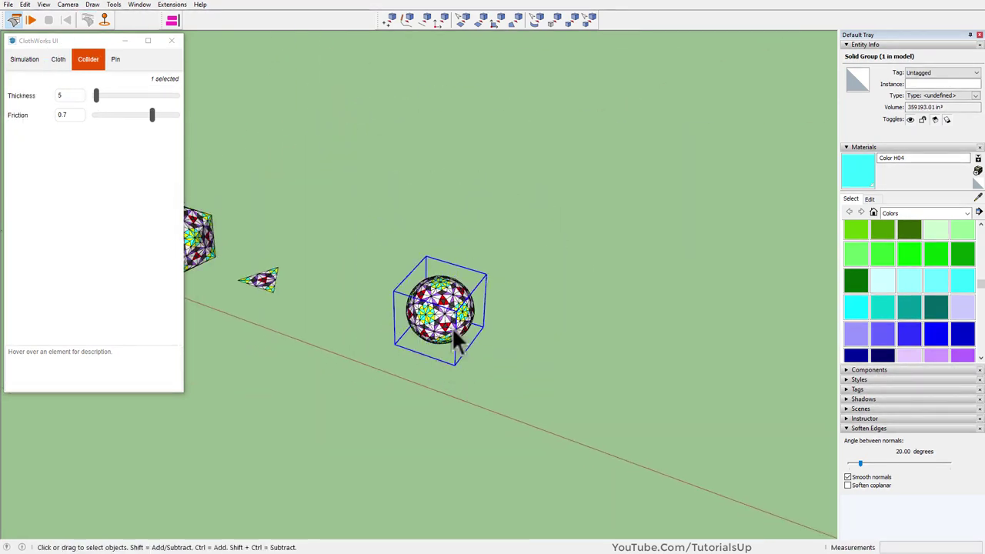
pyautogui.click(439, 312)
pyautogui.press('m')
pyautogui.click(468, 348)
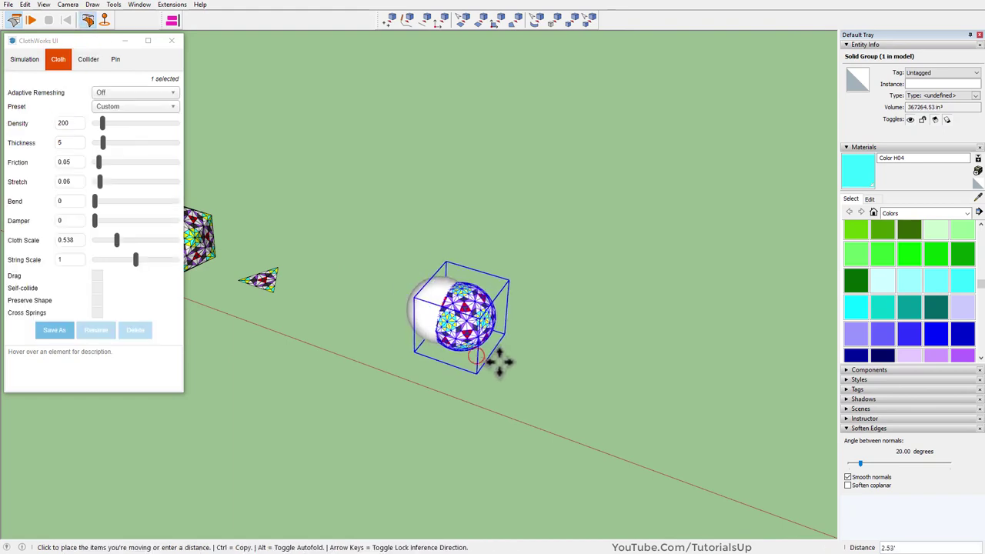
pyautogui.click(631, 397)
pyautogui.press('space')
pyautogui.click(635, 373)
# Step: Auto-hide the Default Tray and view the ball from another side
pyautogui.scroll(3, 608, 377)
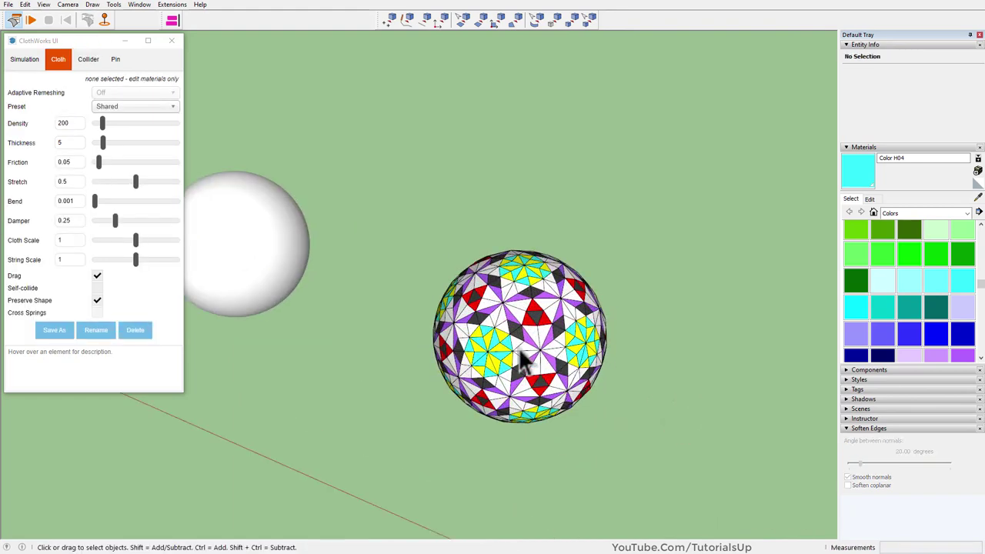
pyautogui.scroll(3, 577, 385)
pyautogui.scroll(-2, 578, 388)
pyautogui.scroll(-1, 523, 292)
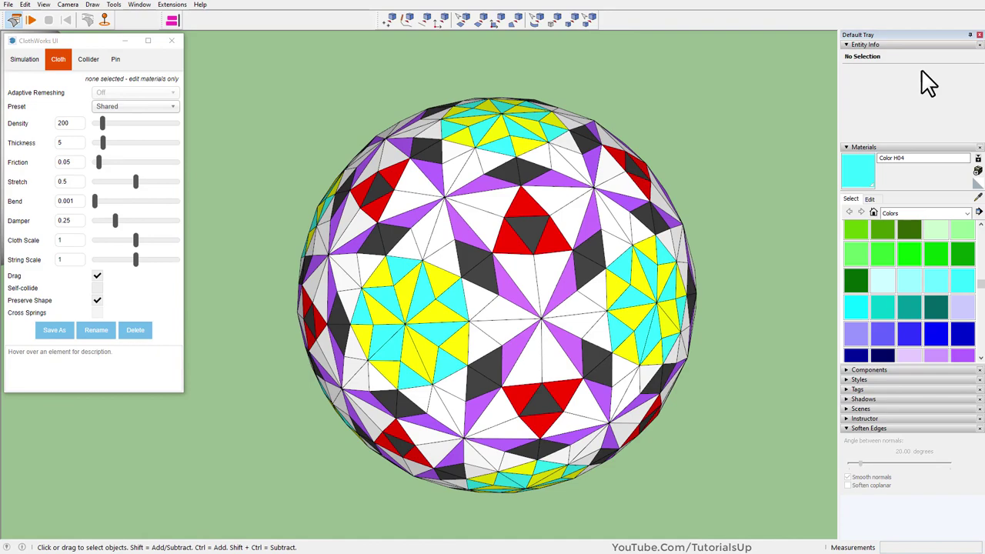
pyautogui.click(978, 35)
pyautogui.moveTo(585, 246)
pyautogui.mouseDown(button='middle')
pyautogui.moveTo(539, 226)
pyautogui.moveTo(511, 114)
pyautogui.moveTo(548, 246)
pyautogui.moveTo(593, 348)
pyautogui.mouseUp(button='middle')
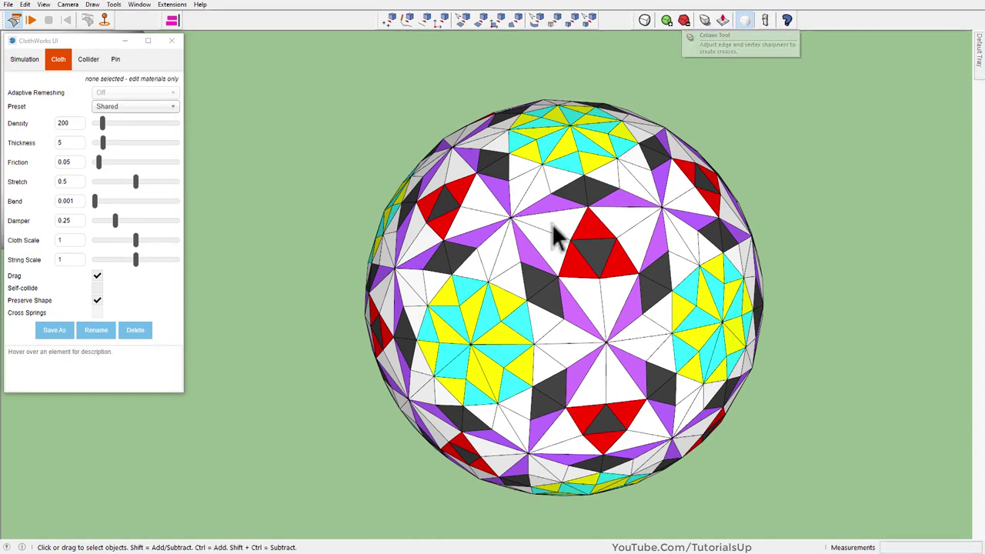
# Step: Select the whole cloth ball as a group and close the ClothWorks panel
pyautogui.tripleClick(541, 228)
pyautogui.moveTo(605, 330); pyautogui.dragTo(572, 253, button='middle')
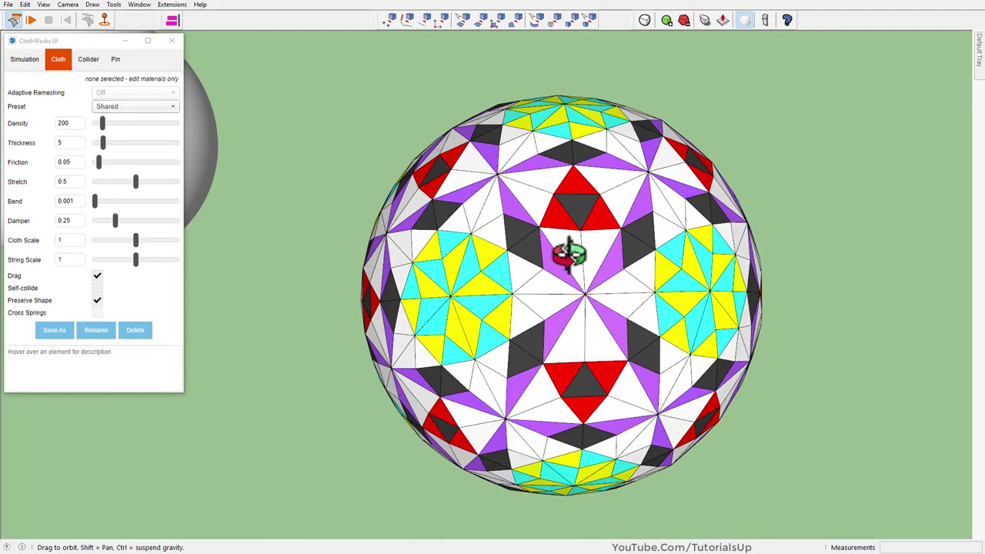
pyautogui.click(572, 254)
pyautogui.click(177, 37)
# Step: Toggle SubD subdivision on the ball so its coloured shapes become rounded
pyautogui.moveTo(435, 254); pyautogui.dragTo(539, 265, button='middle')
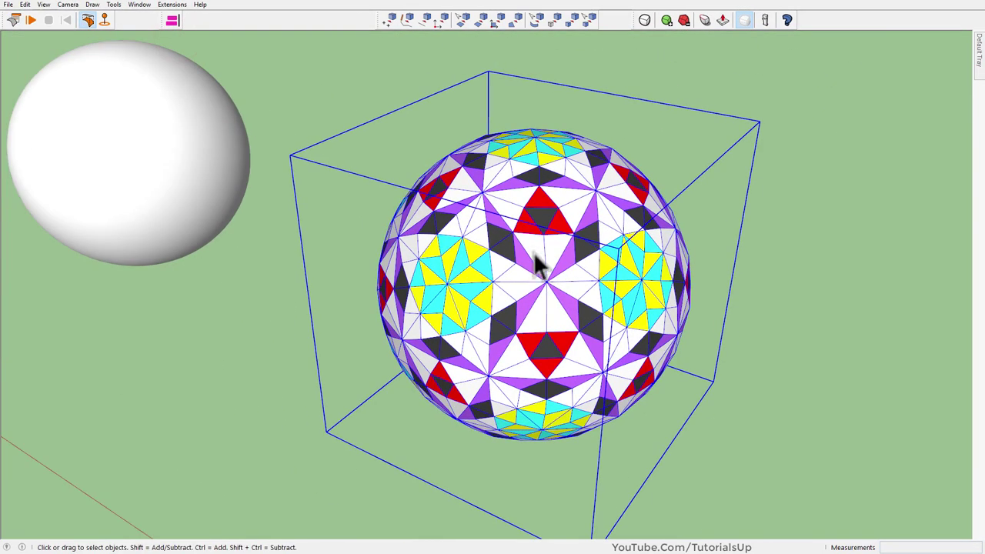
pyautogui.scroll(2, 569, 283)
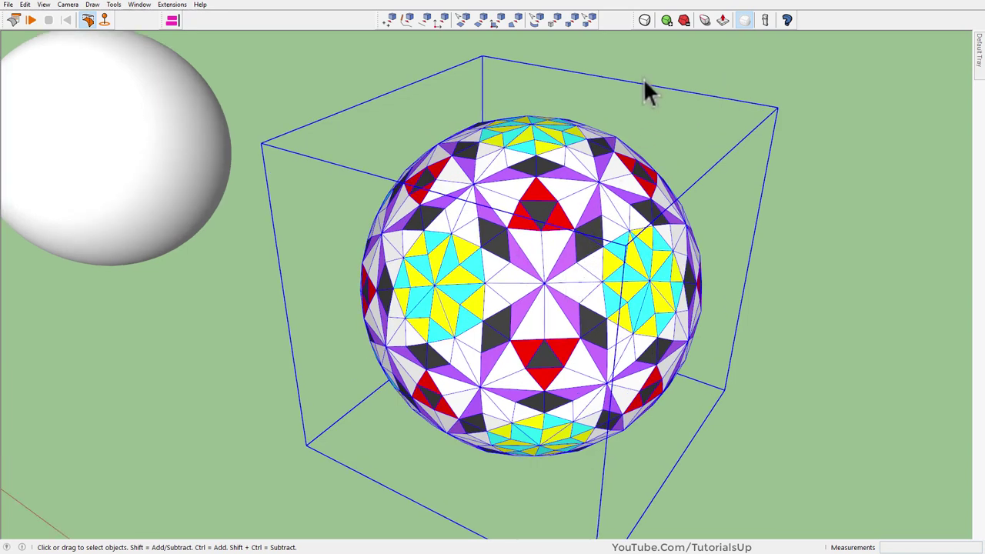
pyautogui.click(647, 21)
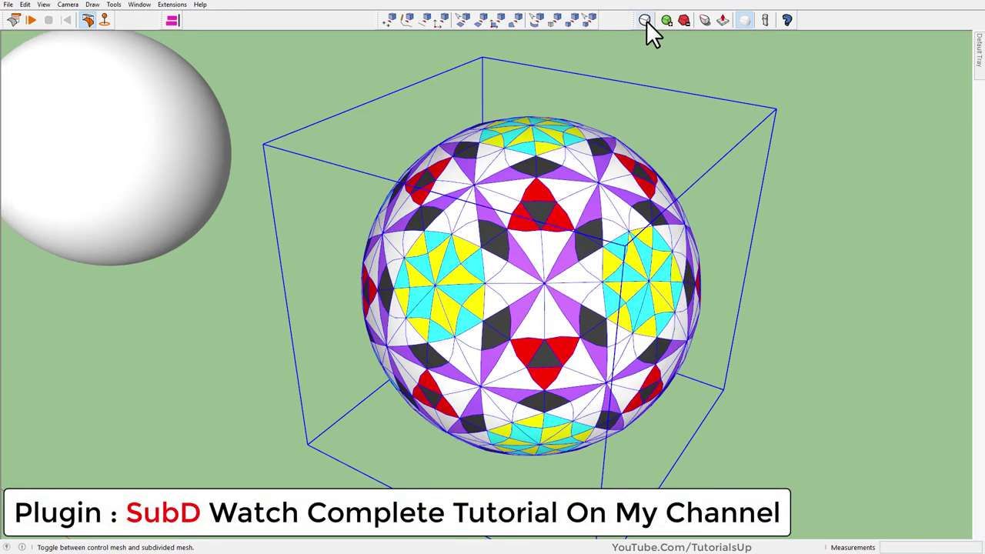
pyautogui.moveTo(592, 254); pyautogui.dragTo(550, 297, button='middle')
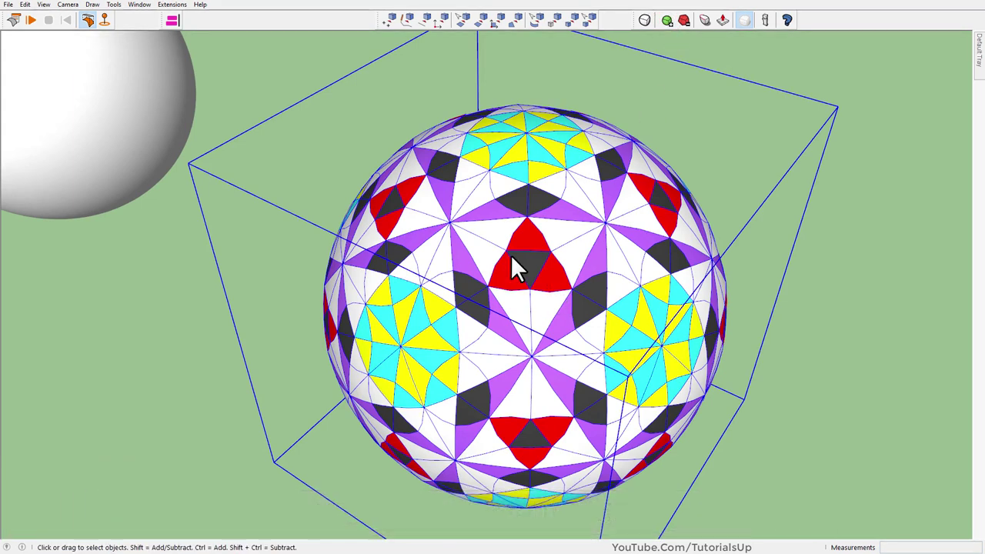
pyautogui.moveTo(513, 257); pyautogui.dragTo(514, 259, button='middle')
# Step: Deselect the ball, toggle hidden edges, and inspect the smoothed pattern from above
pyautogui.click(783, 389)
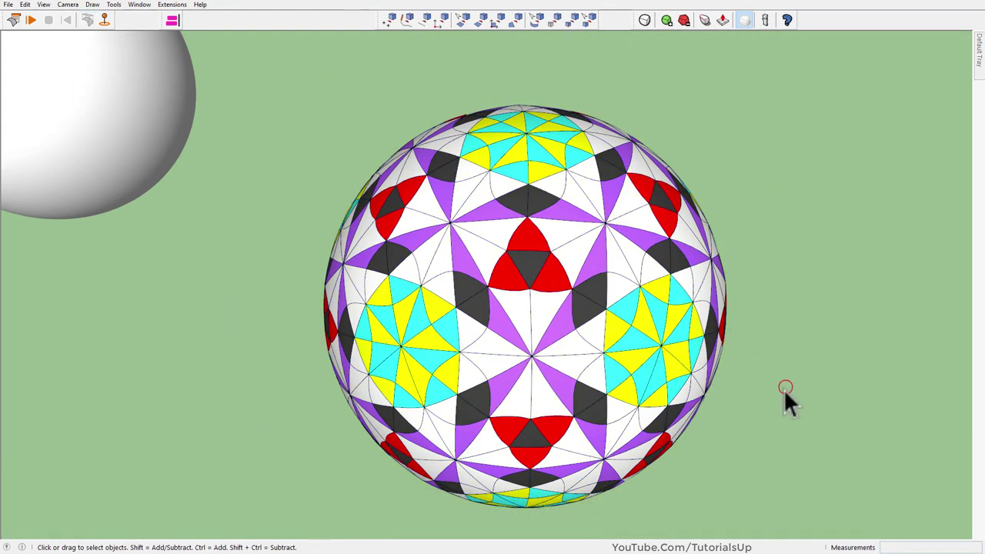
pyautogui.moveTo(605, 347)
pyautogui.mouseDown(button='middle')
pyautogui.moveTo(598, 203)
pyautogui.moveTo(539, 312)
pyautogui.moveTo(539, 391)
pyautogui.mouseUp(button='middle')
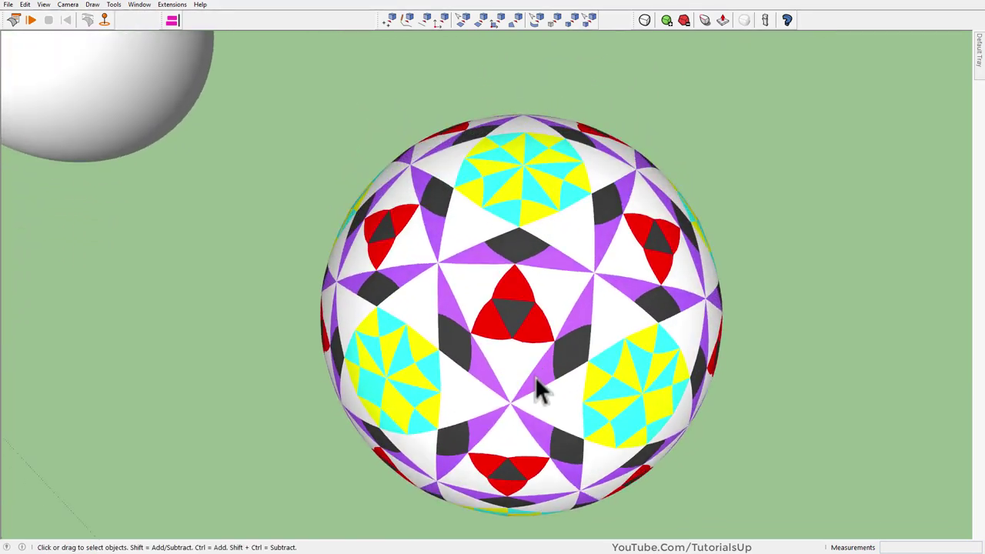
pyautogui.hotkey('alt', 'h')
pyautogui.moveTo(534, 227)
pyautogui.mouseDown(button='middle')
pyautogui.moveTo(511, 319)
pyautogui.moveTo(508, 250)
pyautogui.moveTo(528, 440)
pyautogui.moveTo(497, 335)
pyautogui.moveTo(493, 429)
pyautogui.moveTo(578, 220)
pyautogui.mouseUp(button='middle')
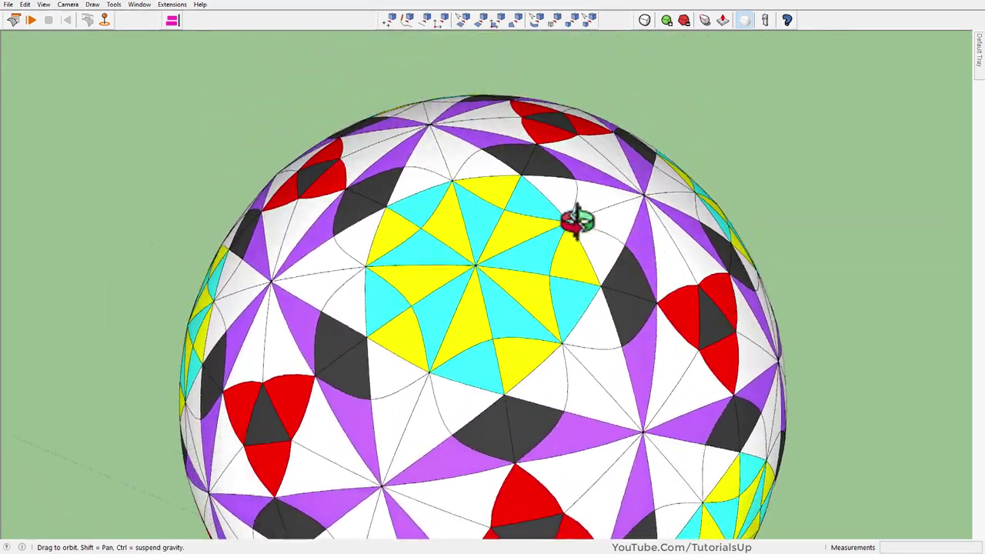
pyautogui.scroll(-3, 513, 282)
pyautogui.moveTo(512, 281)
pyautogui.mouseDown(button='middle')
pyautogui.moveTo(646, 108)
pyautogui.moveTo(541, 154)
pyautogui.moveTo(438, 154)
pyautogui.moveTo(505, 413)
pyautogui.moveTo(770, 408)
pyautogui.mouseUp(button='middle')
pyautogui.scroll(-2, 767, 399)
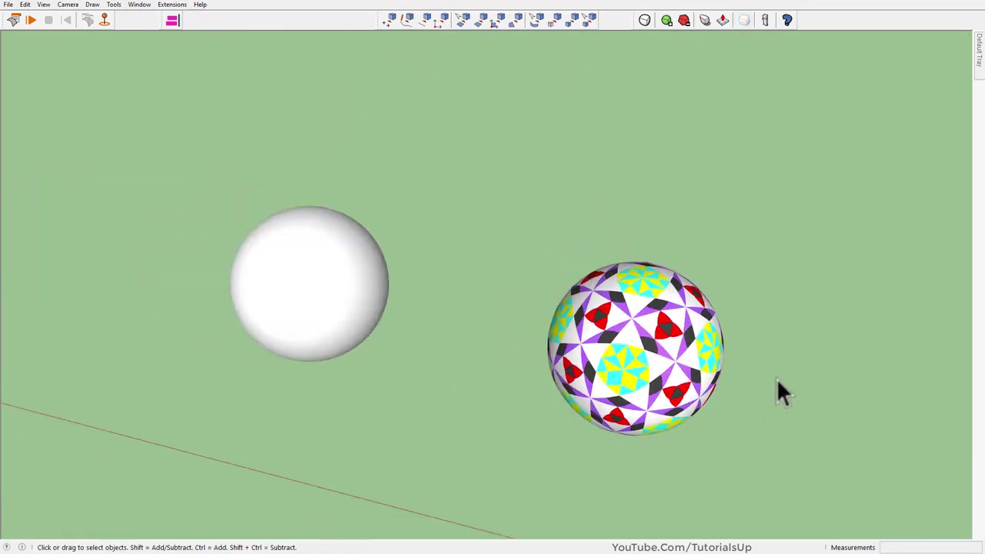
pyautogui.scroll(-2, 781, 391)
pyautogui.scroll(-2, 803, 401)
pyautogui.moveTo(829, 413); pyautogui.dragTo(758, 485, button='middle')
pyautogui.scroll(-2, 831, 461)
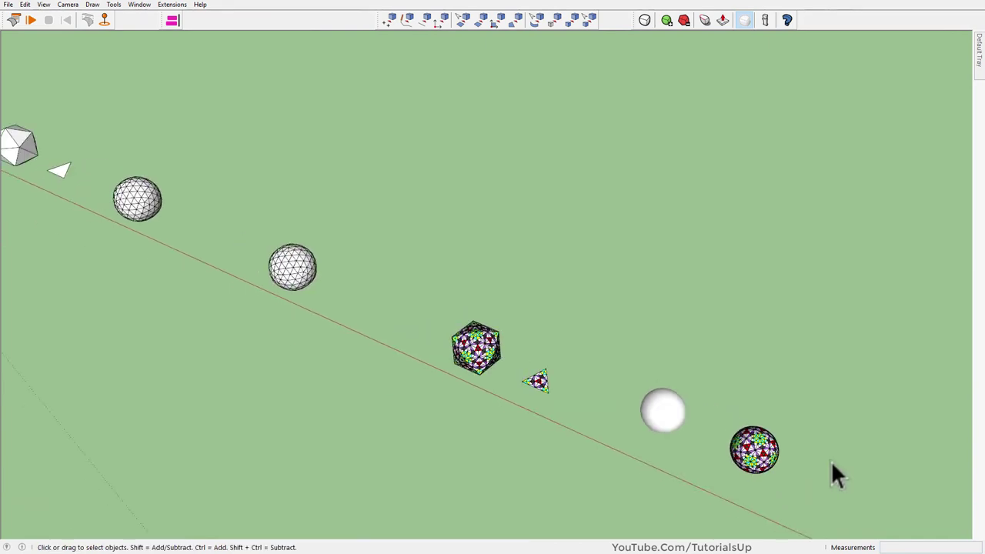
pyautogui.scroll(-3, 832, 464)
pyautogui.scroll(1, 374, 471)
pyautogui.moveTo(498, 487)
pyautogui.mouseDown(button='middle')
pyautogui.moveTo(558, 424)
pyautogui.moveTo(562, 376)
pyautogui.mouseUp(button='middle')
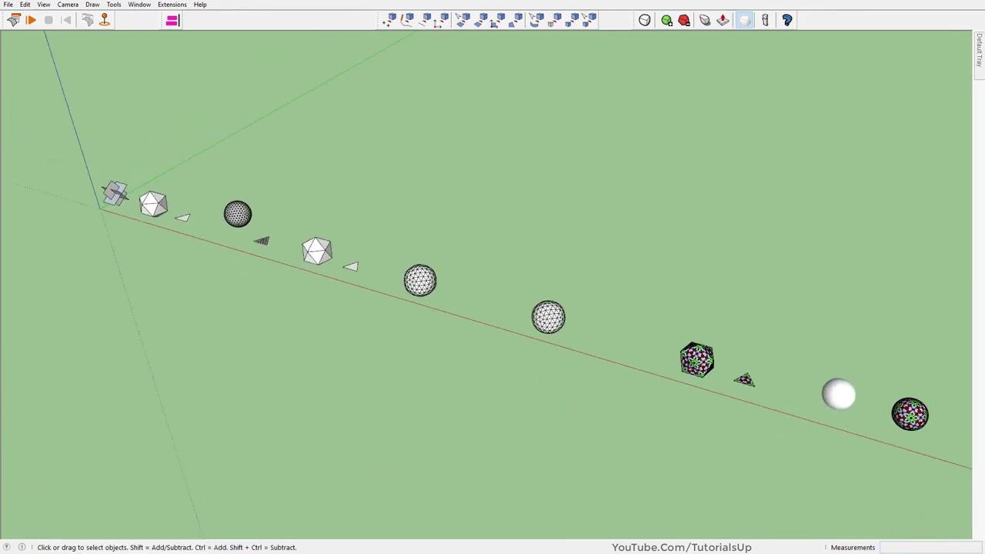